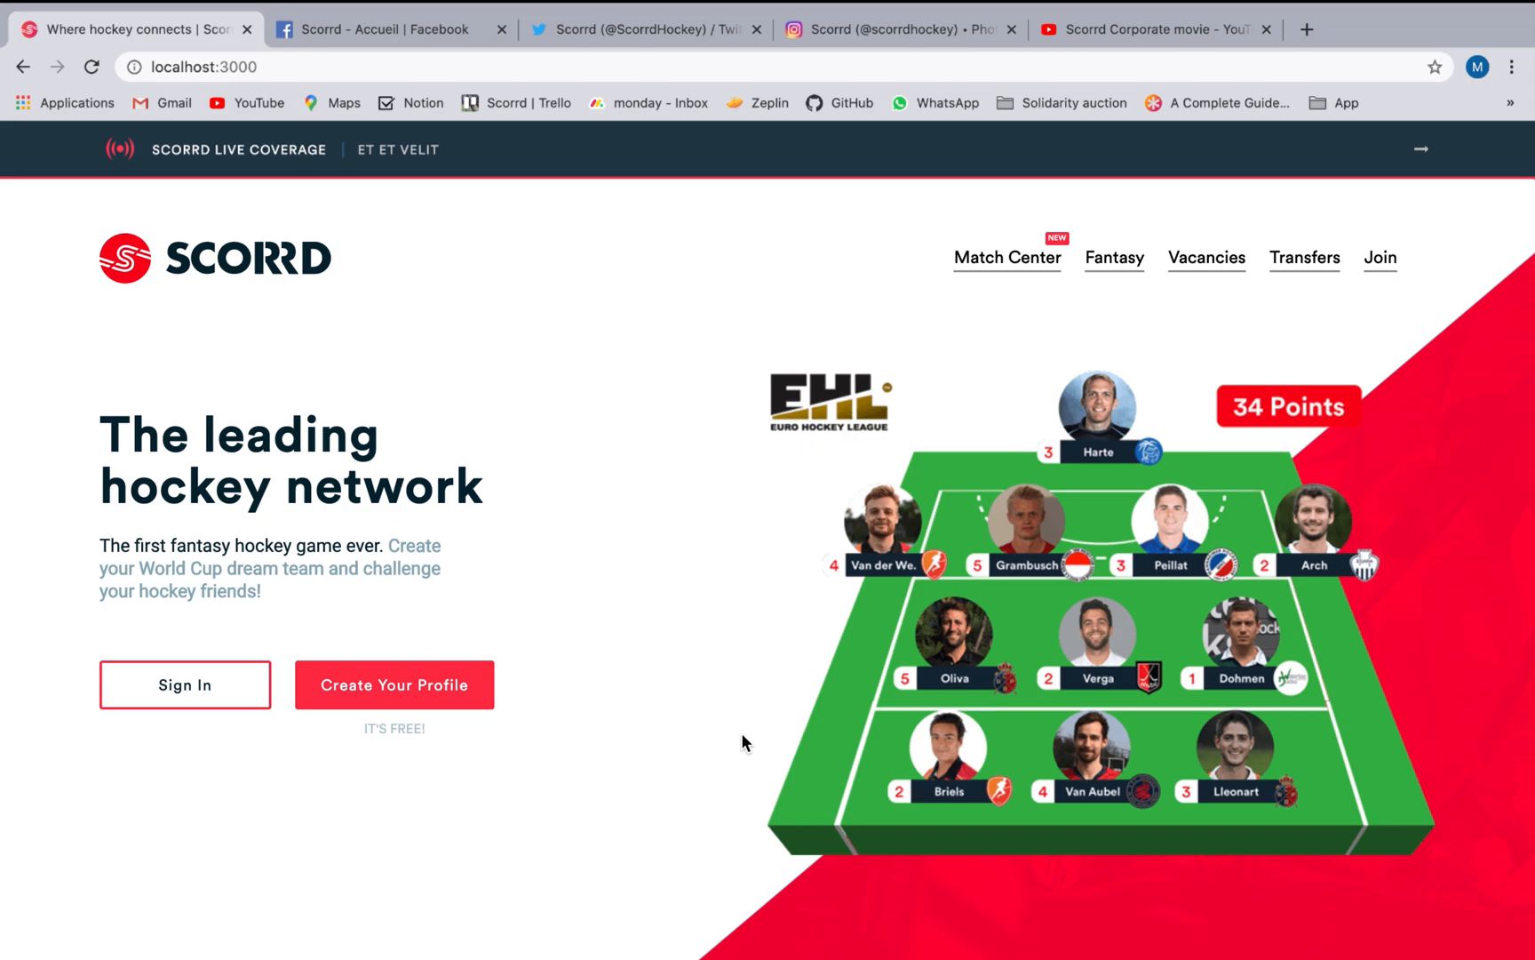
# Sign in with the saved account and choose to create a new profile from the account options.
pyautogui.click(243, 695)
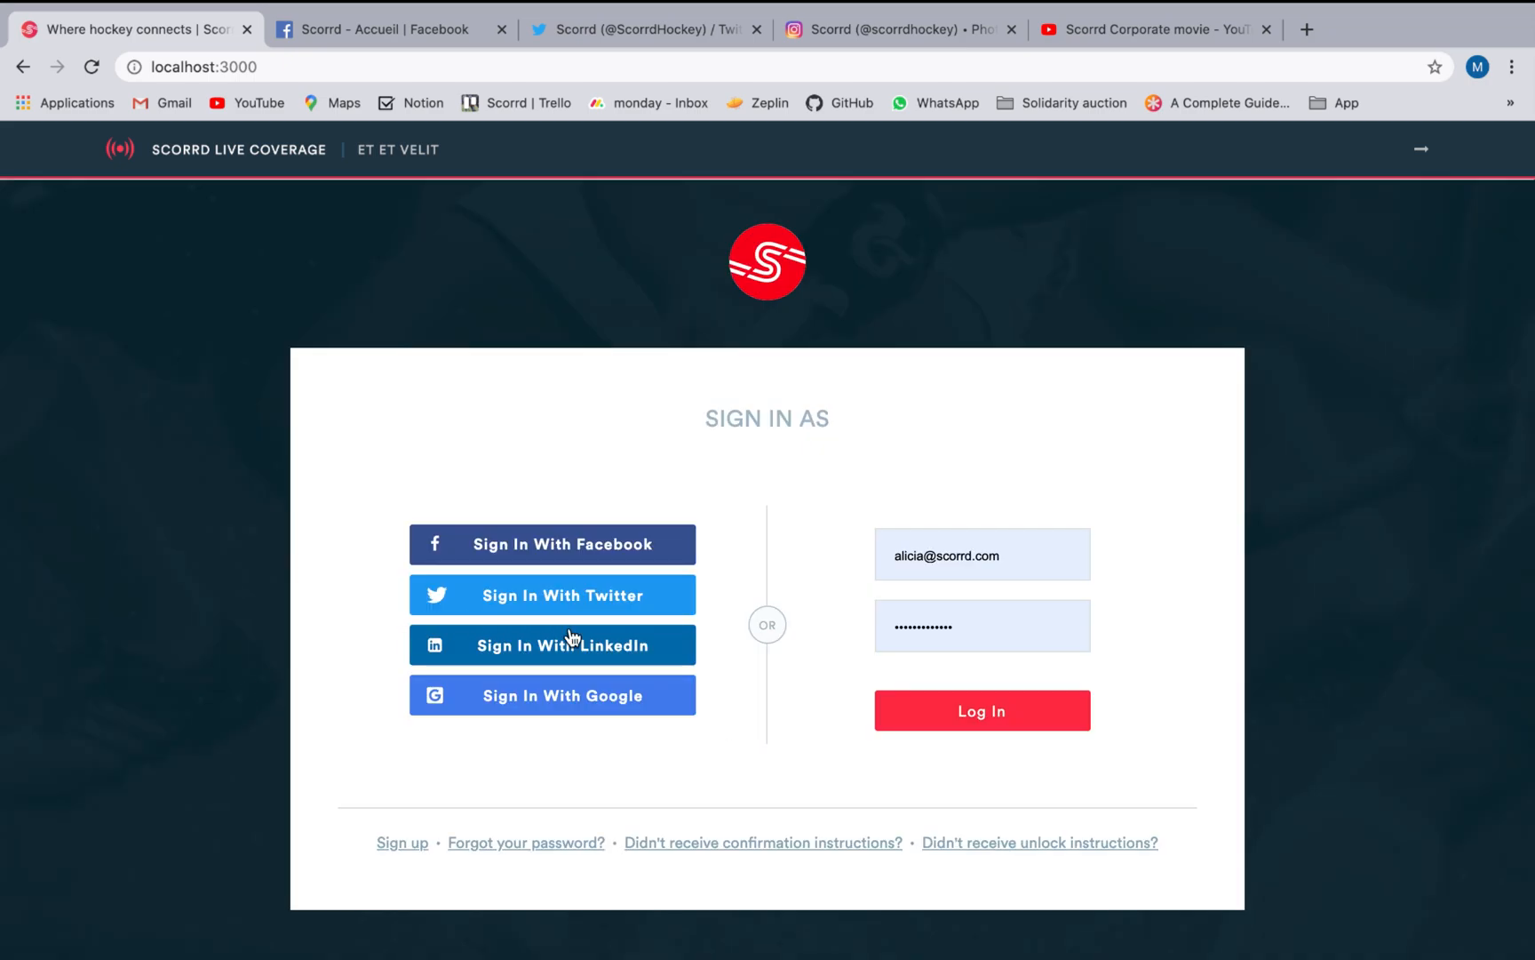
pyautogui.click(928, 718)
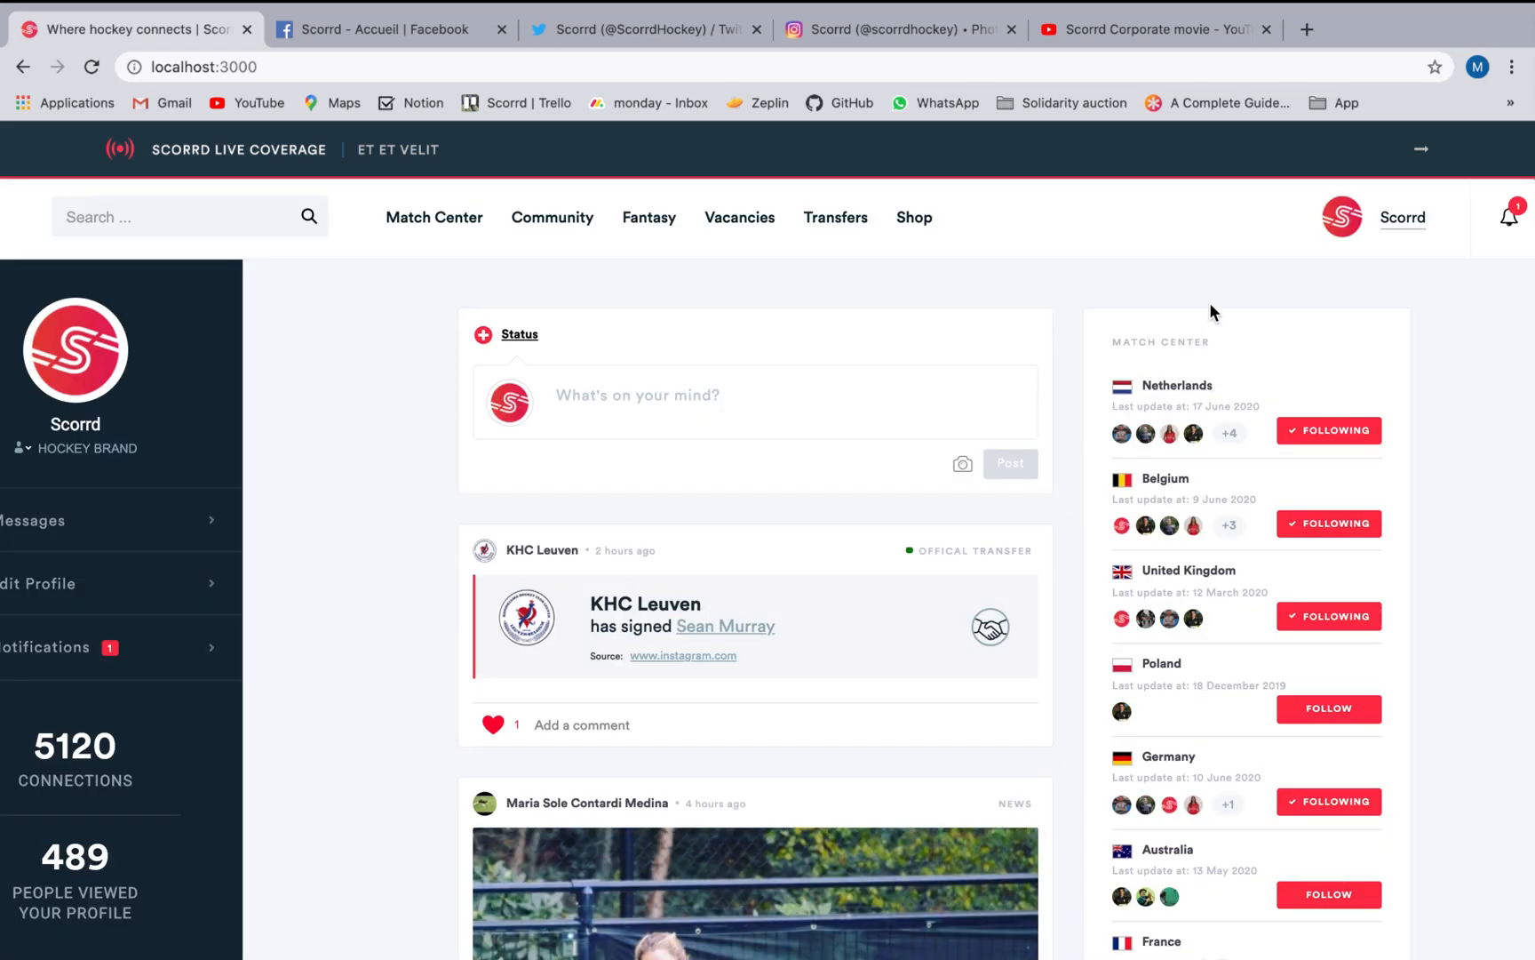
pyautogui.click(1313, 238)
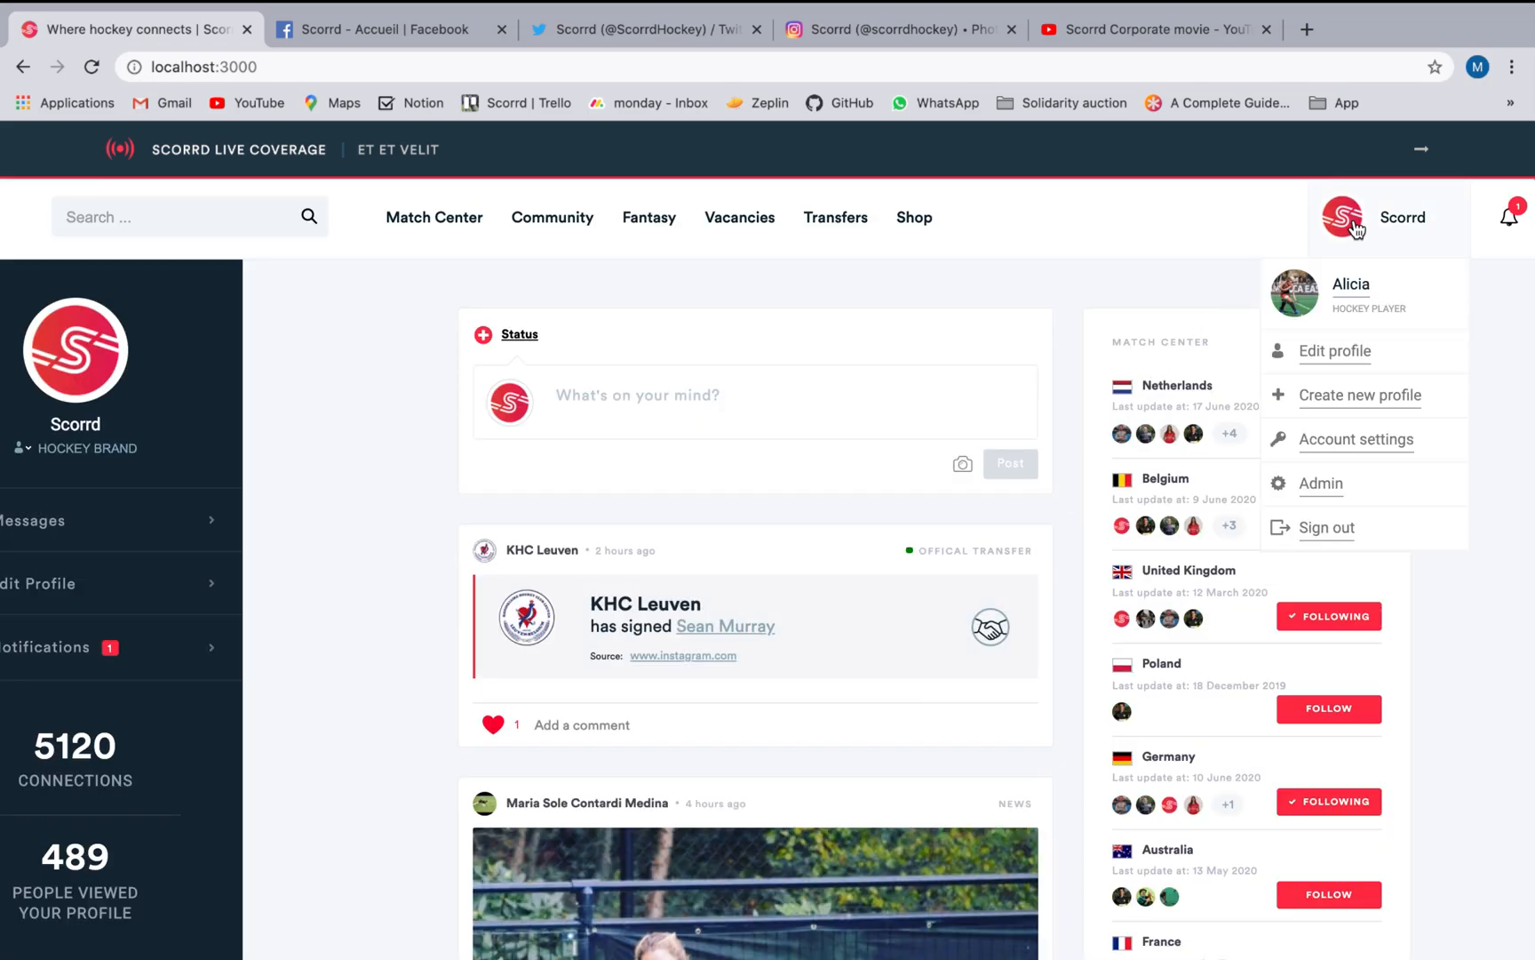
pyautogui.click(1342, 396)
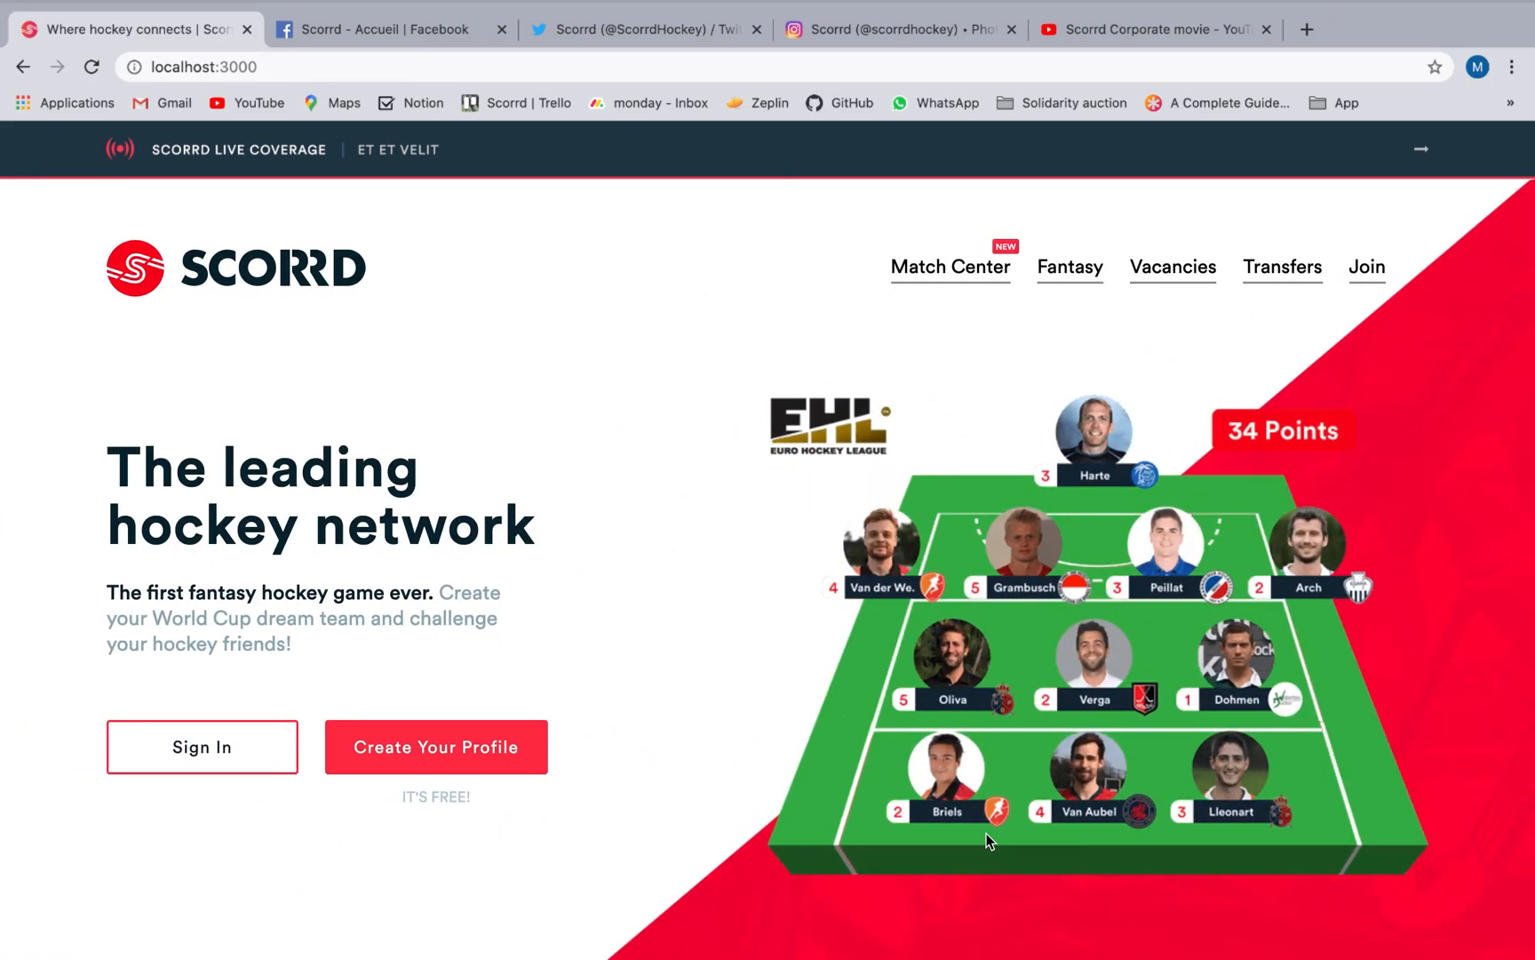
# Start registering a new profile and fill in the first name, last name and e-mail address.
pyautogui.click(508, 758)
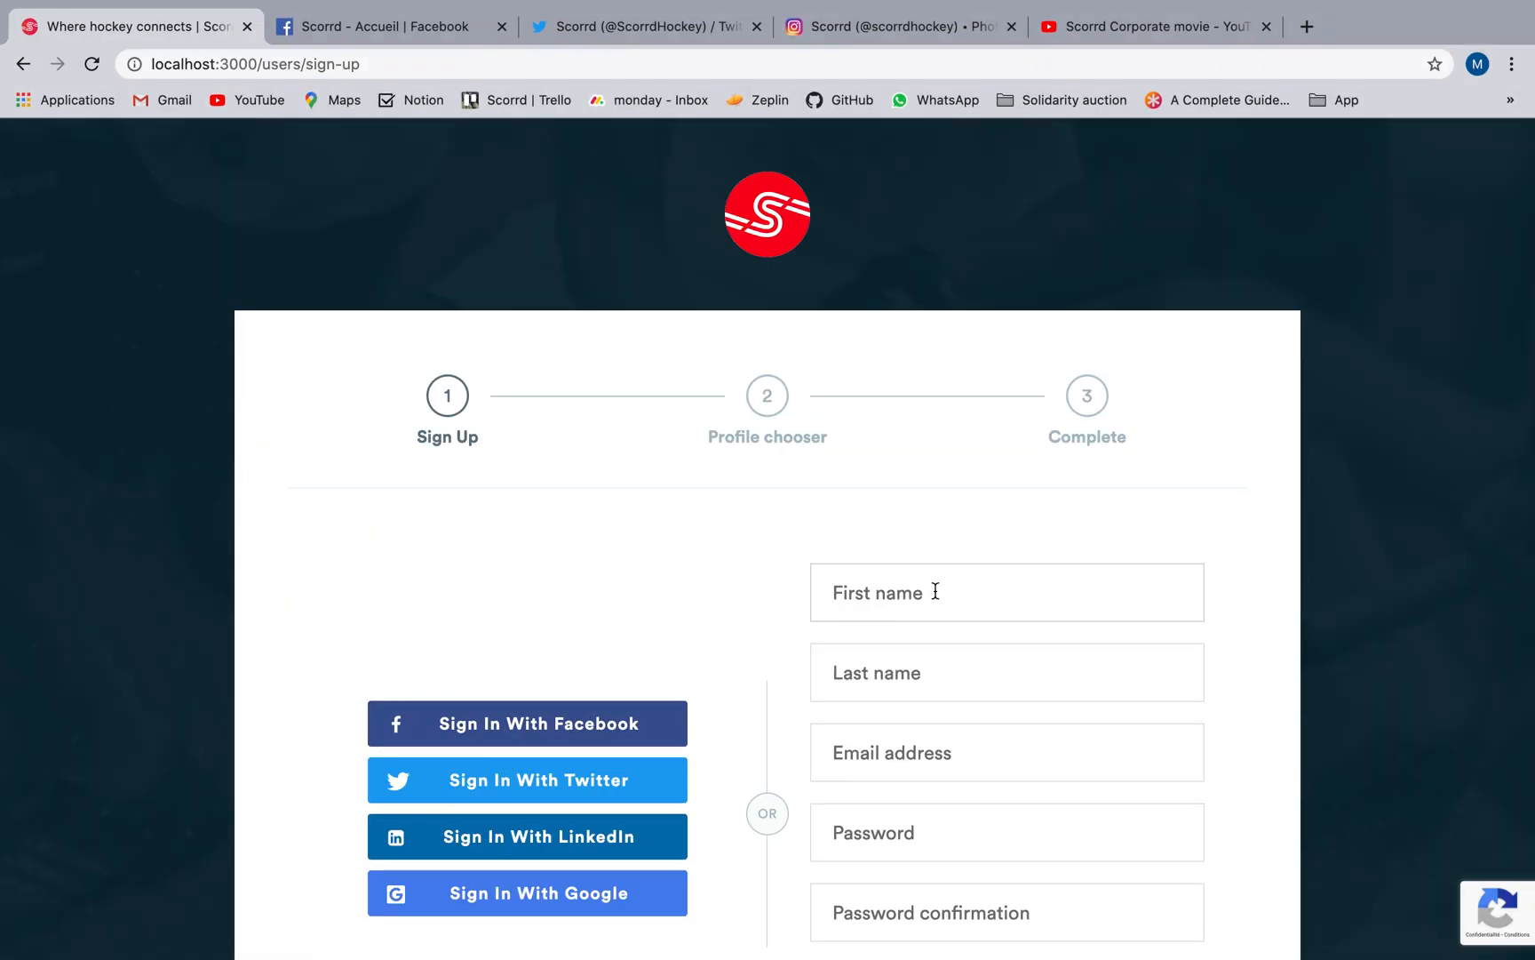
pyautogui.click(934, 590)
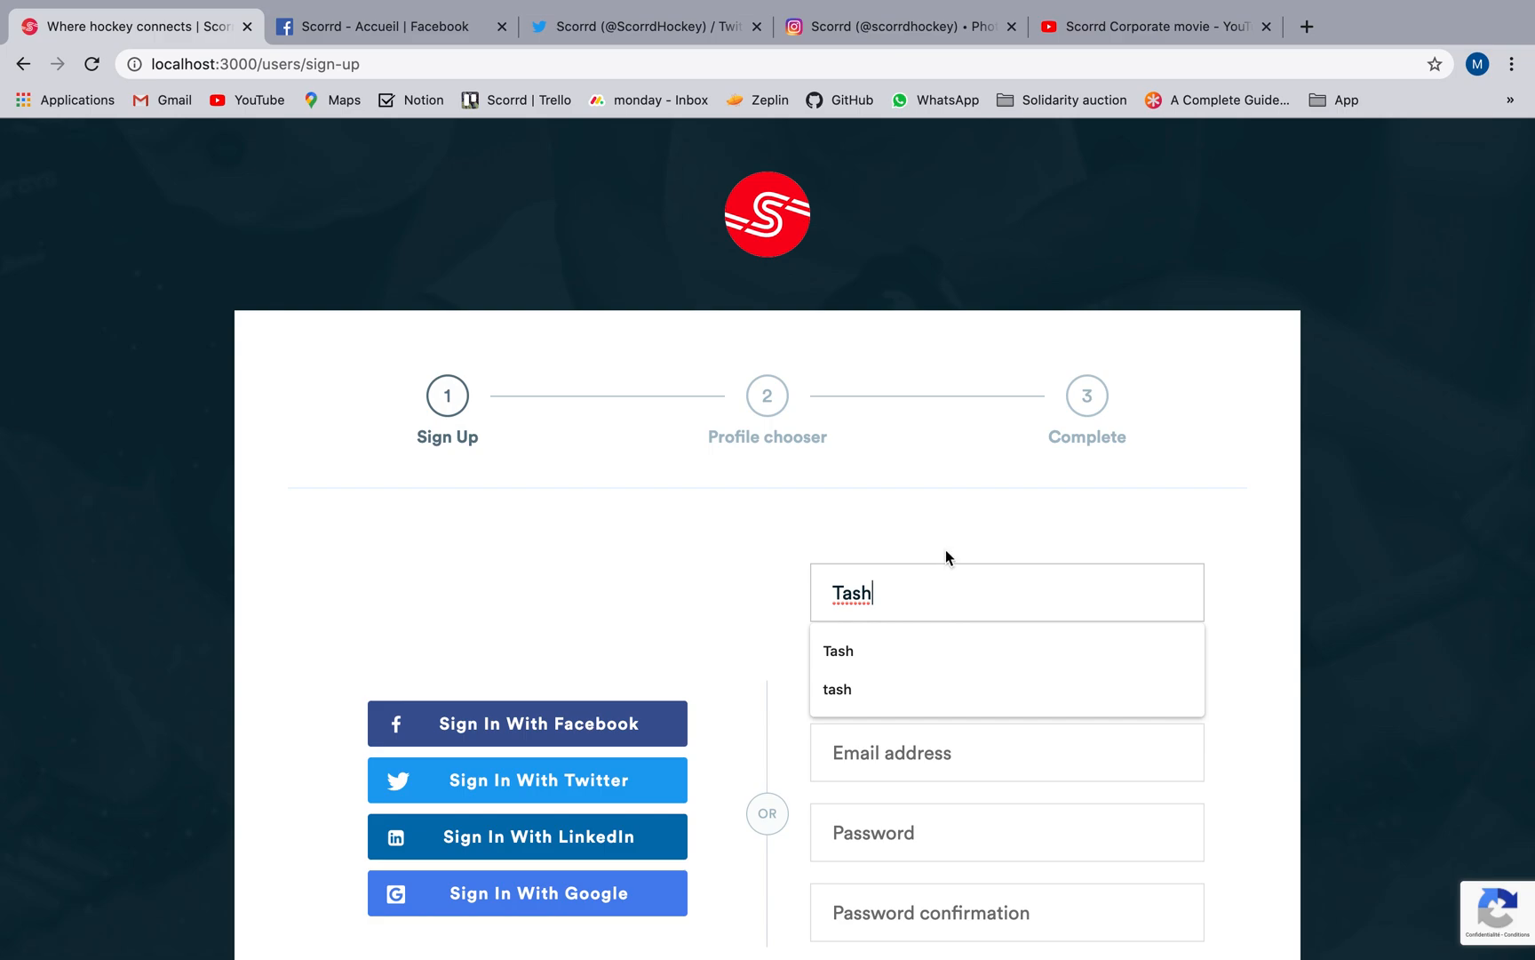
pyautogui.press('Tab')
pyautogui.press('Tab')
pyautogui.scroll(-3, 901, 538)
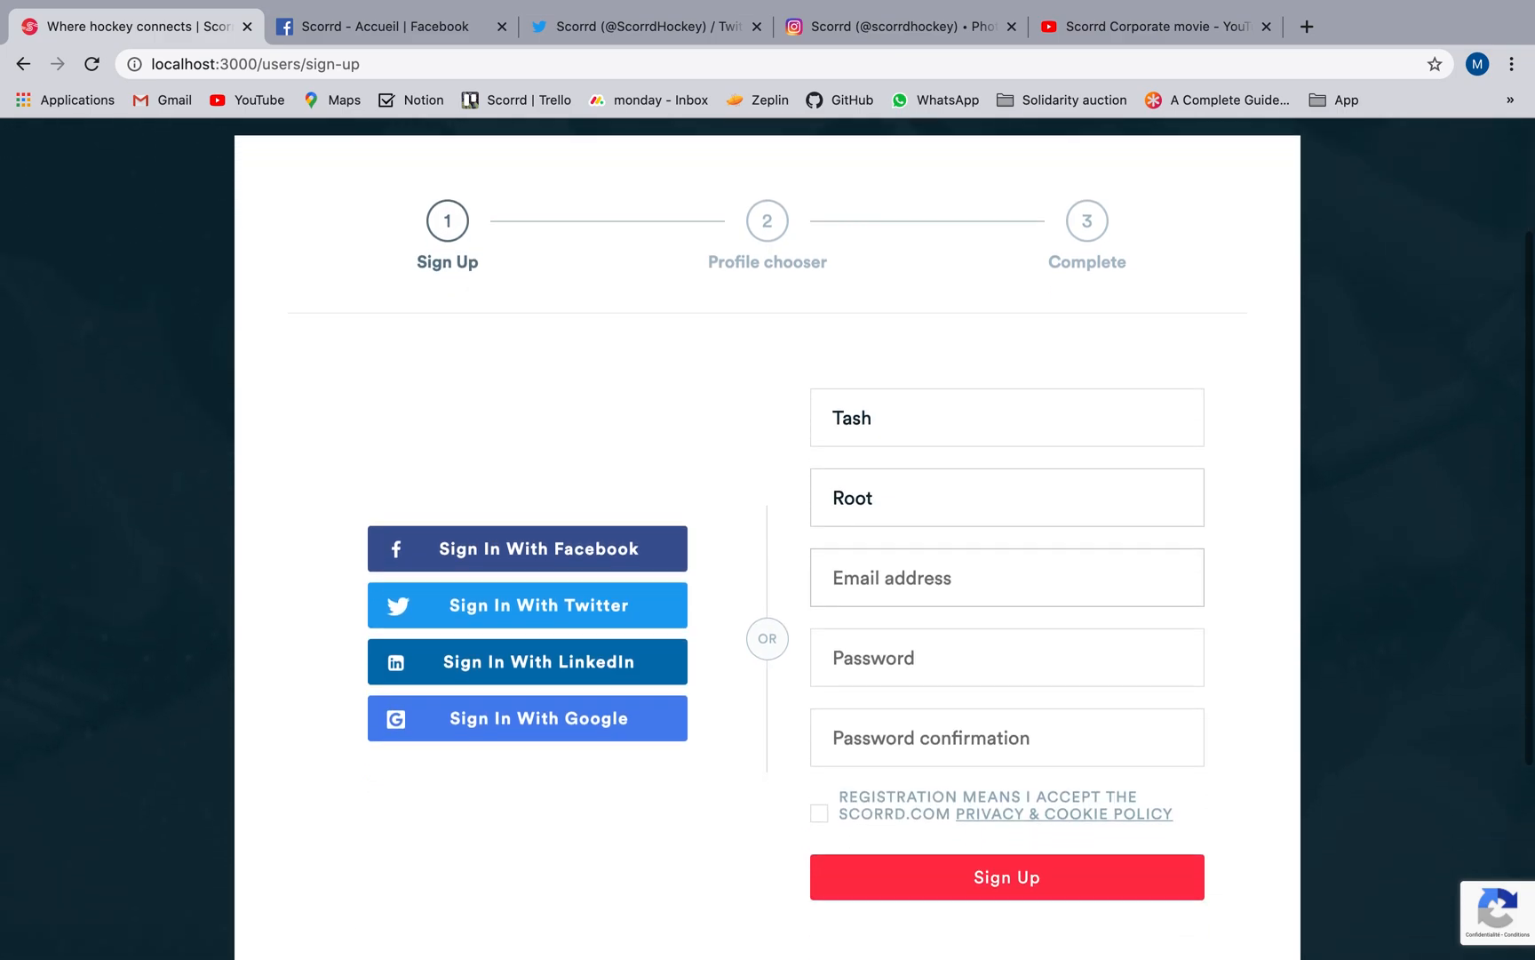
pyautogui.click(901, 537)
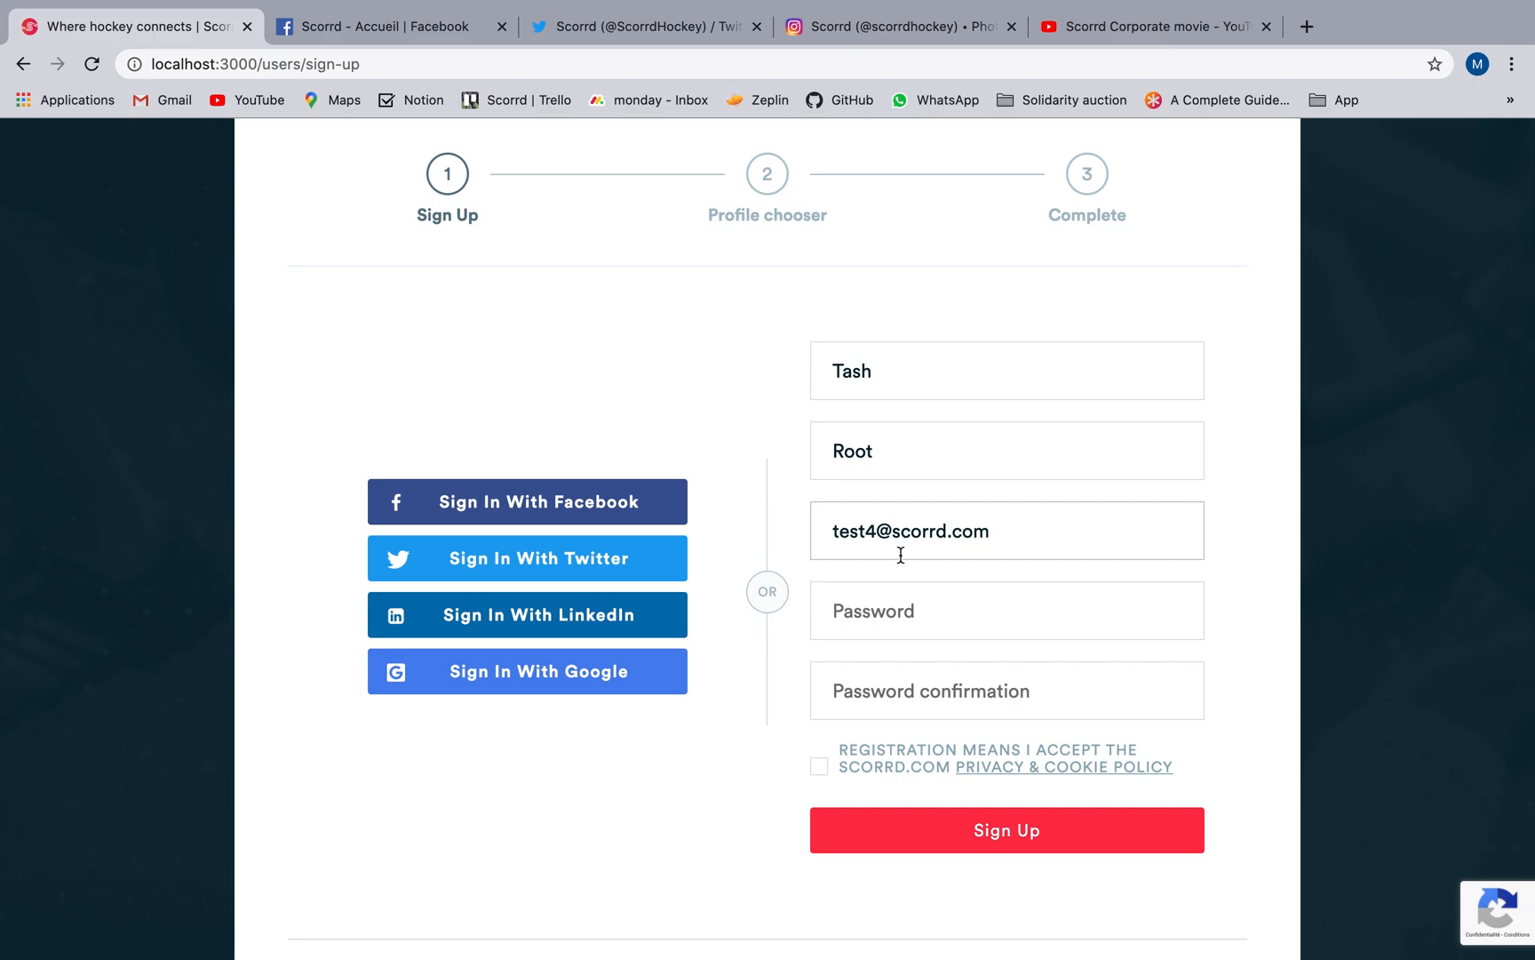
# Enter and confirm the account password, and sign up with the privacy and cookie policy accepted.
pyautogui.press('Tab')
pyautogui.write('••')
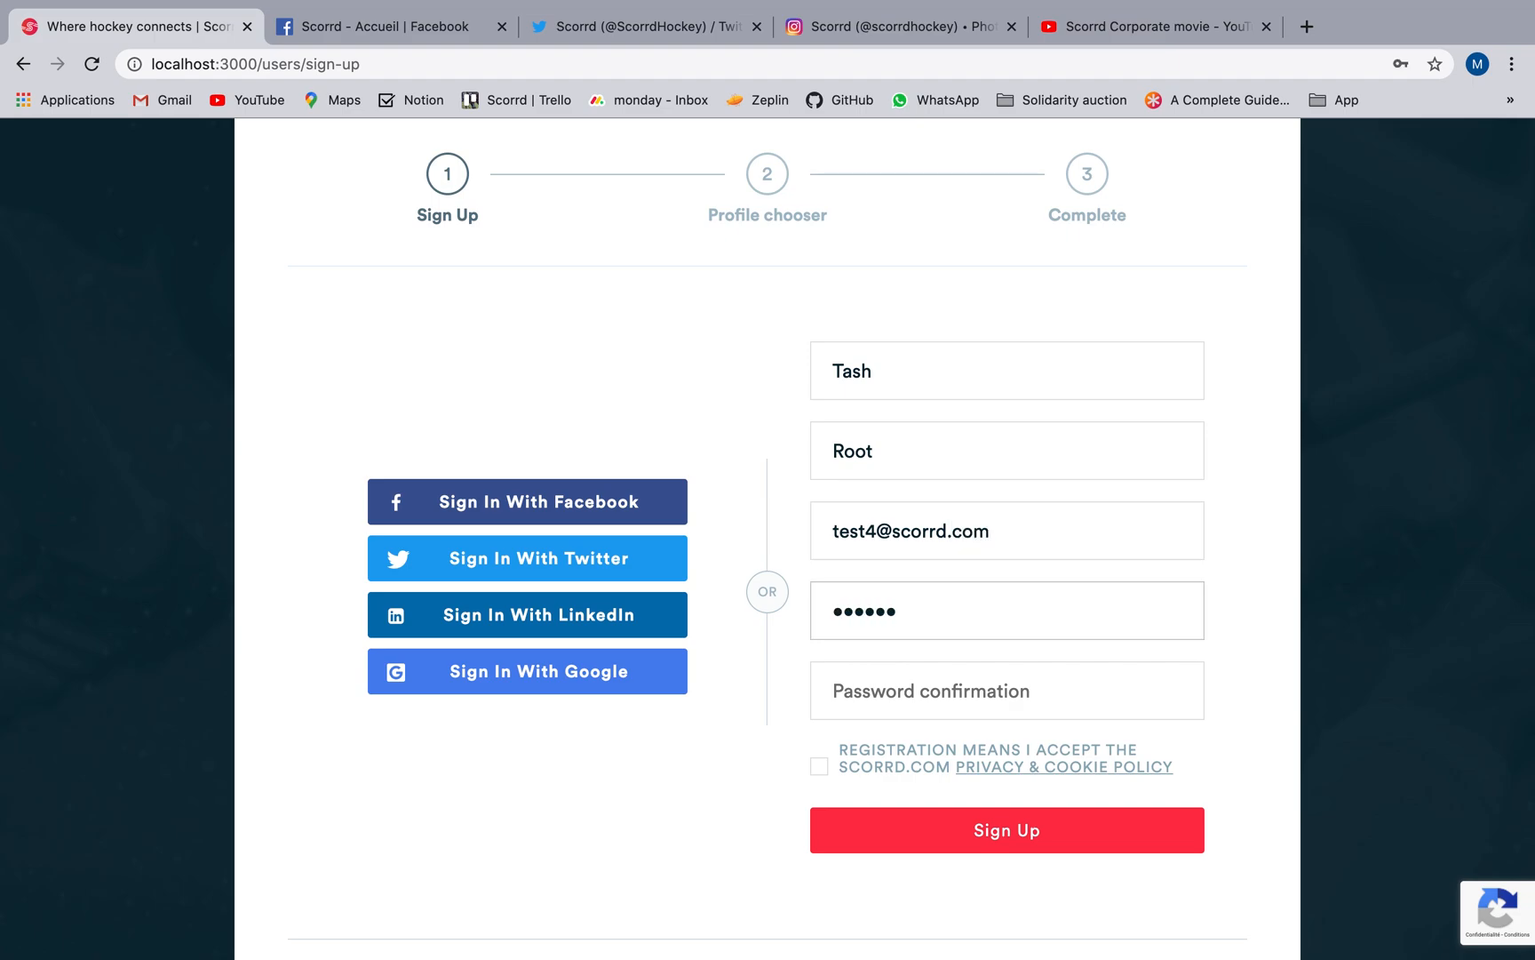
pyautogui.click(895, 702)
pyautogui.write('••••')
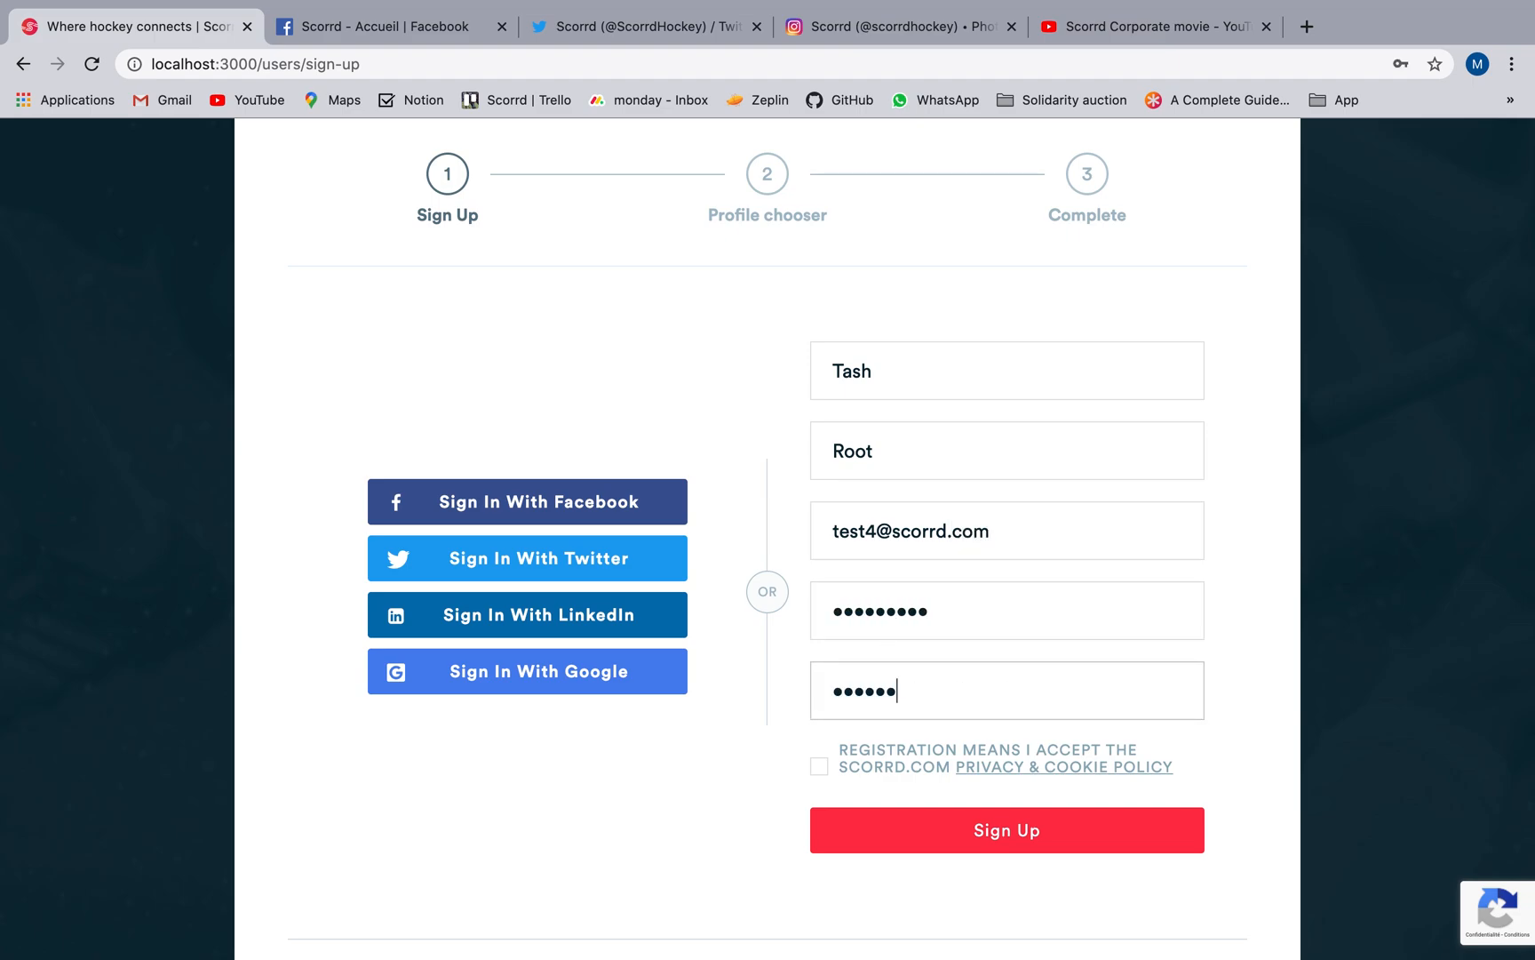
pyautogui.click(819, 766)
pyautogui.click(1006, 830)
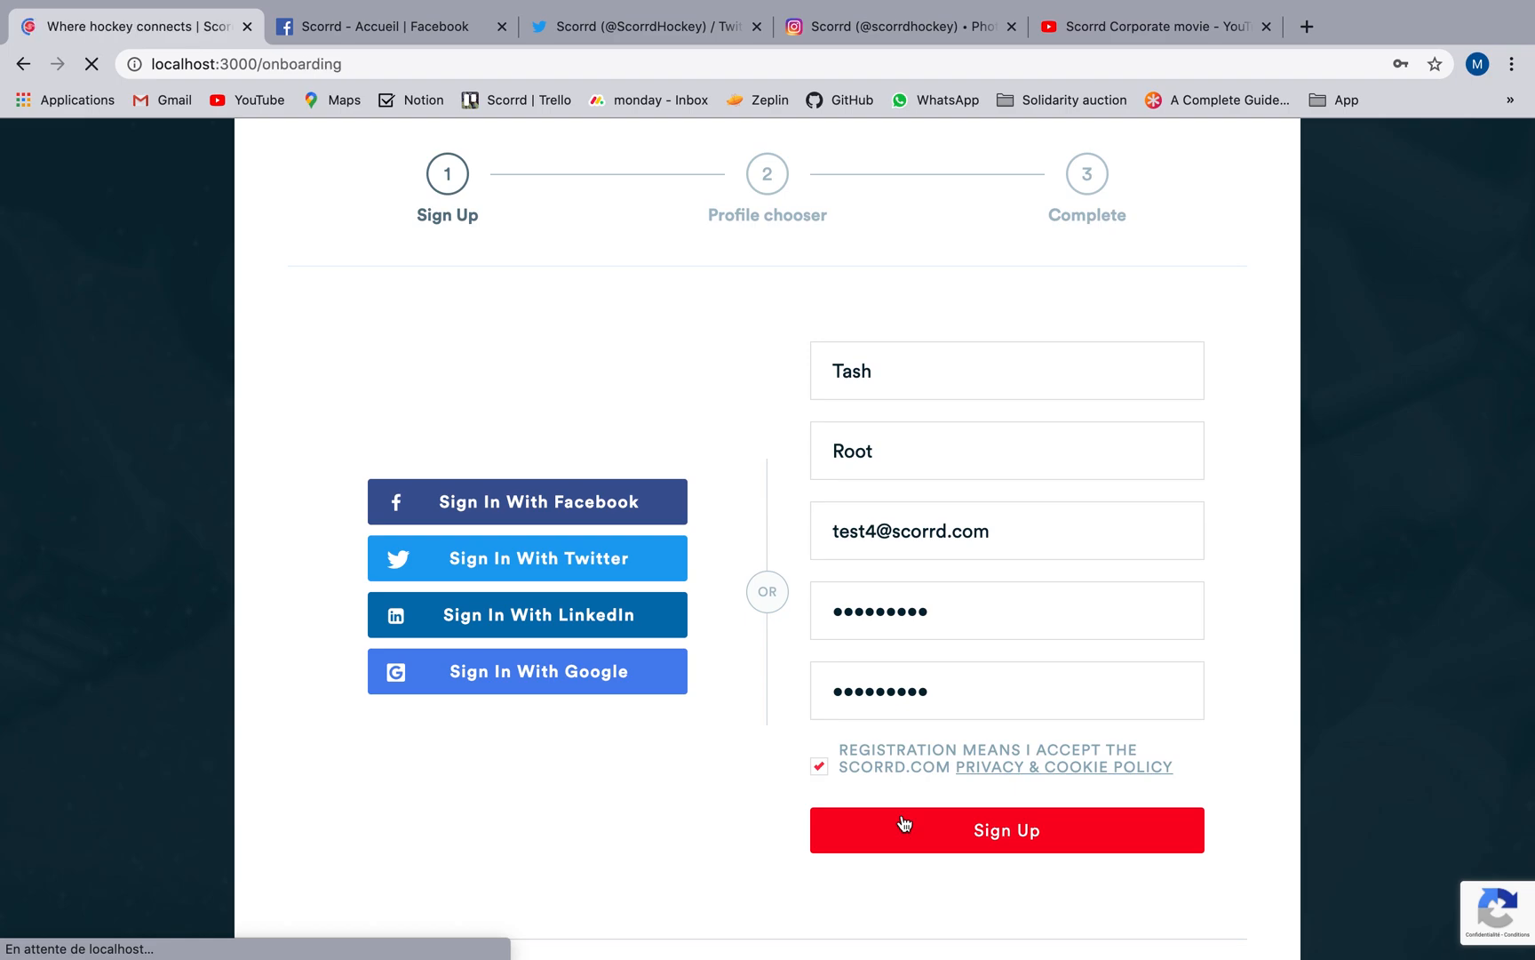
# Choose the Club profile type and select Scorrd HC as the club name.
pyautogui.scroll(-1, 978, 867)
pyautogui.click(1121, 763)
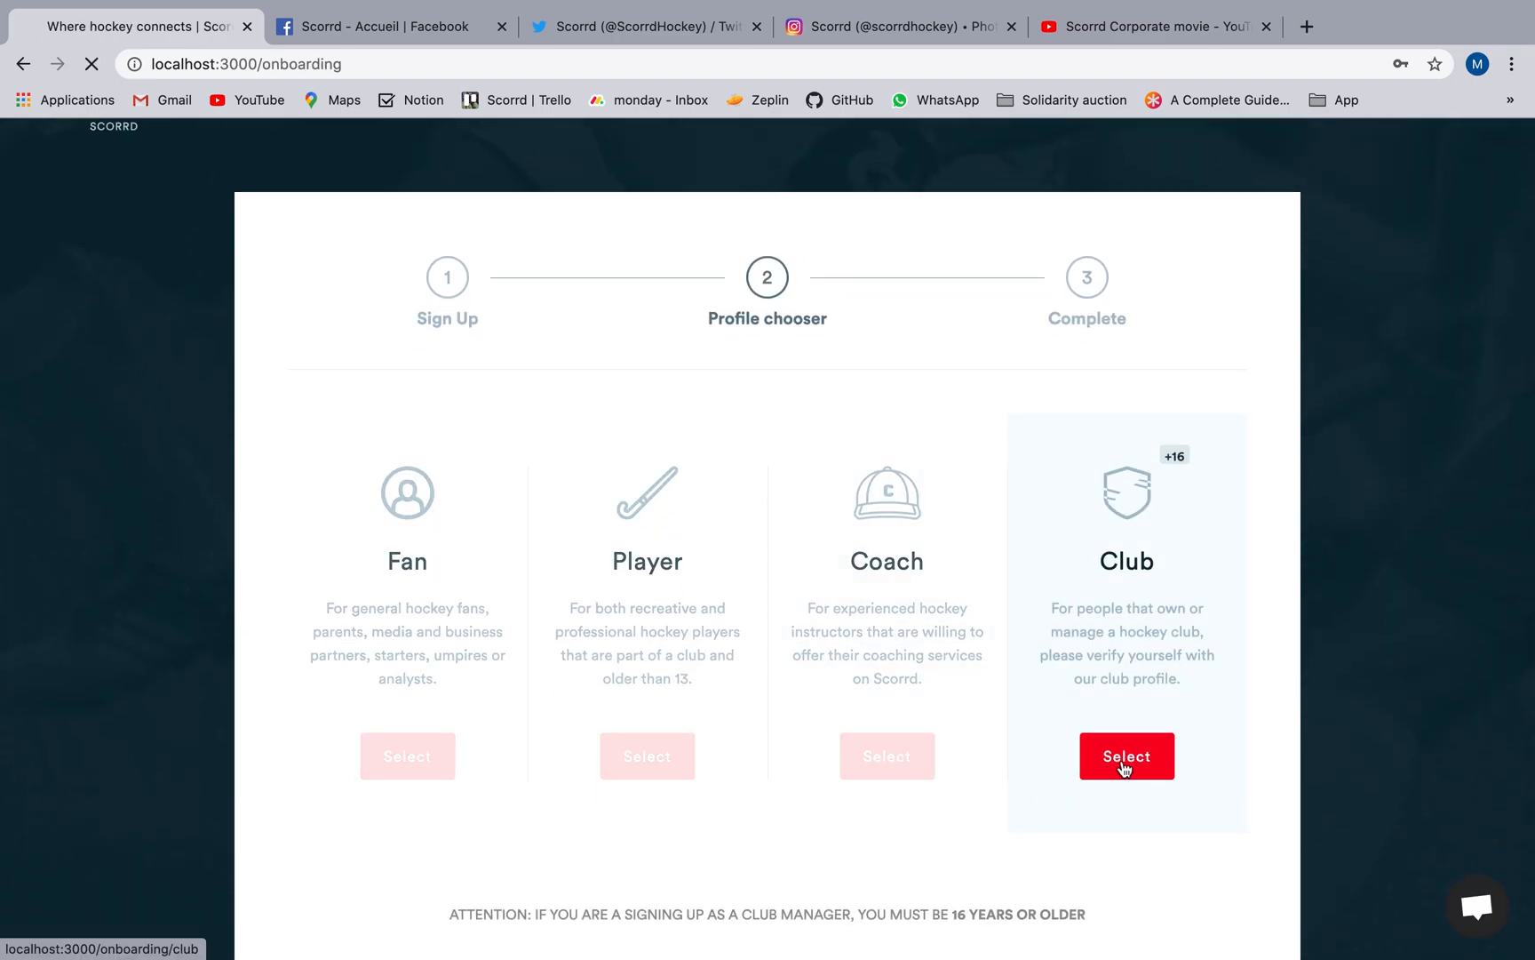
pyautogui.scroll(-1, 1121, 768)
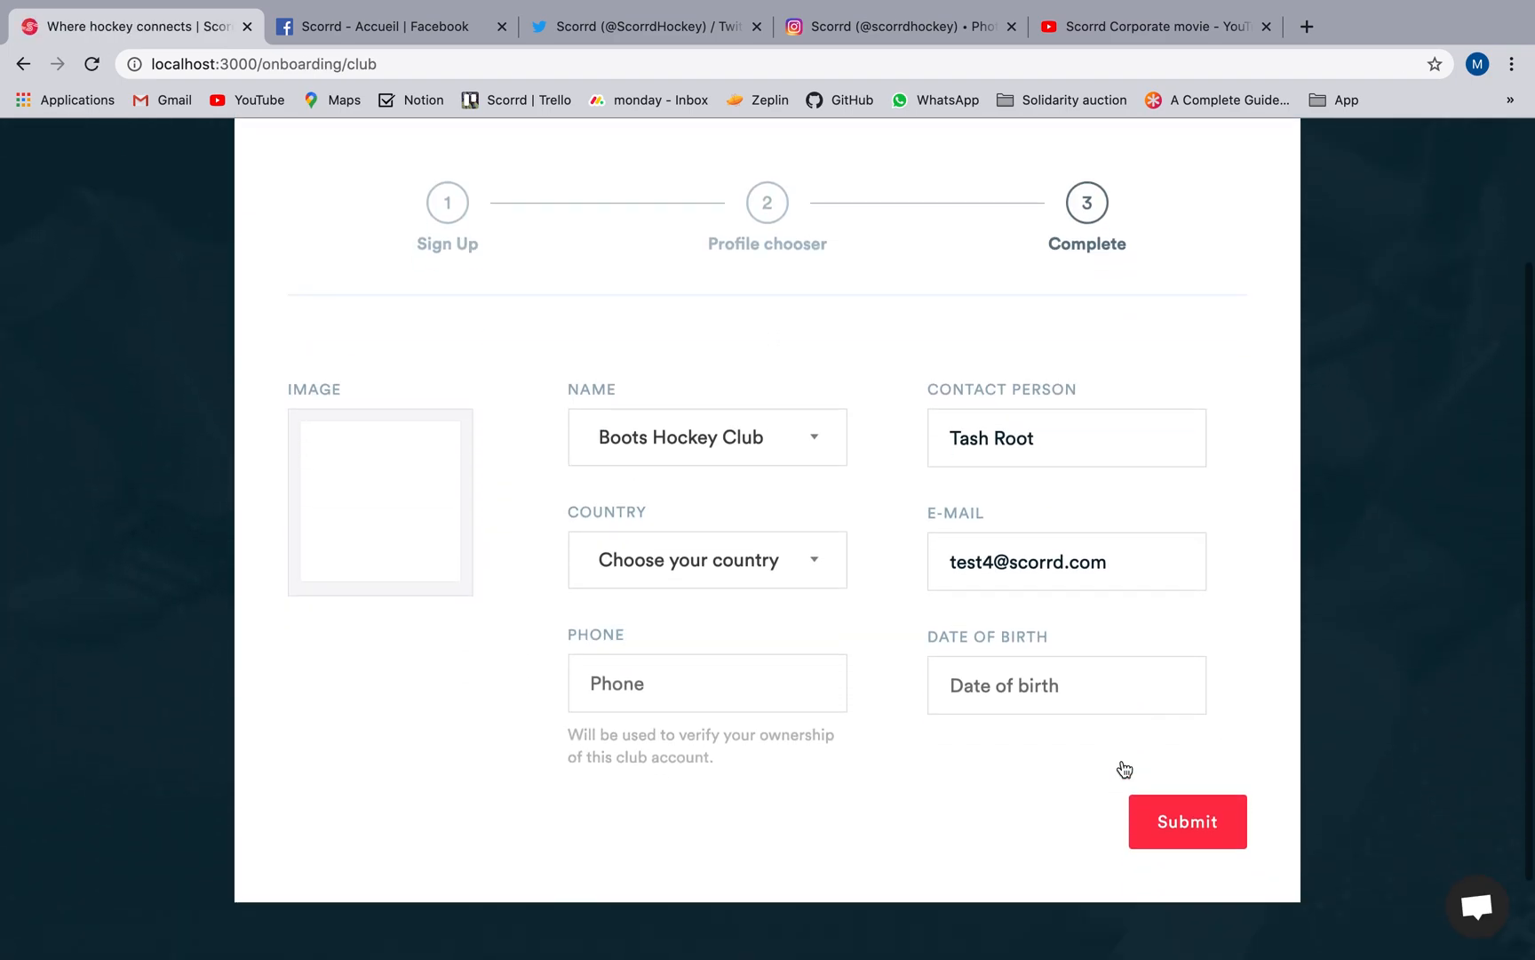
pyautogui.click(722, 439)
pyautogui.write('Sc')
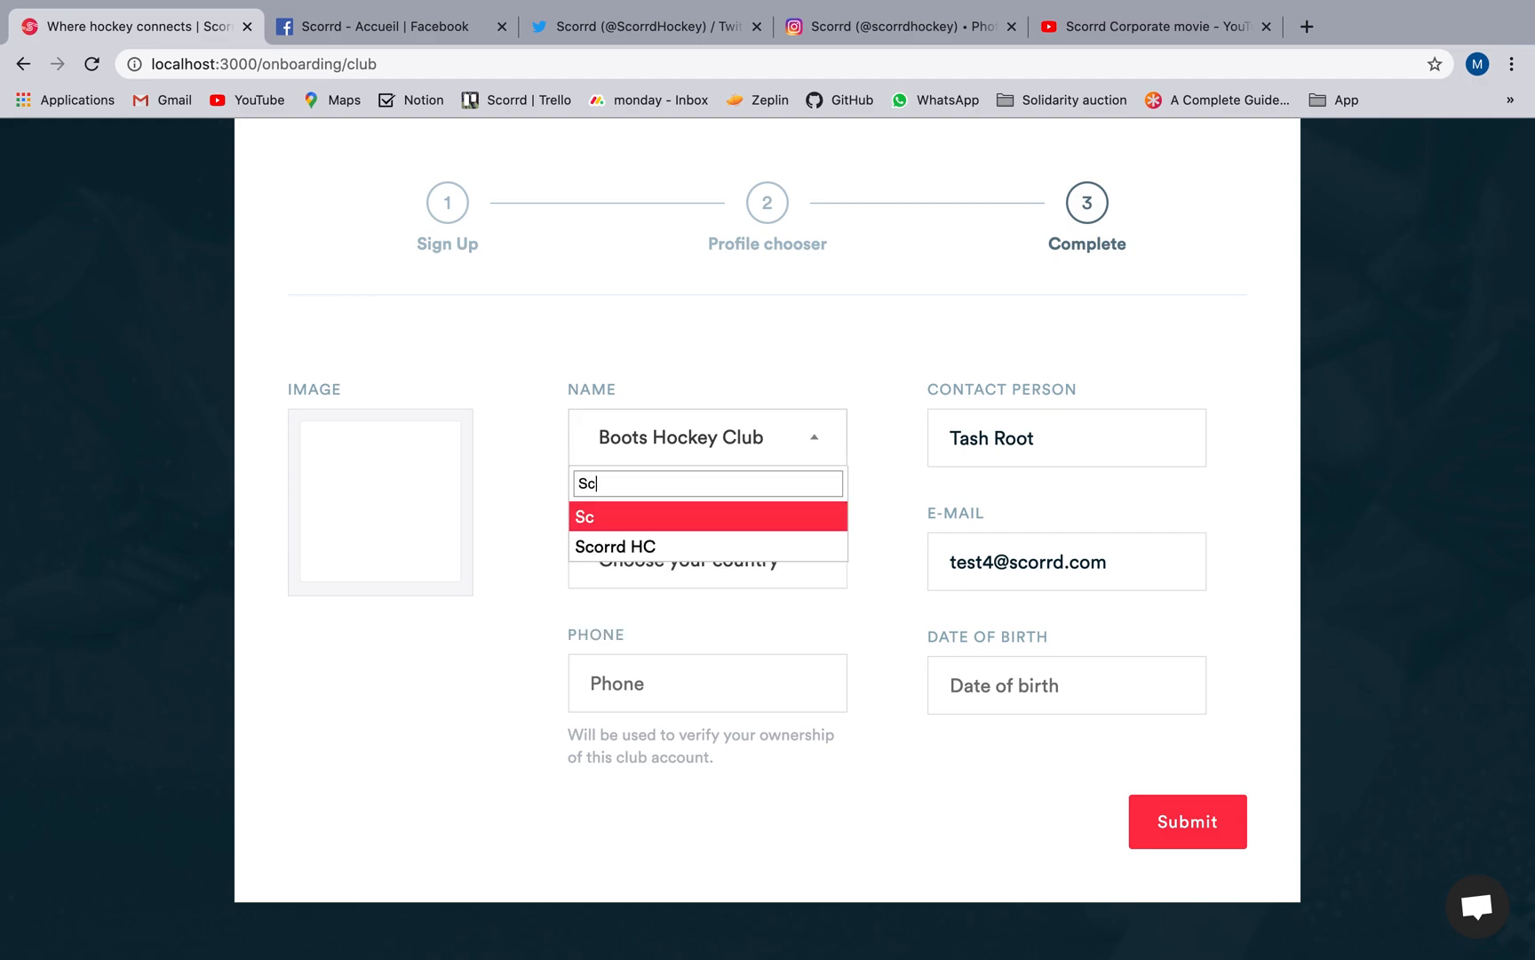
pyautogui.click(630, 550)
# Upload scorrd.png as the club's image.
pyautogui.click(421, 524)
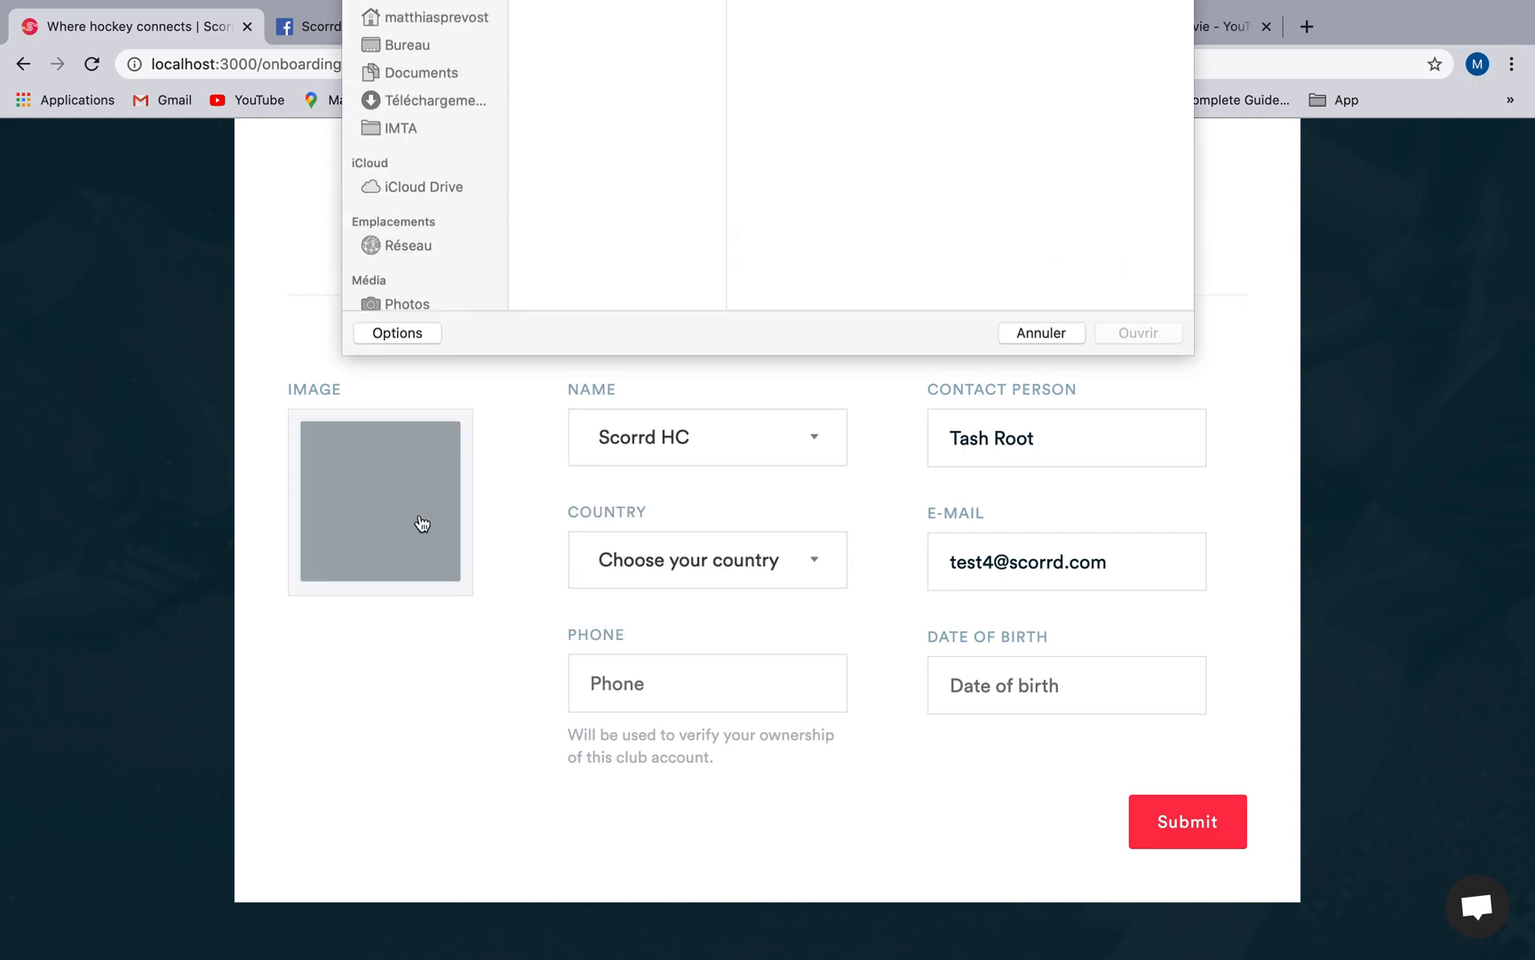
pyautogui.click(577, 75)
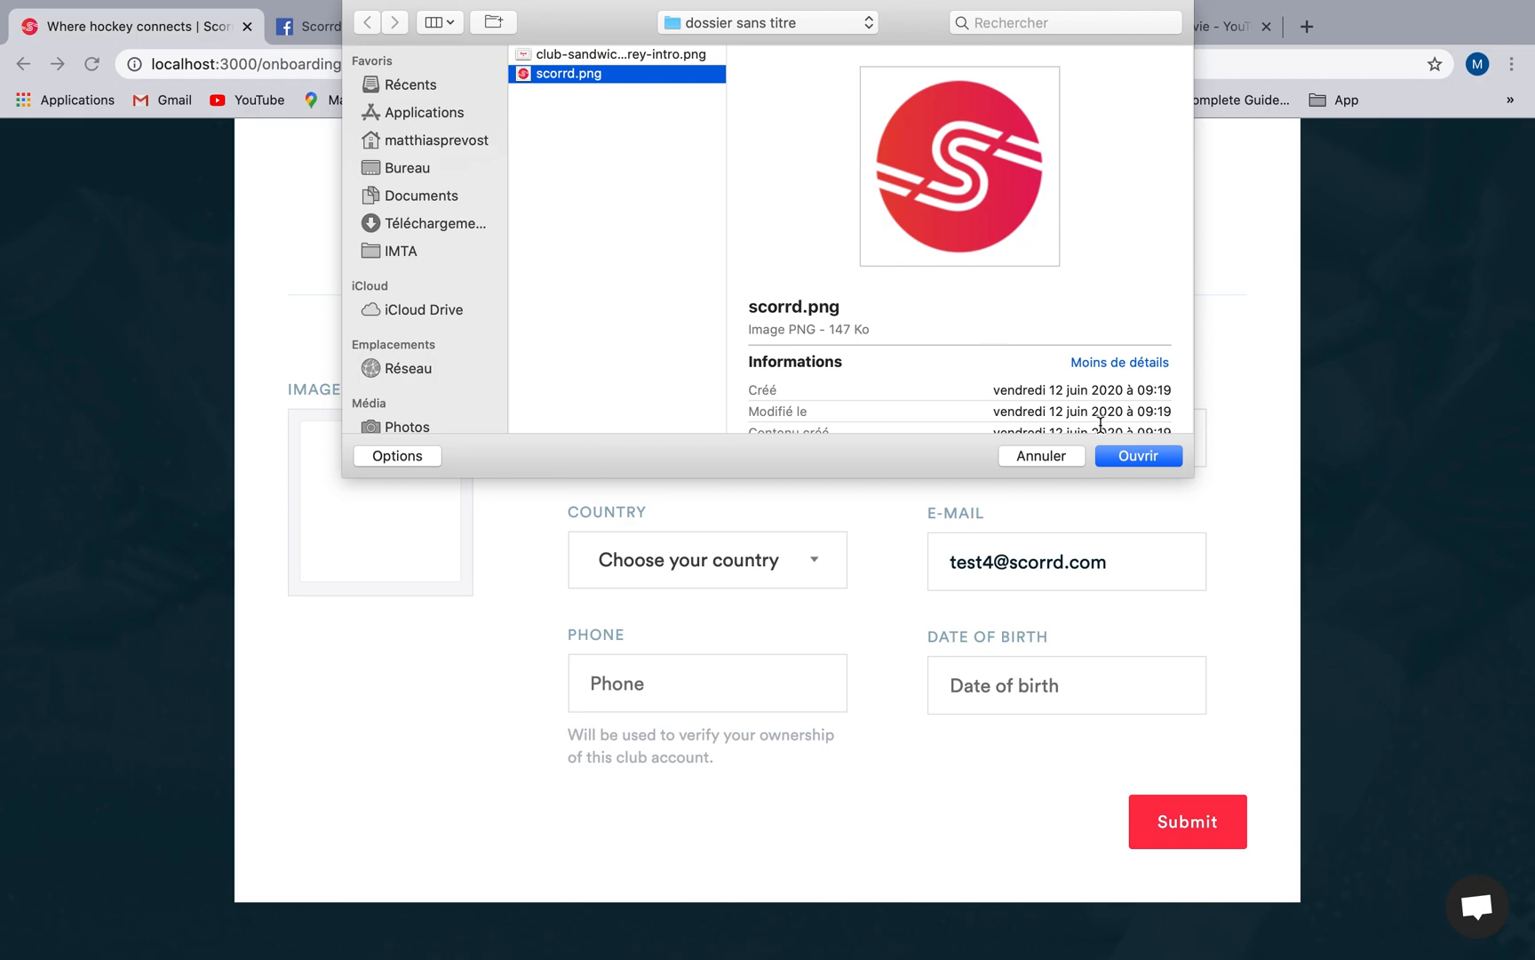
pyautogui.click(1127, 457)
# Set the club's country to Belgium and fill in the phone number.
pyautogui.click(775, 562)
pyautogui.write('Bel')
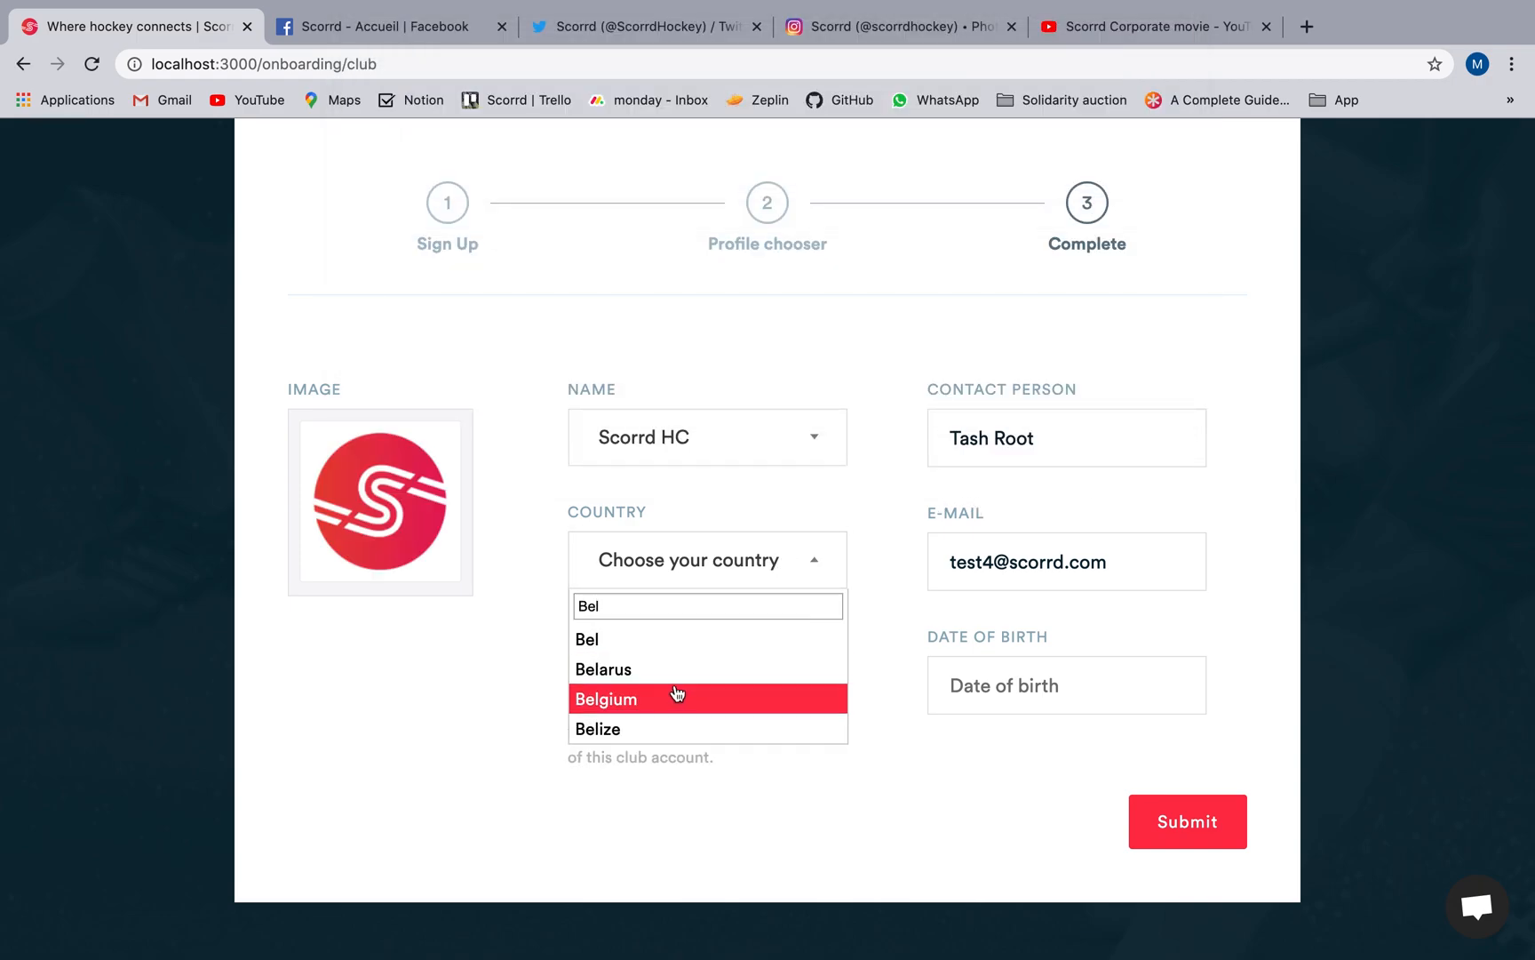
pyautogui.click(677, 696)
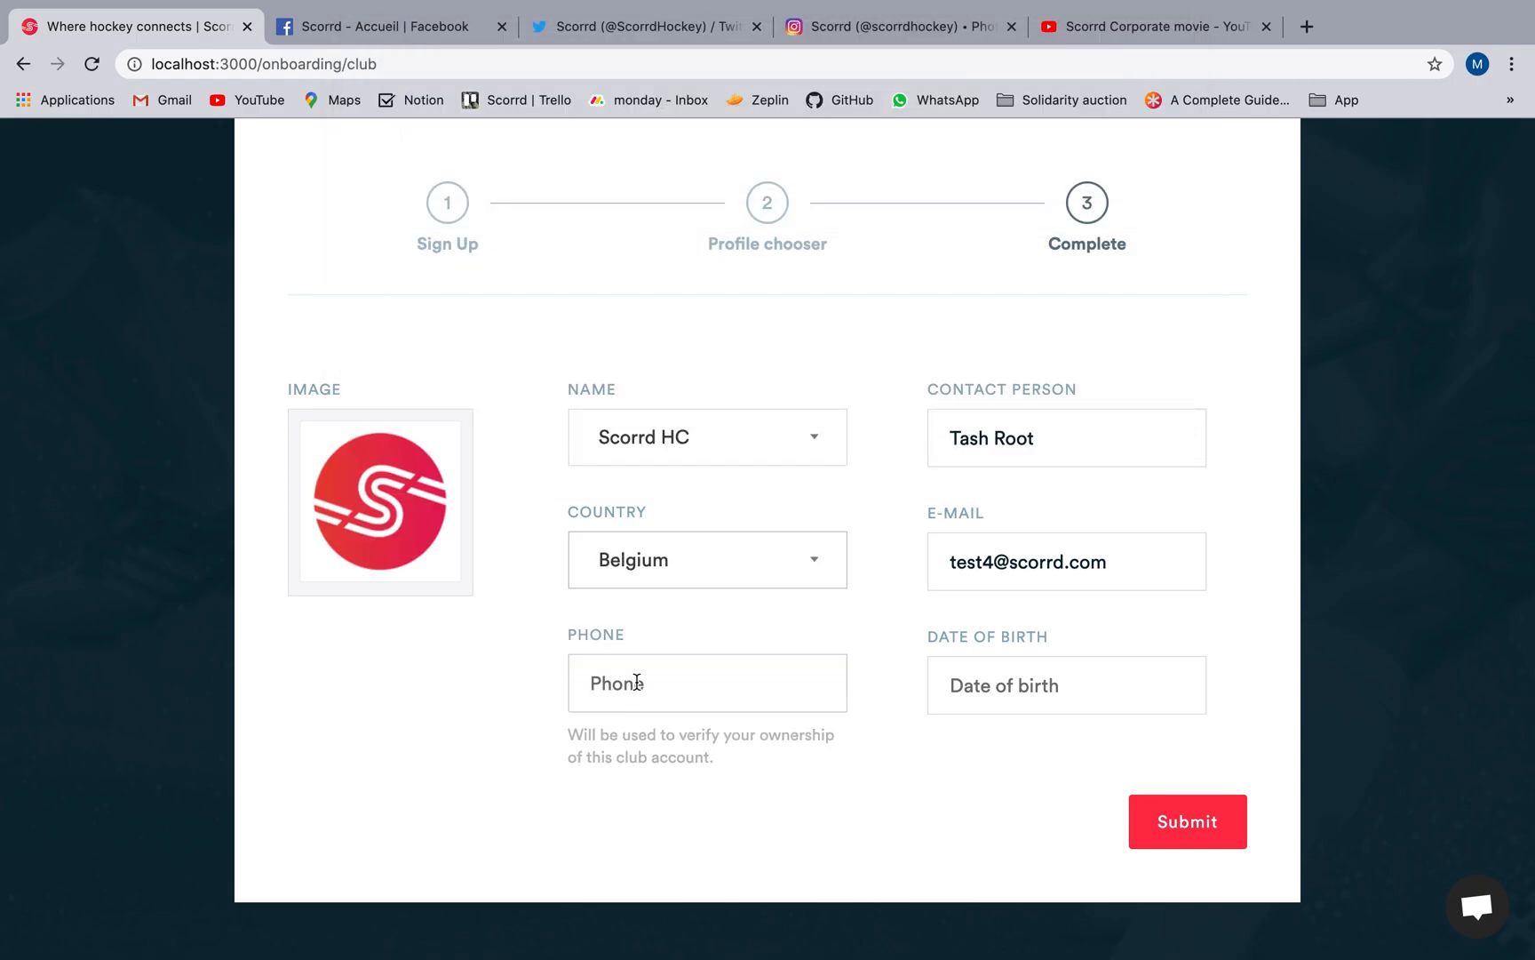
pyautogui.click(637, 681)
pyautogui.write('111111111')
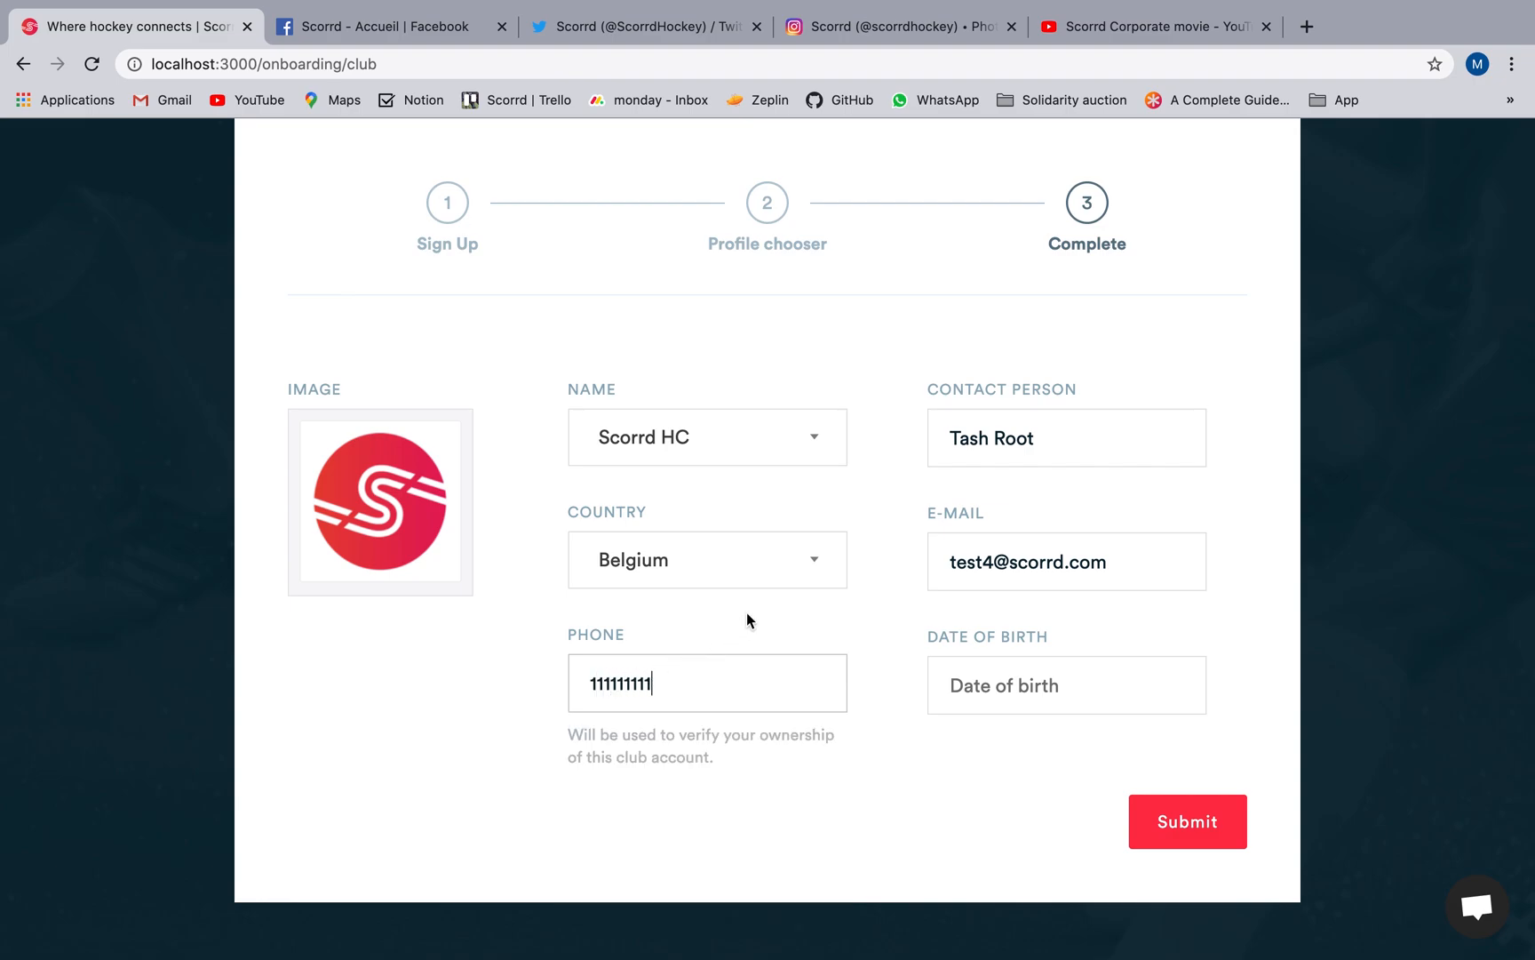
# Pick the contact person's date of birth from the calendar and submit the club profile form.
pyautogui.click(962, 675)
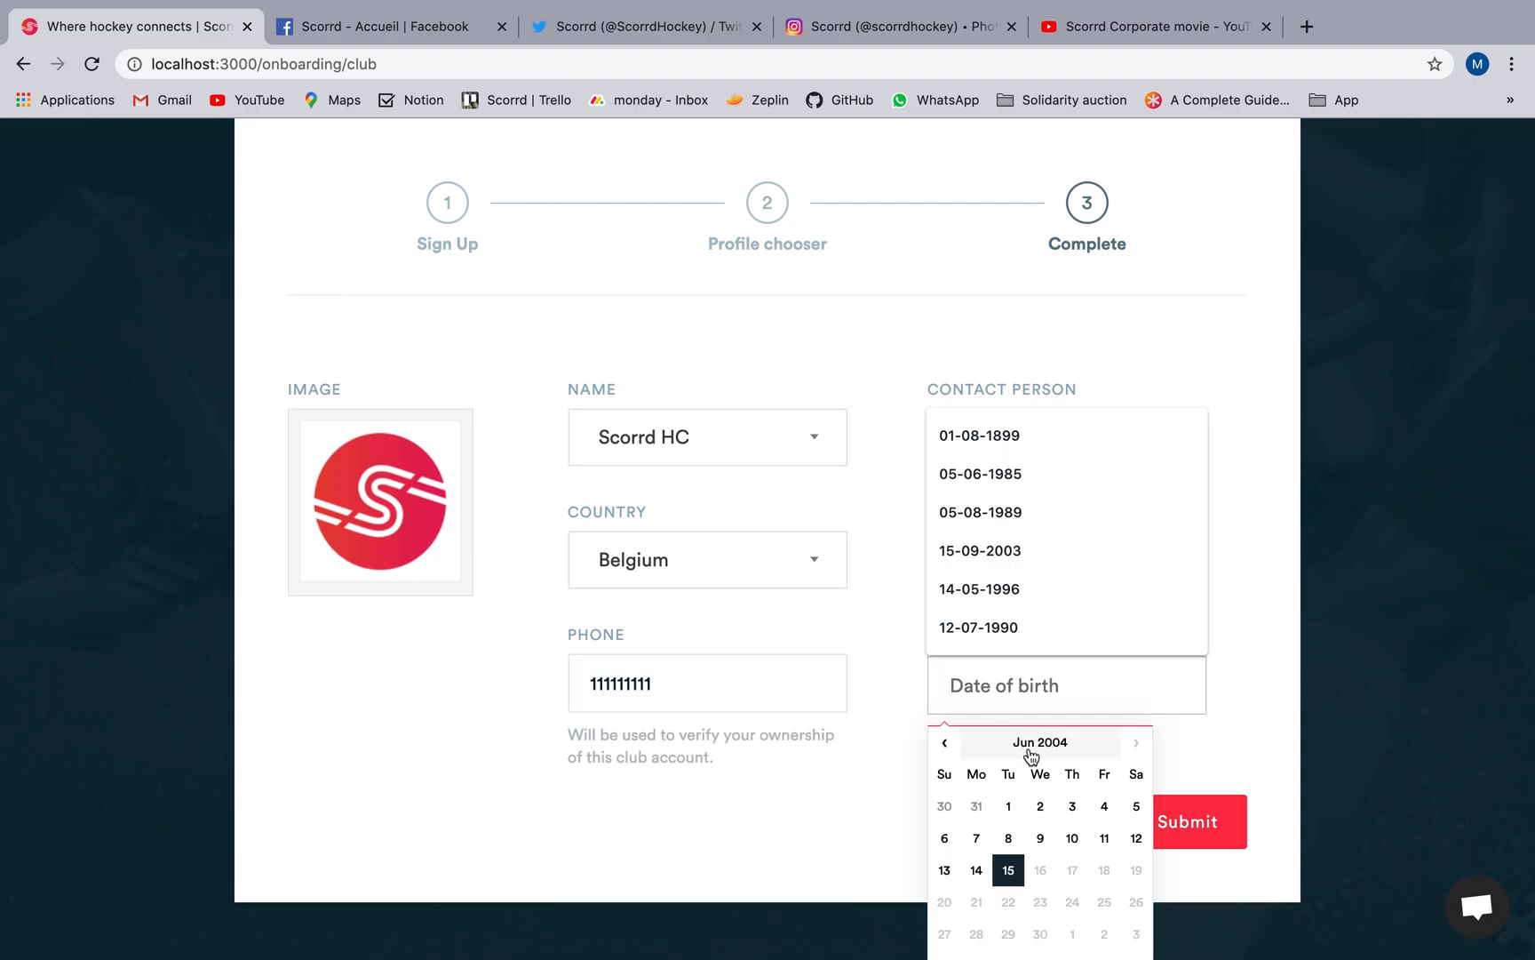
pyautogui.click(1030, 745)
pyautogui.click(1031, 743)
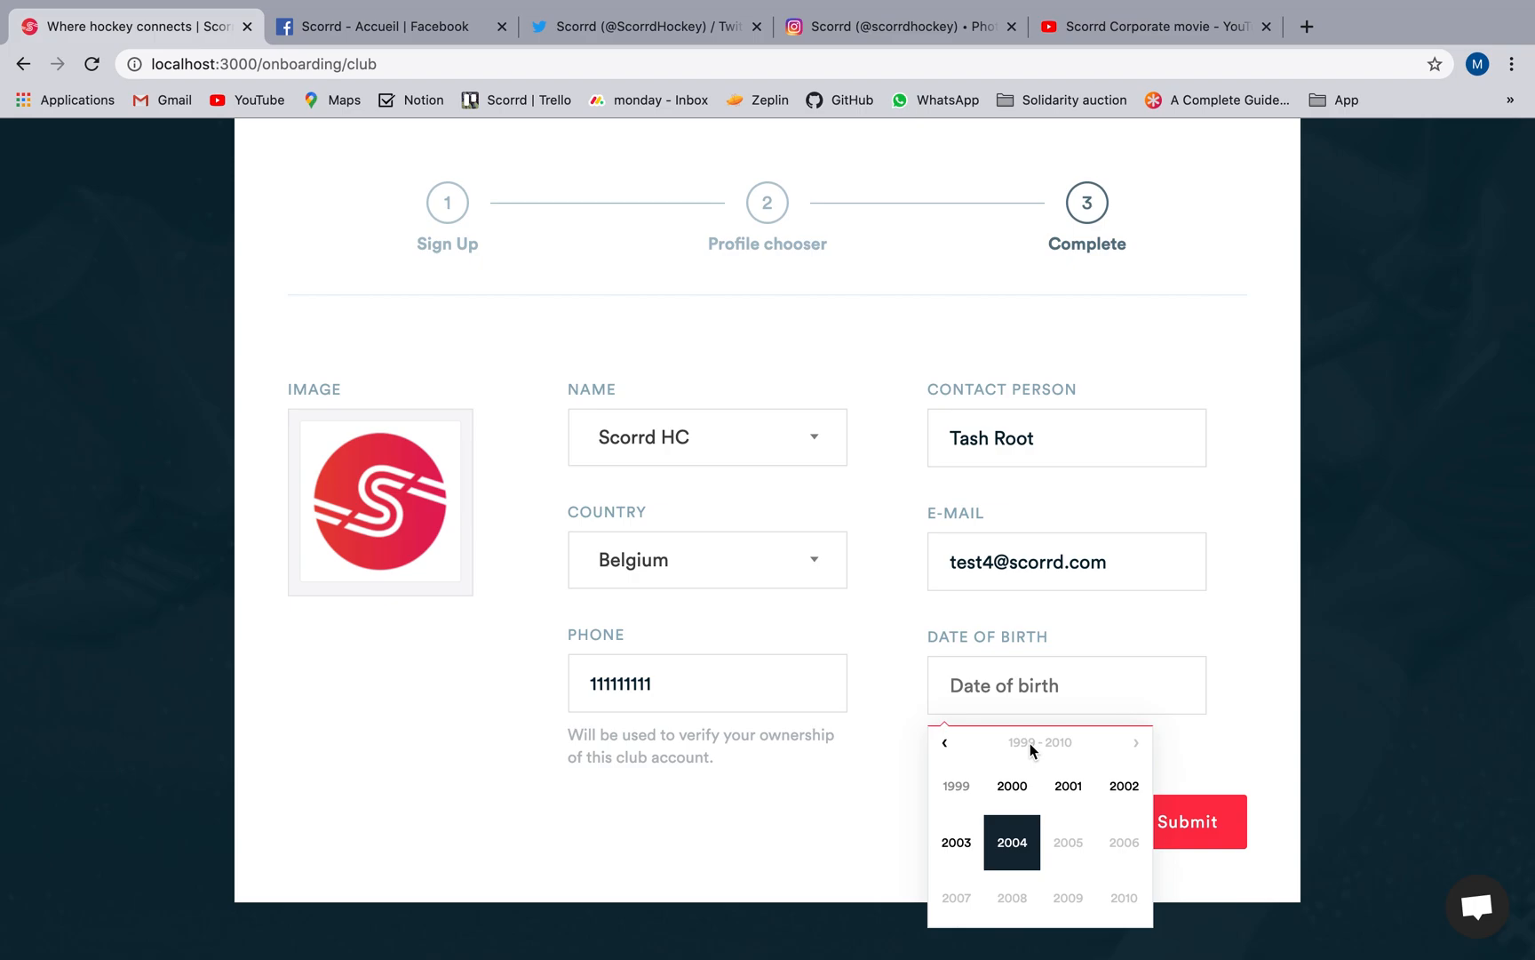
pyautogui.click(1012, 786)
pyautogui.click(1012, 786)
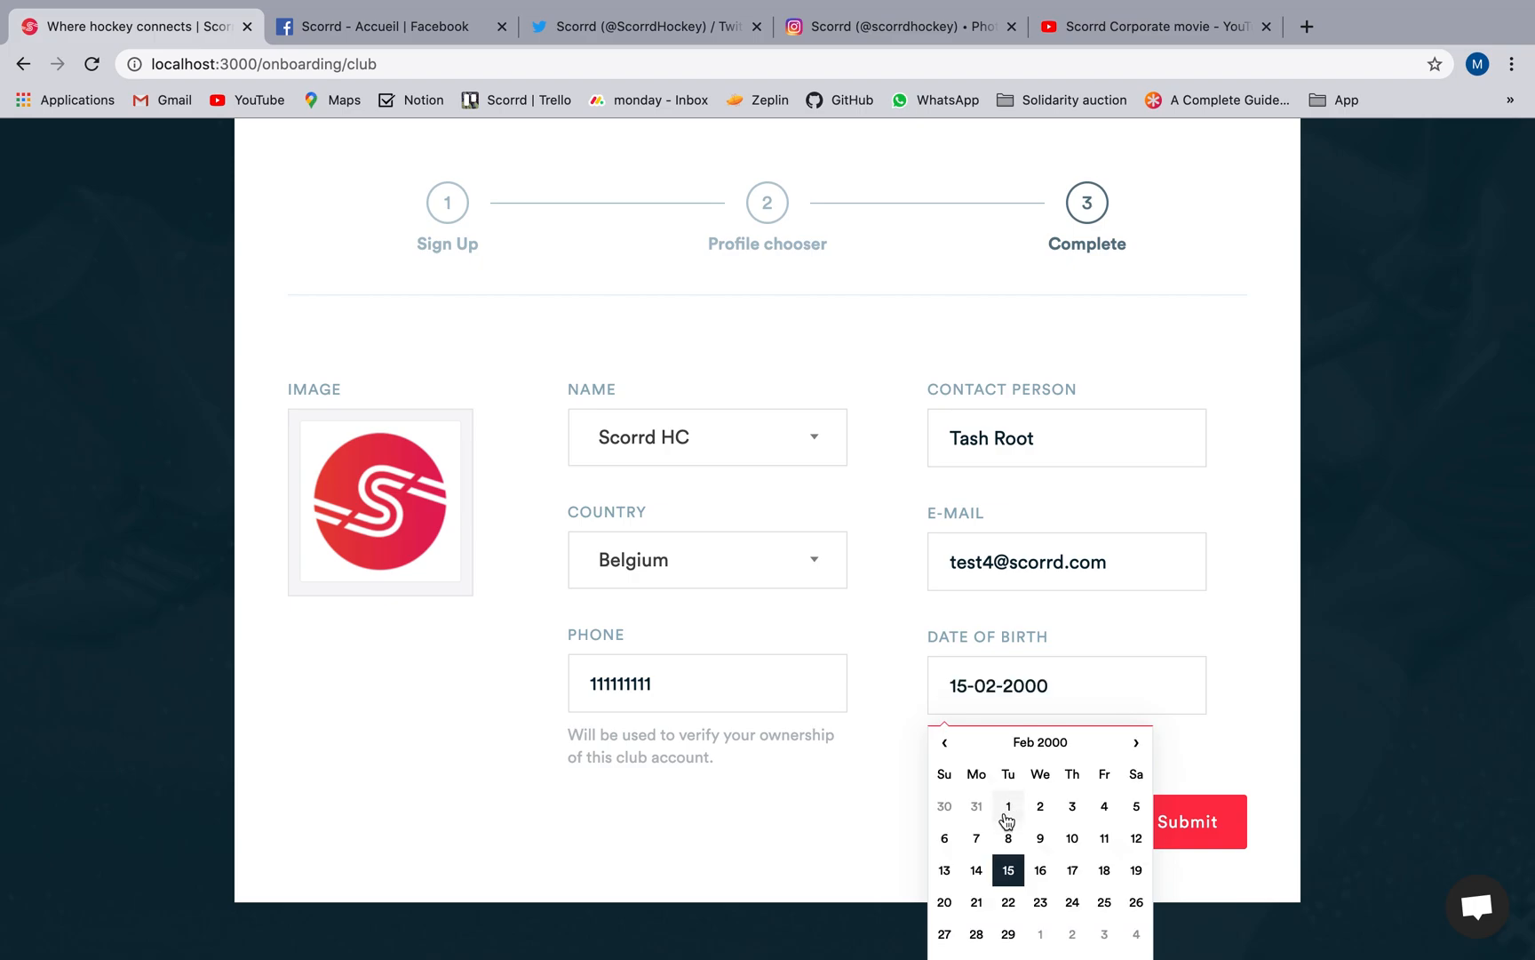
pyautogui.click(1007, 808)
pyautogui.click(1197, 757)
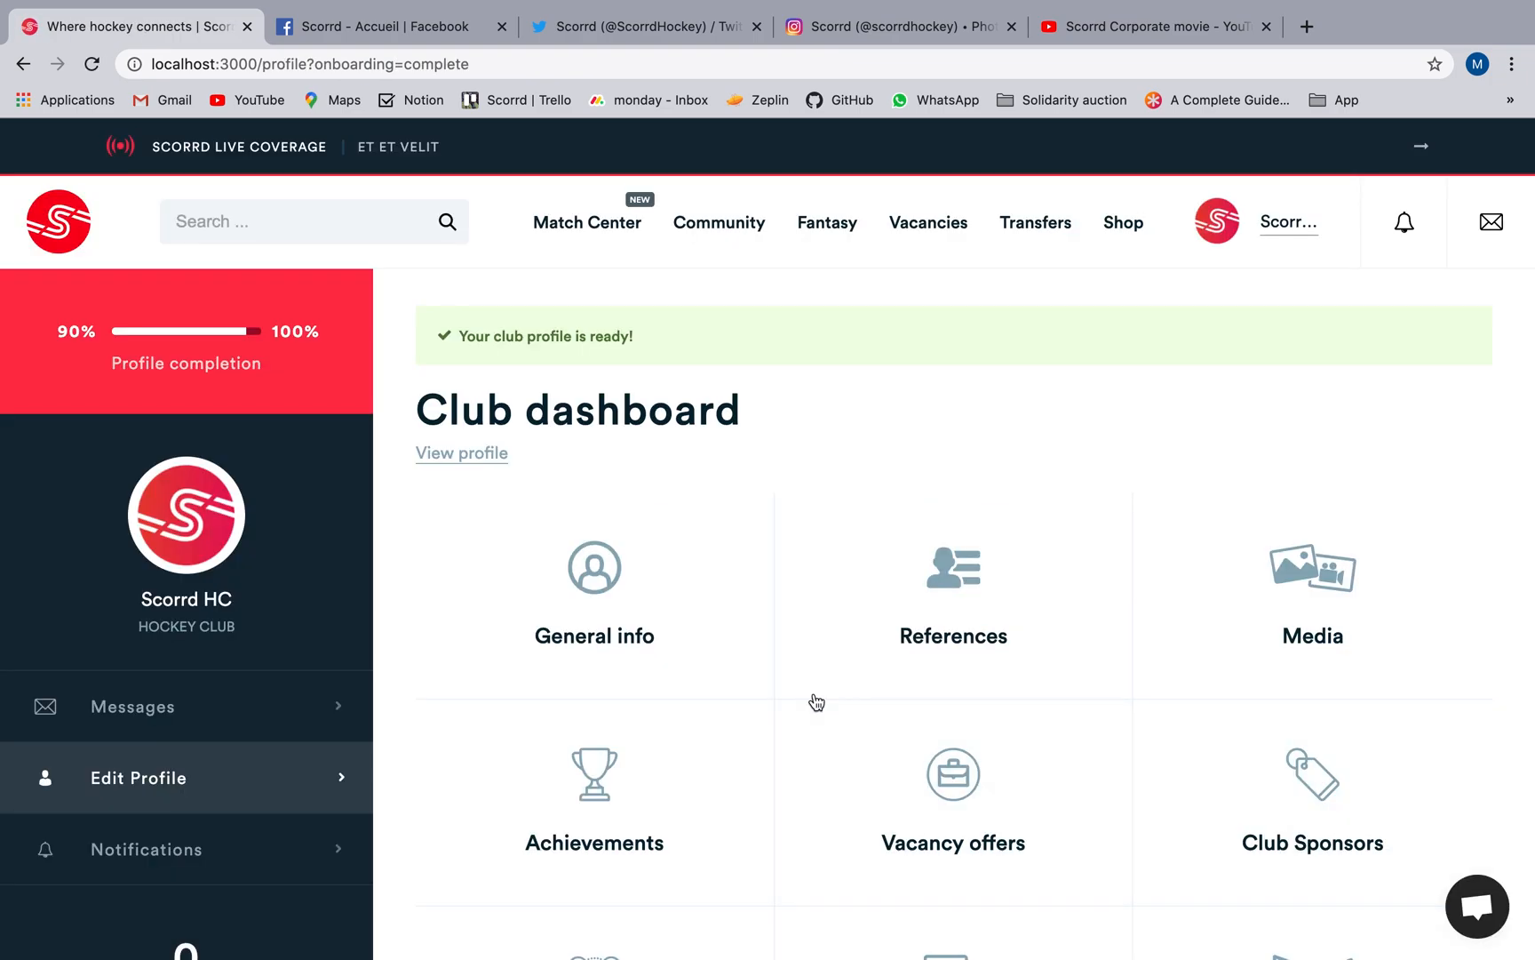
# Open the club's general info for editing and upload scorrd.png as the cover photo.
pyautogui.click(703, 647)
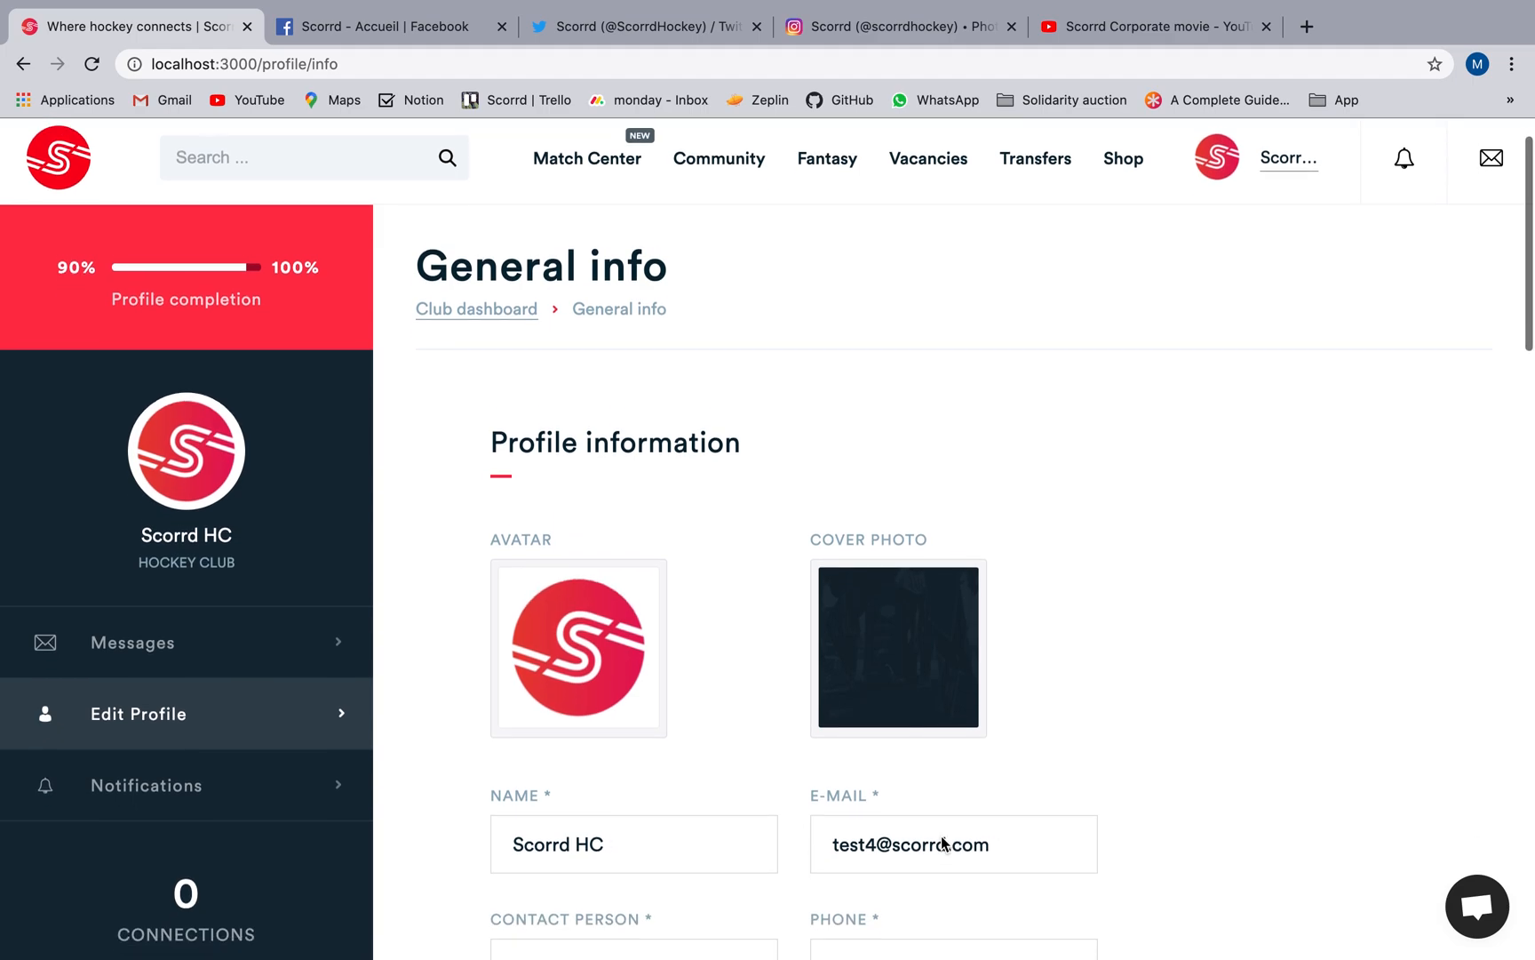
pyautogui.scroll(-2, 943, 842)
pyautogui.click(901, 559)
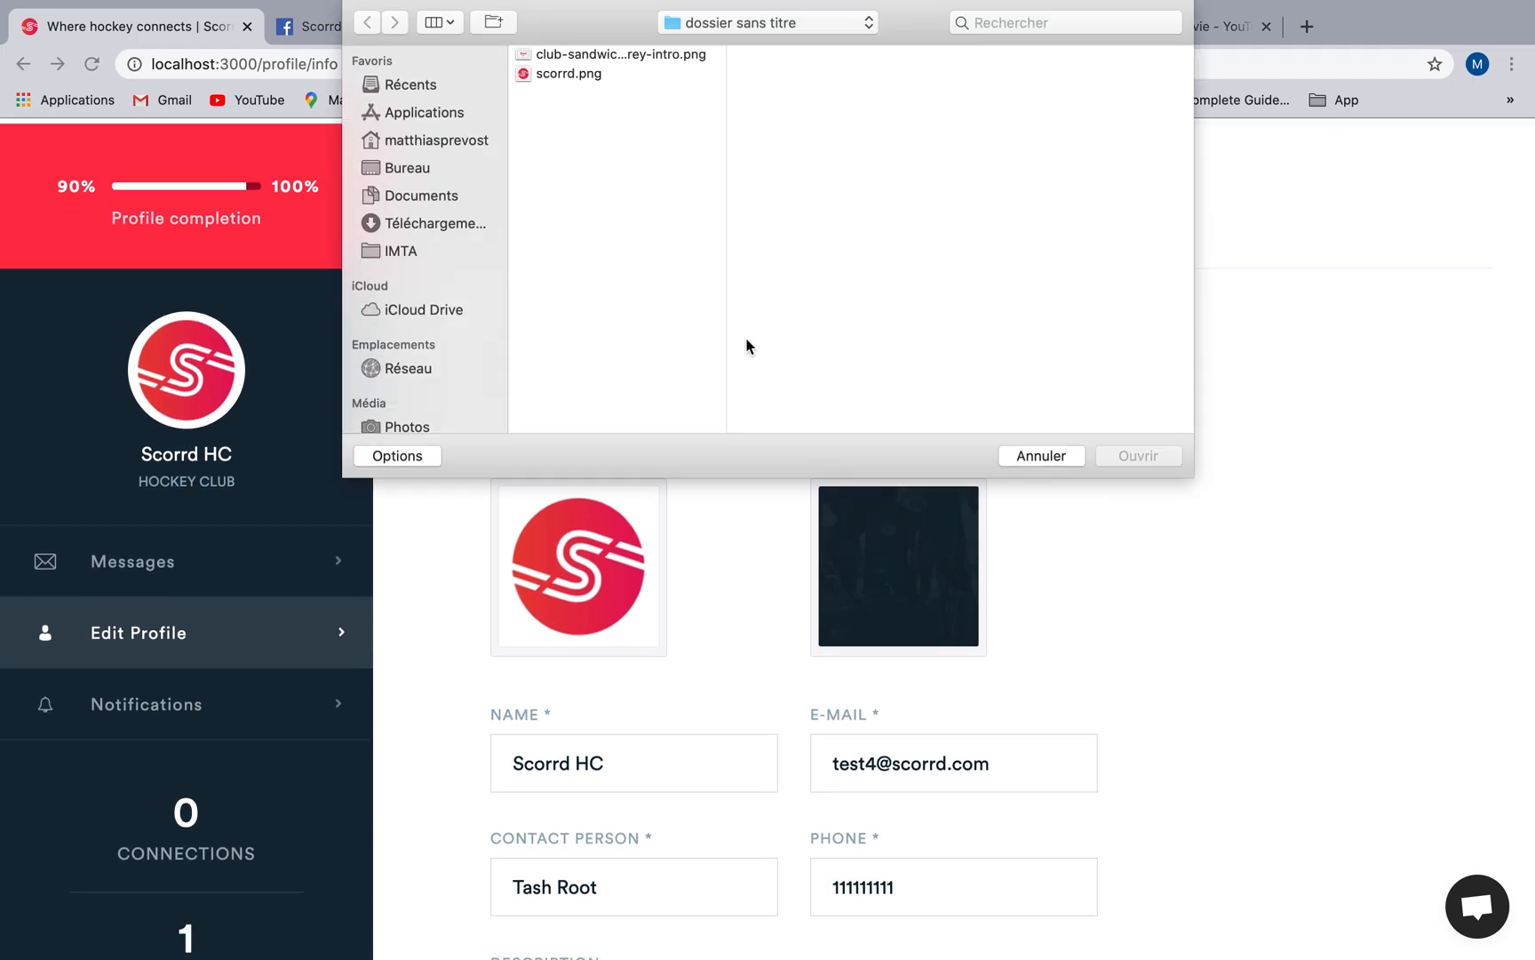
pyautogui.click(597, 75)
pyautogui.click(1136, 456)
# Enter the description "A new up and coming club. Located in the city of Antwerp. We are a family club looking to grow our community.".
pyautogui.scroll(-4, 1131, 464)
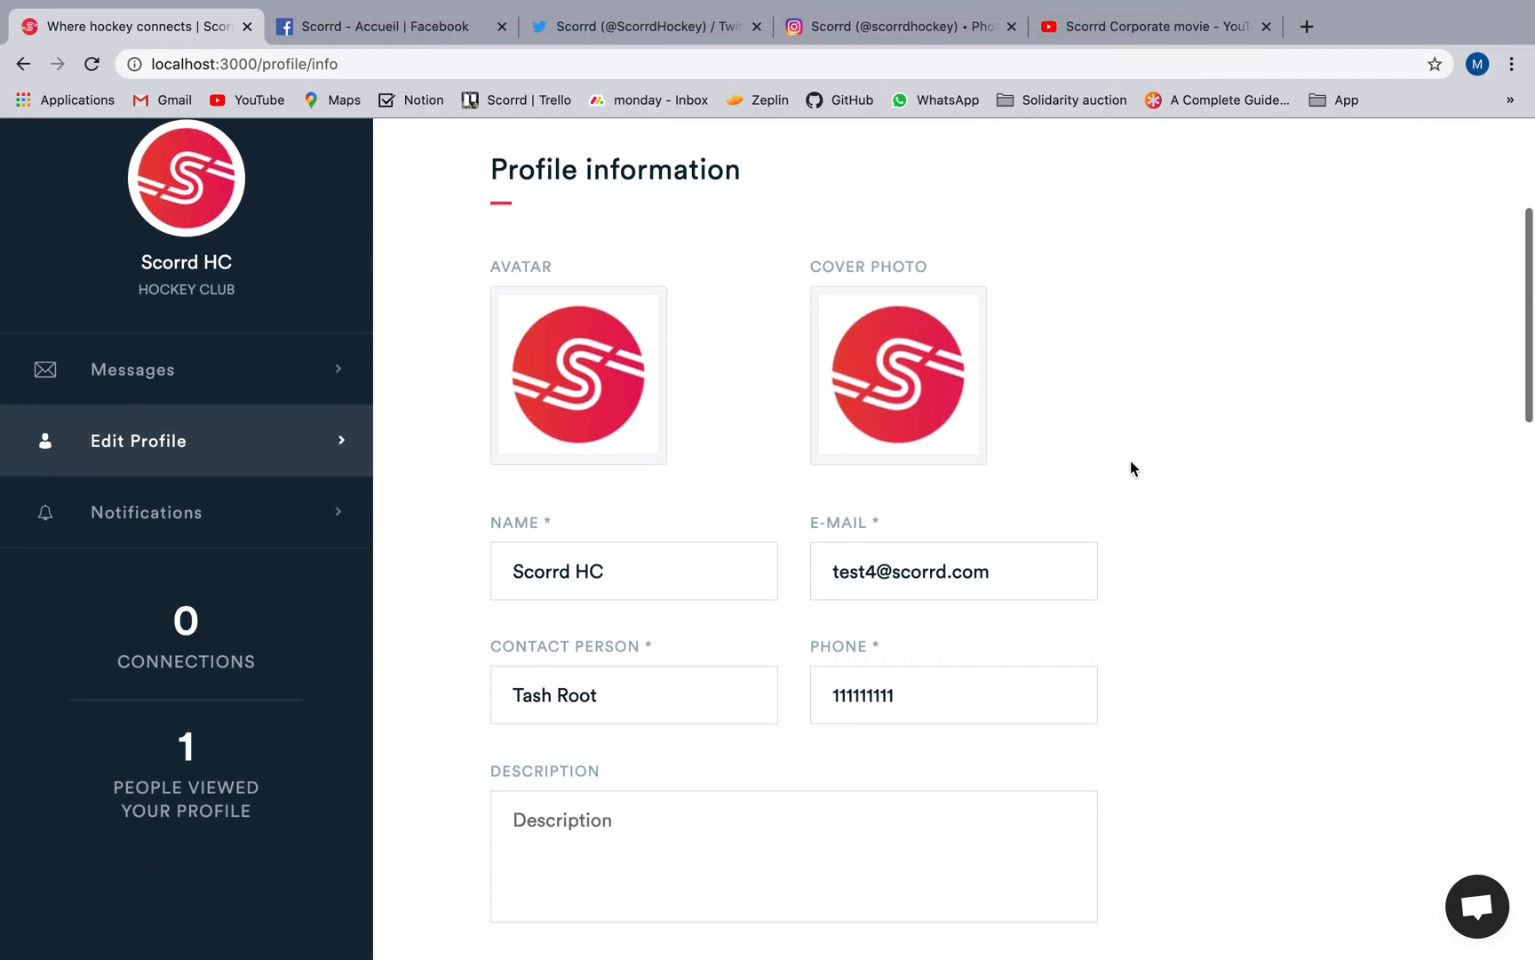
pyautogui.click(652, 723)
pyautogui.write('A new up and coming club.')
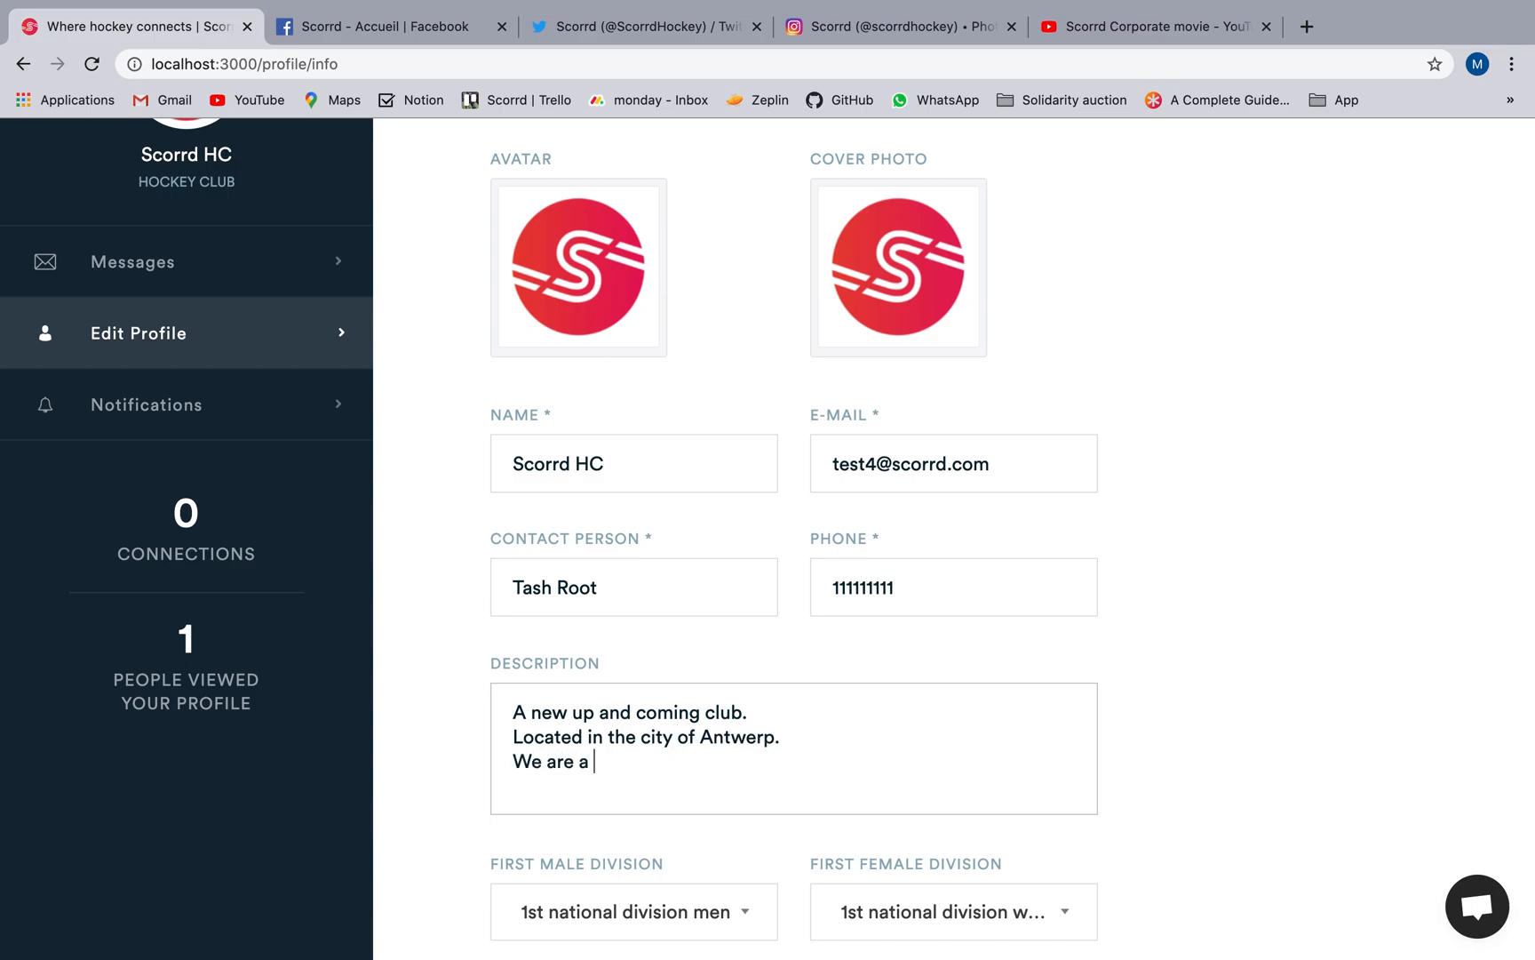
pyautogui.write('king ')
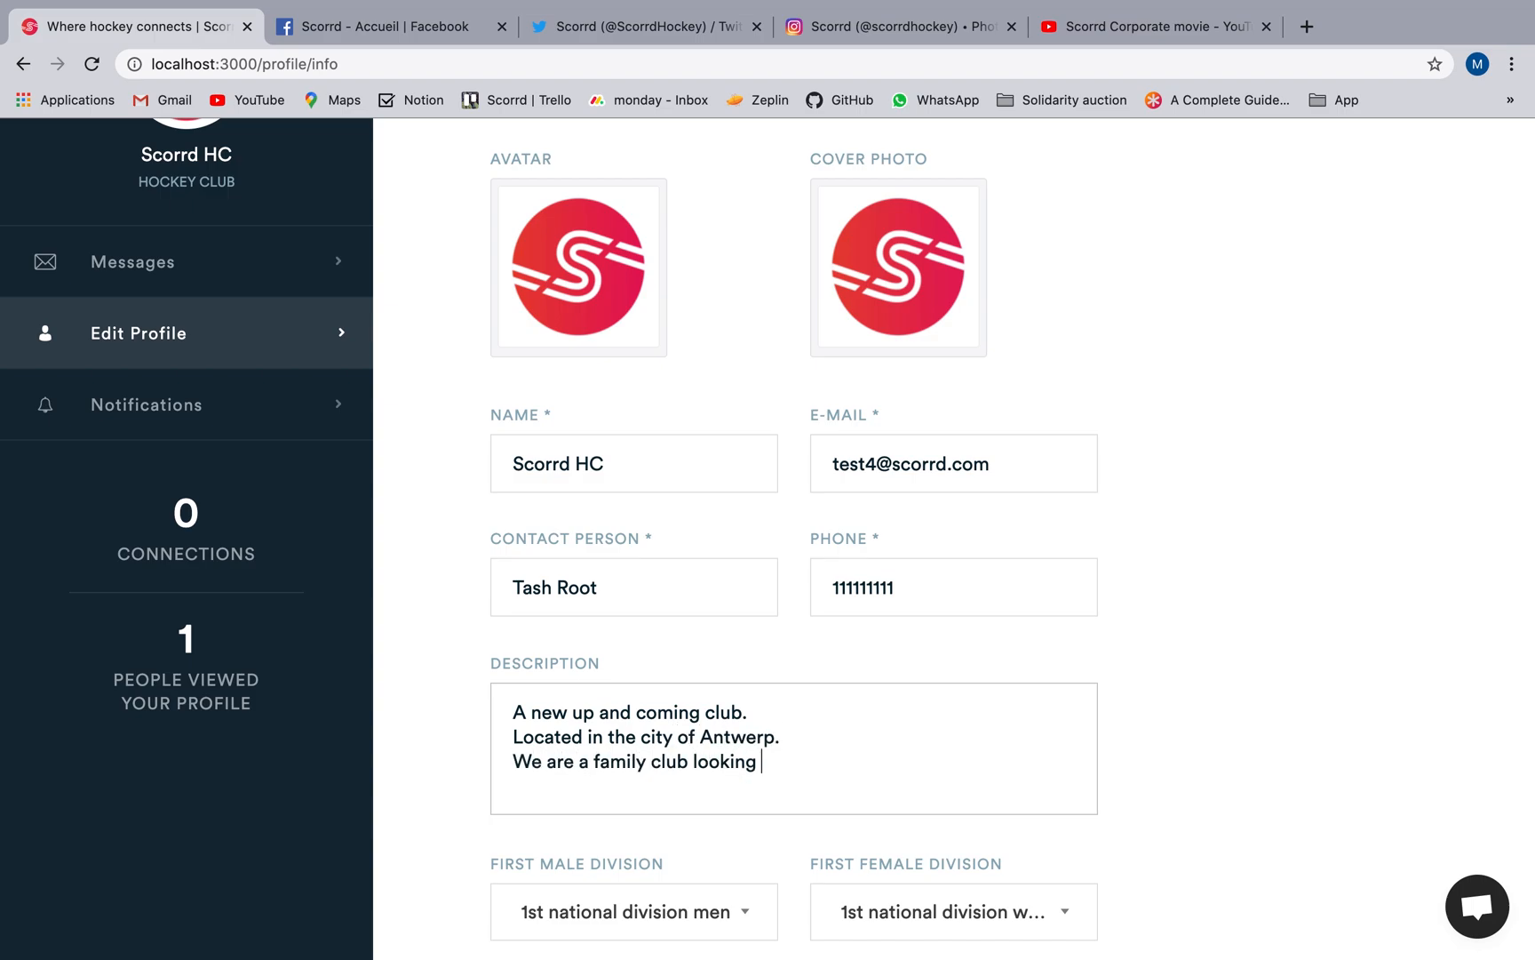
pyautogui.write('to grow our community.')
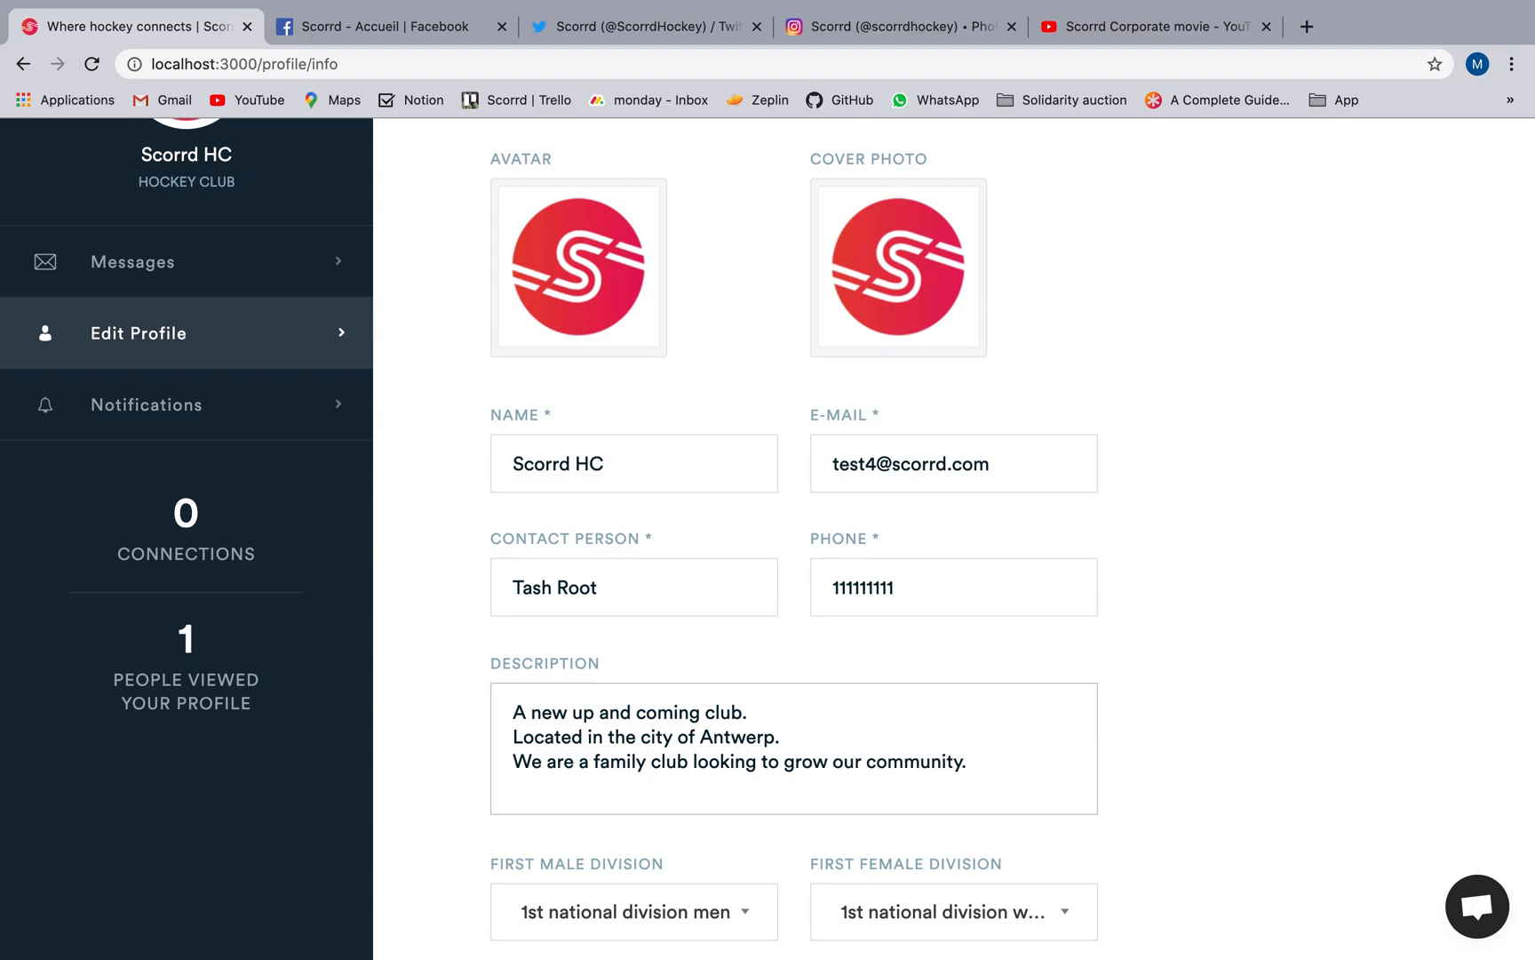
# Select the men's 1st national division as first male division and the women's 1st national division as first female division.
pyautogui.scroll(-5, 651, 724)
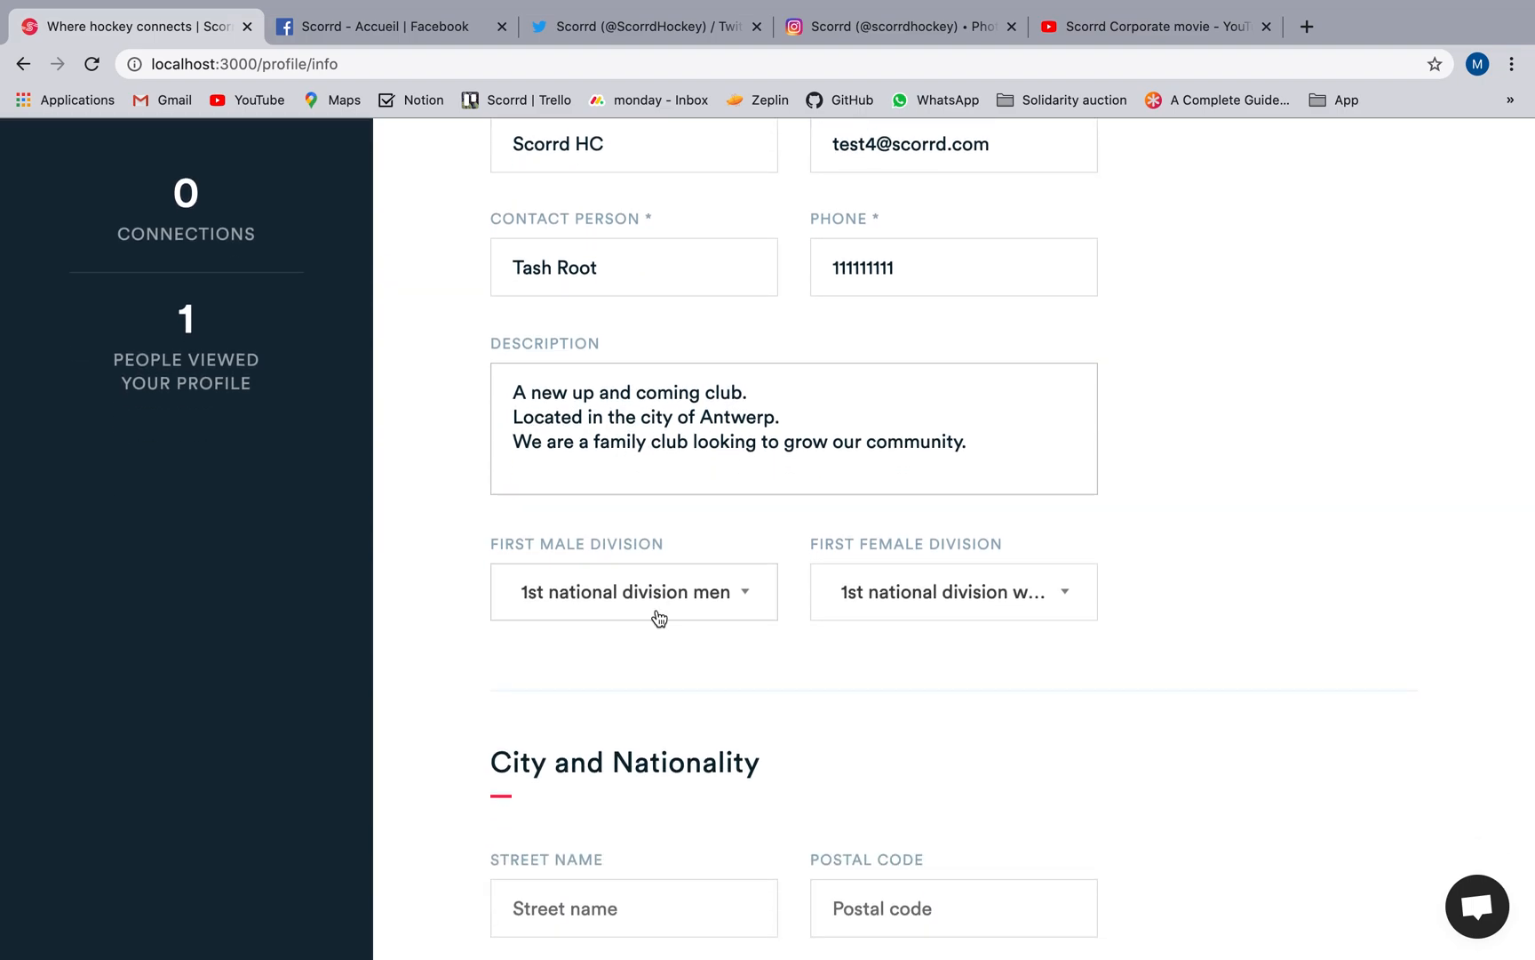
pyautogui.click(662, 609)
pyautogui.click(658, 638)
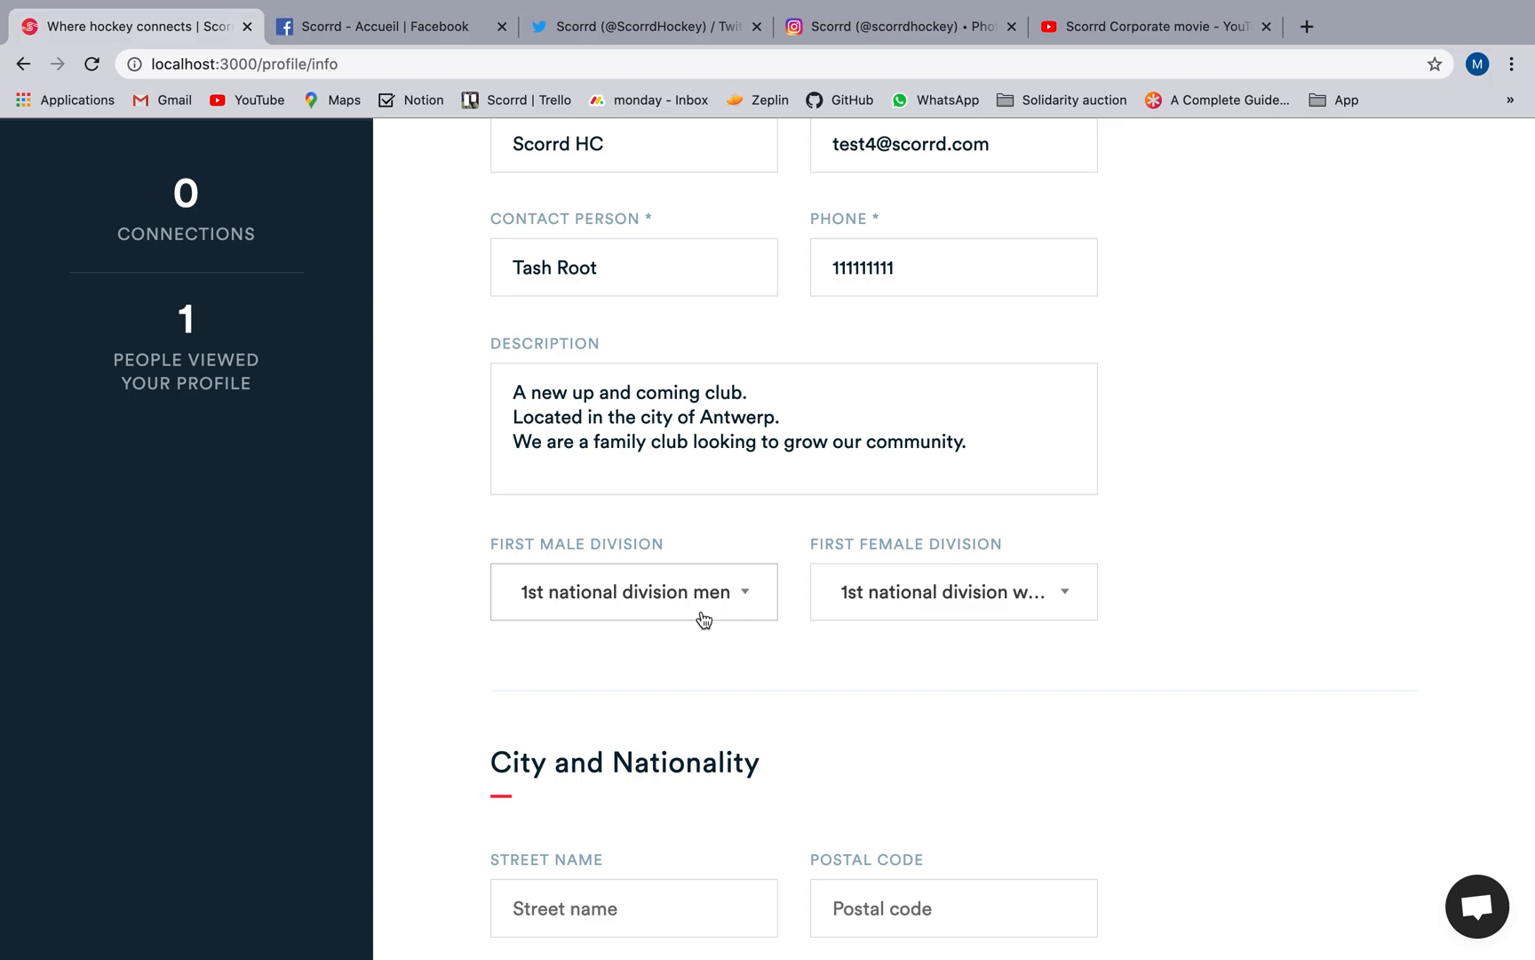
pyautogui.click(924, 600)
pyautogui.click(921, 637)
# Fill in the club's street name and postal code, and enter Antwerp as the city.
pyautogui.scroll(-4, 920, 638)
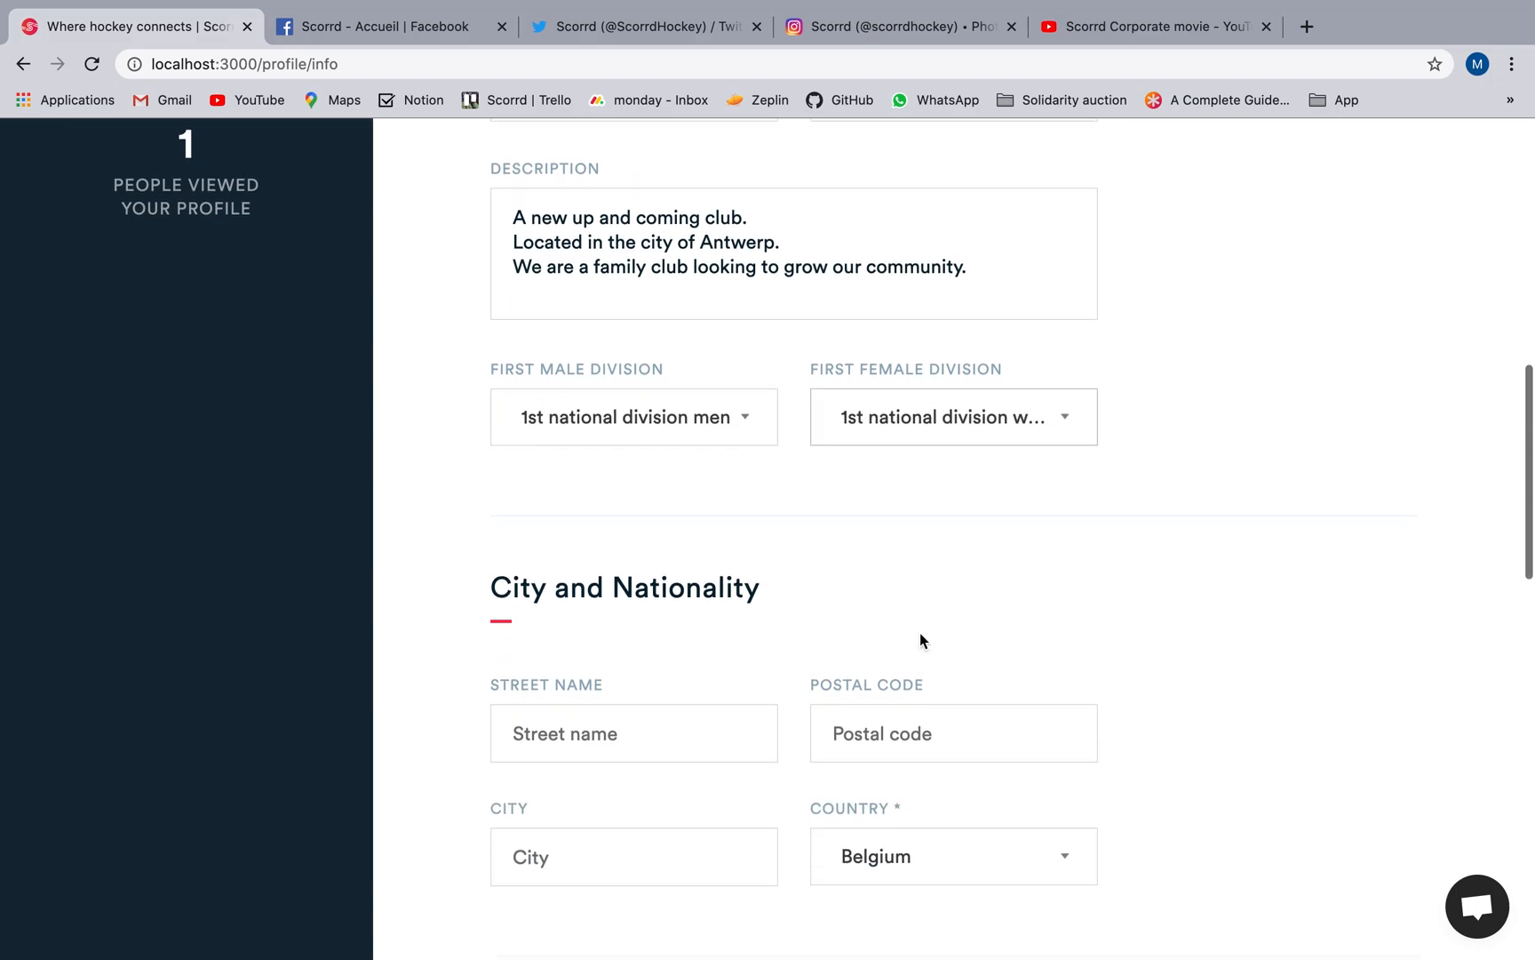
pyautogui.click(669, 608)
pyautogui.write('Amerikalei')
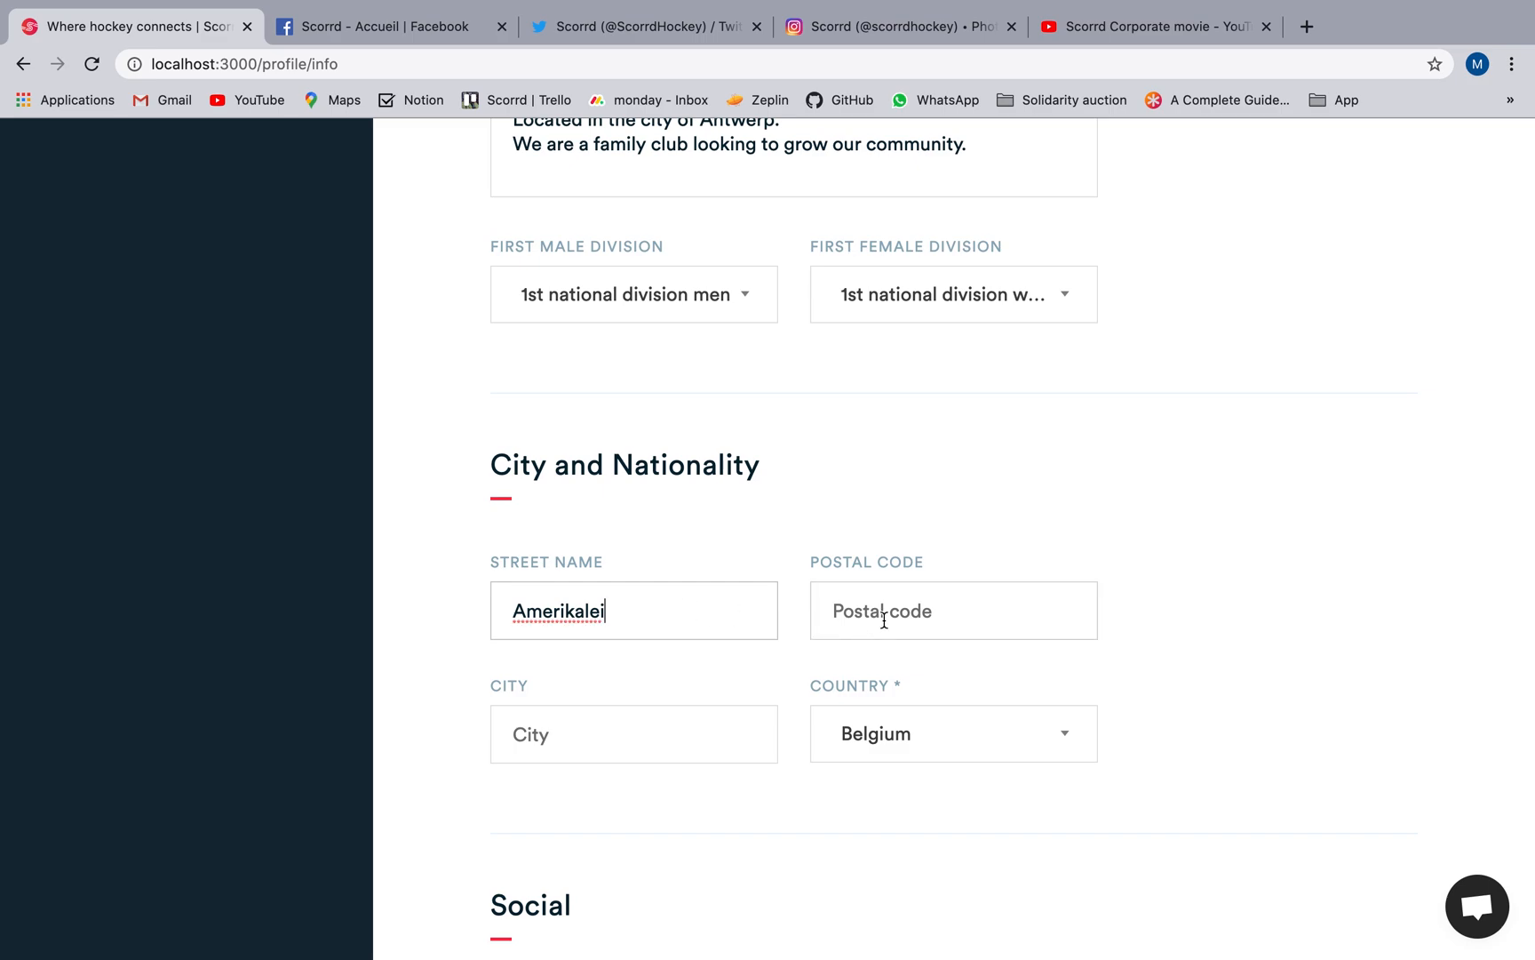
pyautogui.click(884, 620)
pyautogui.write('2000')
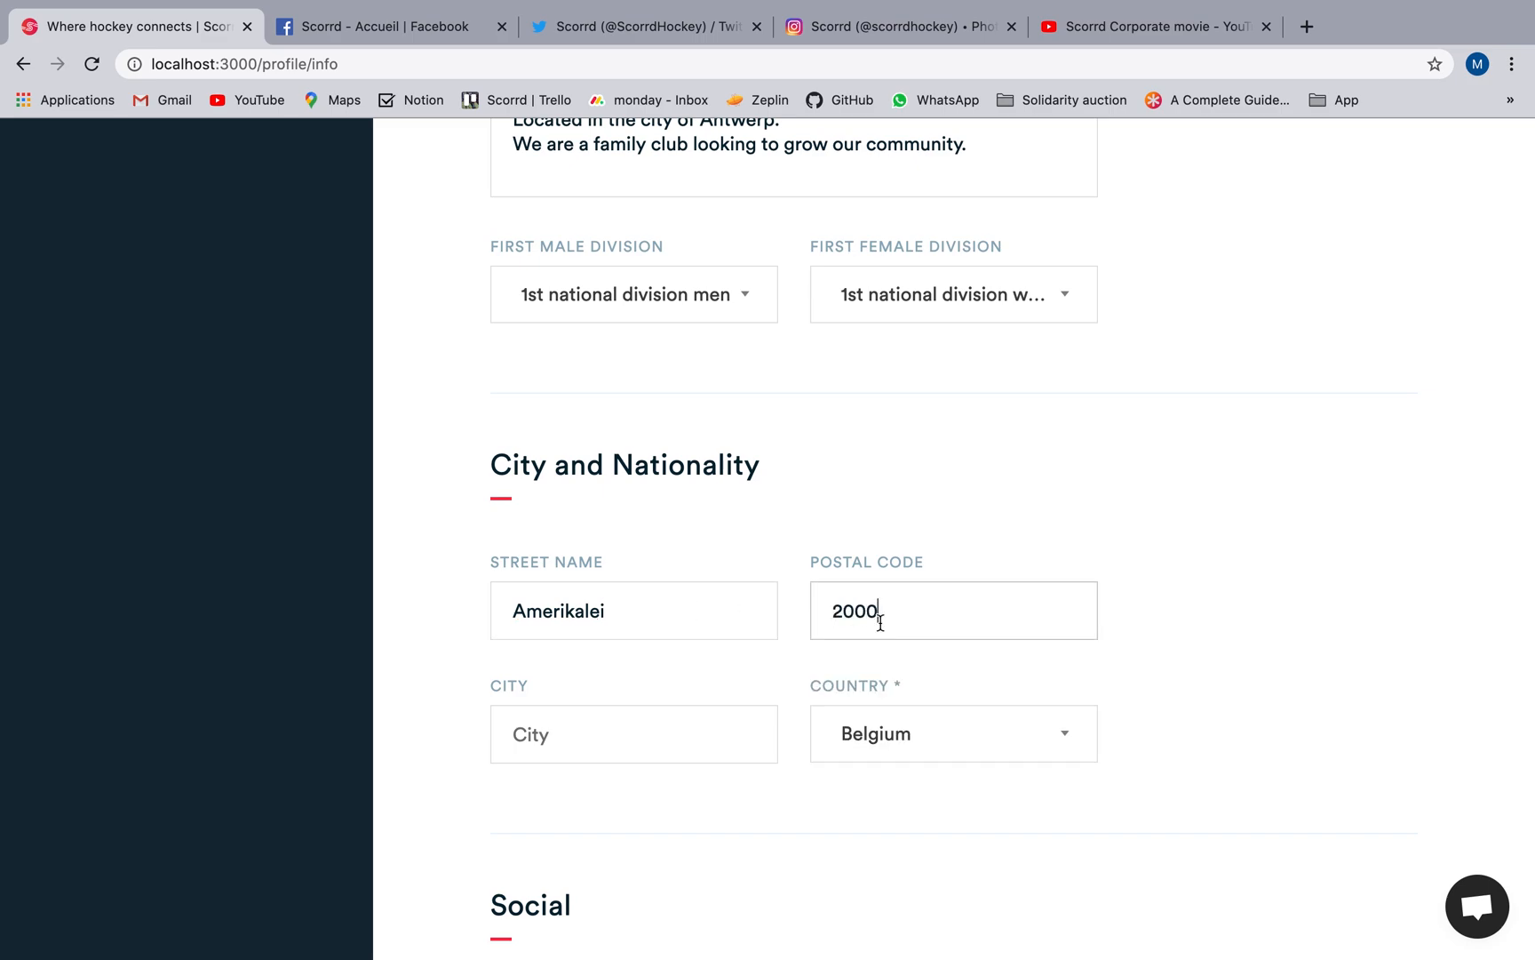
pyautogui.click(663, 727)
pyautogui.write('Antwerp')
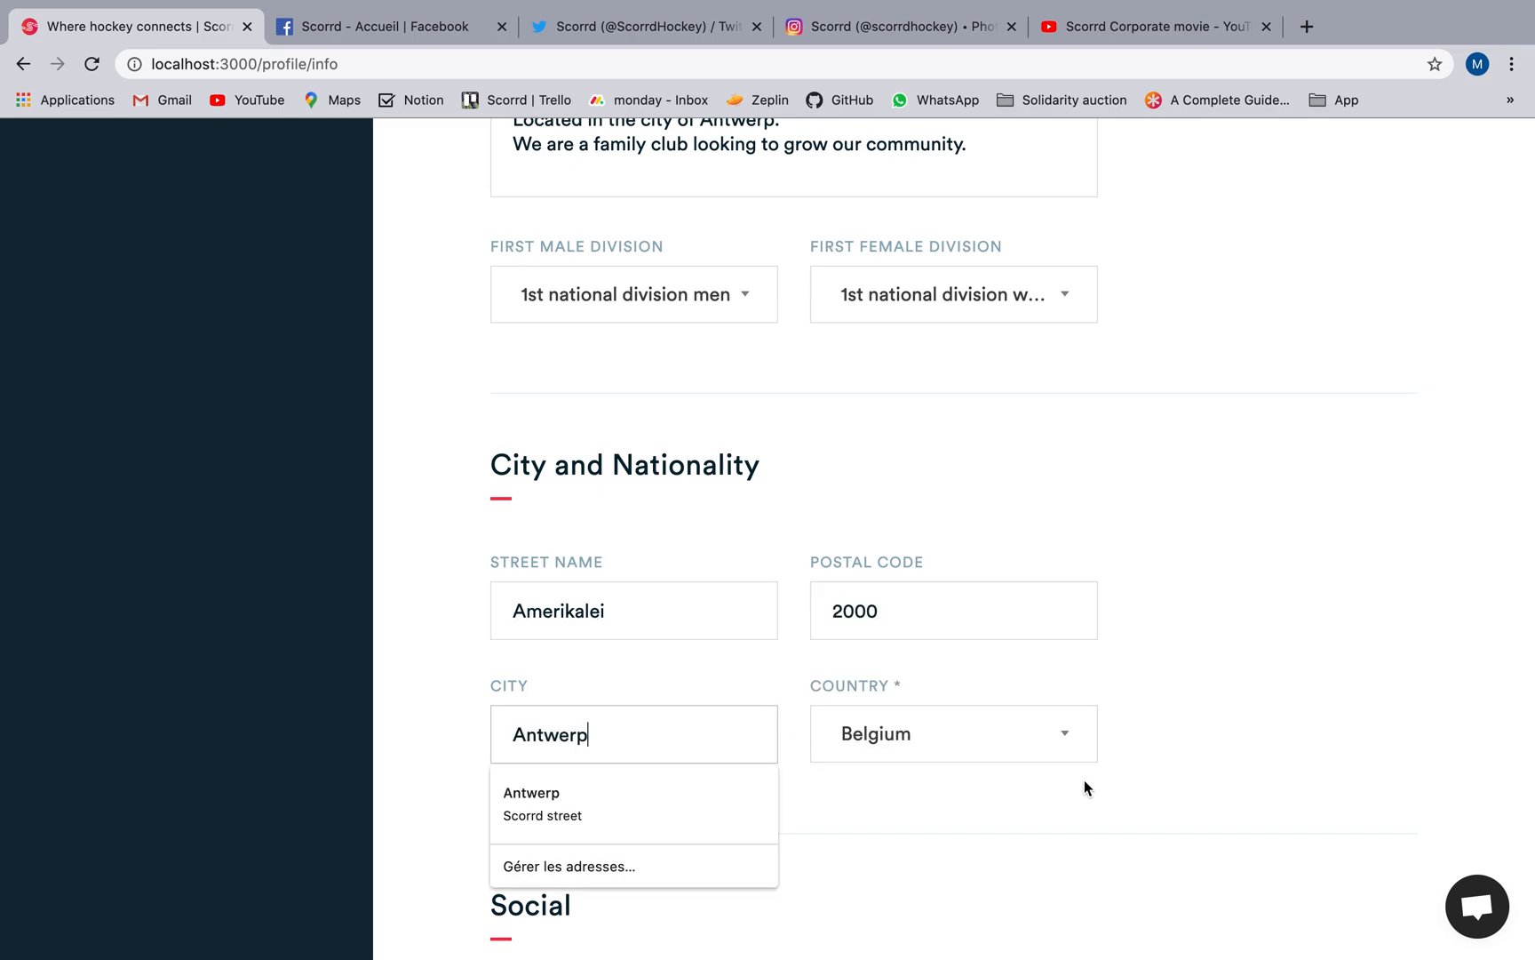
pyautogui.scroll(-10, 1084, 780)
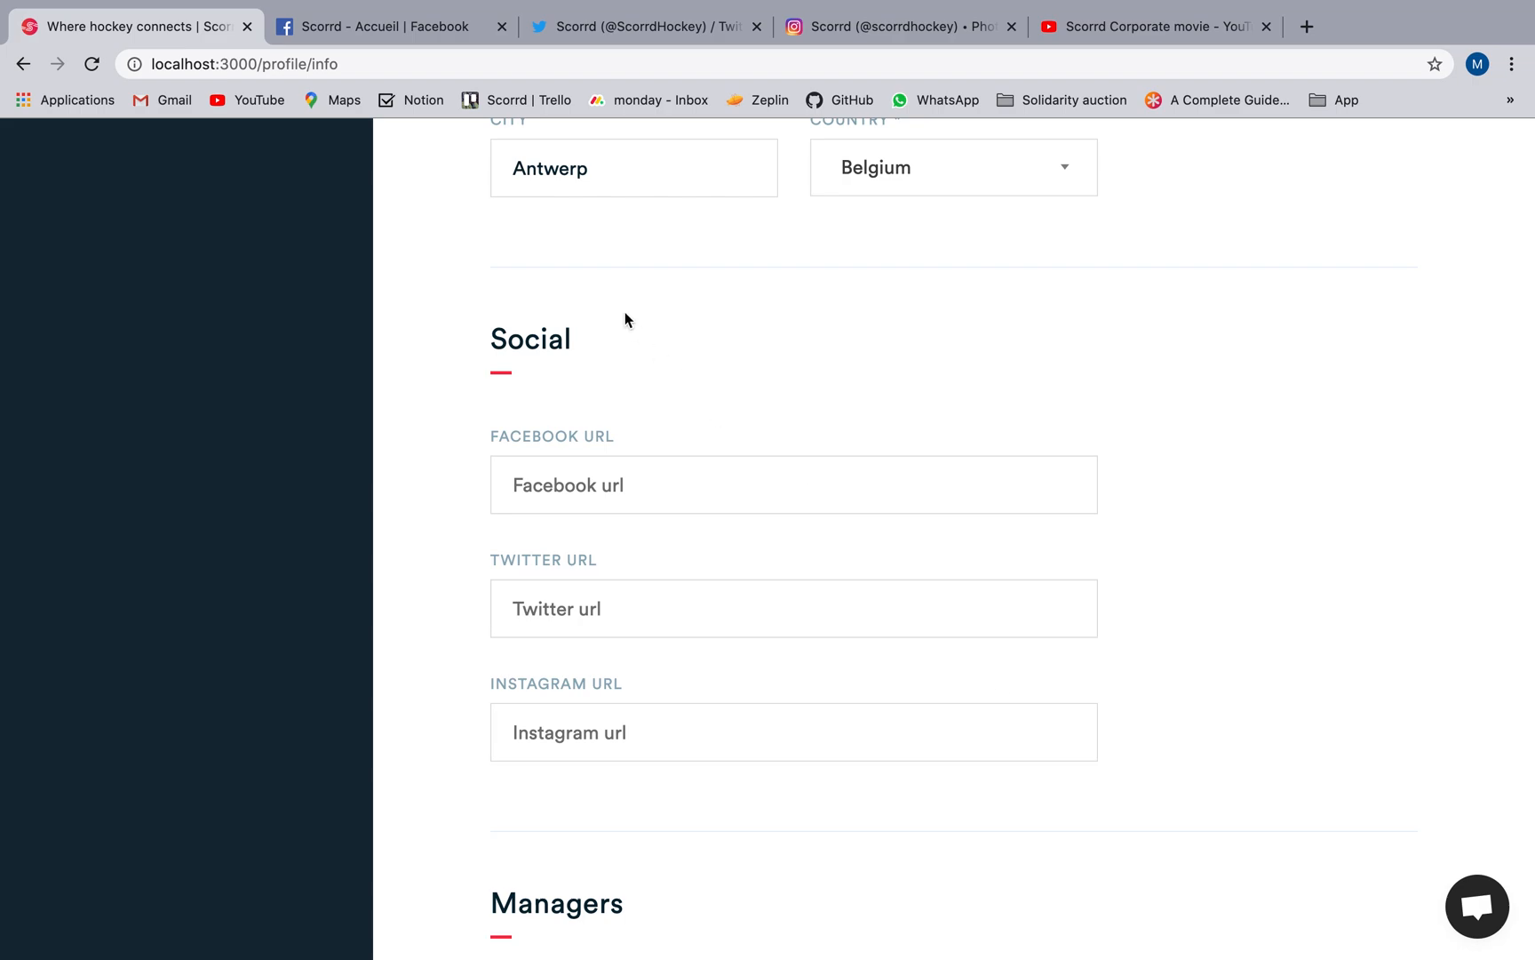
pyautogui.click(400, 26)
pyautogui.click(391, 64)
pyautogui.press('super+c')
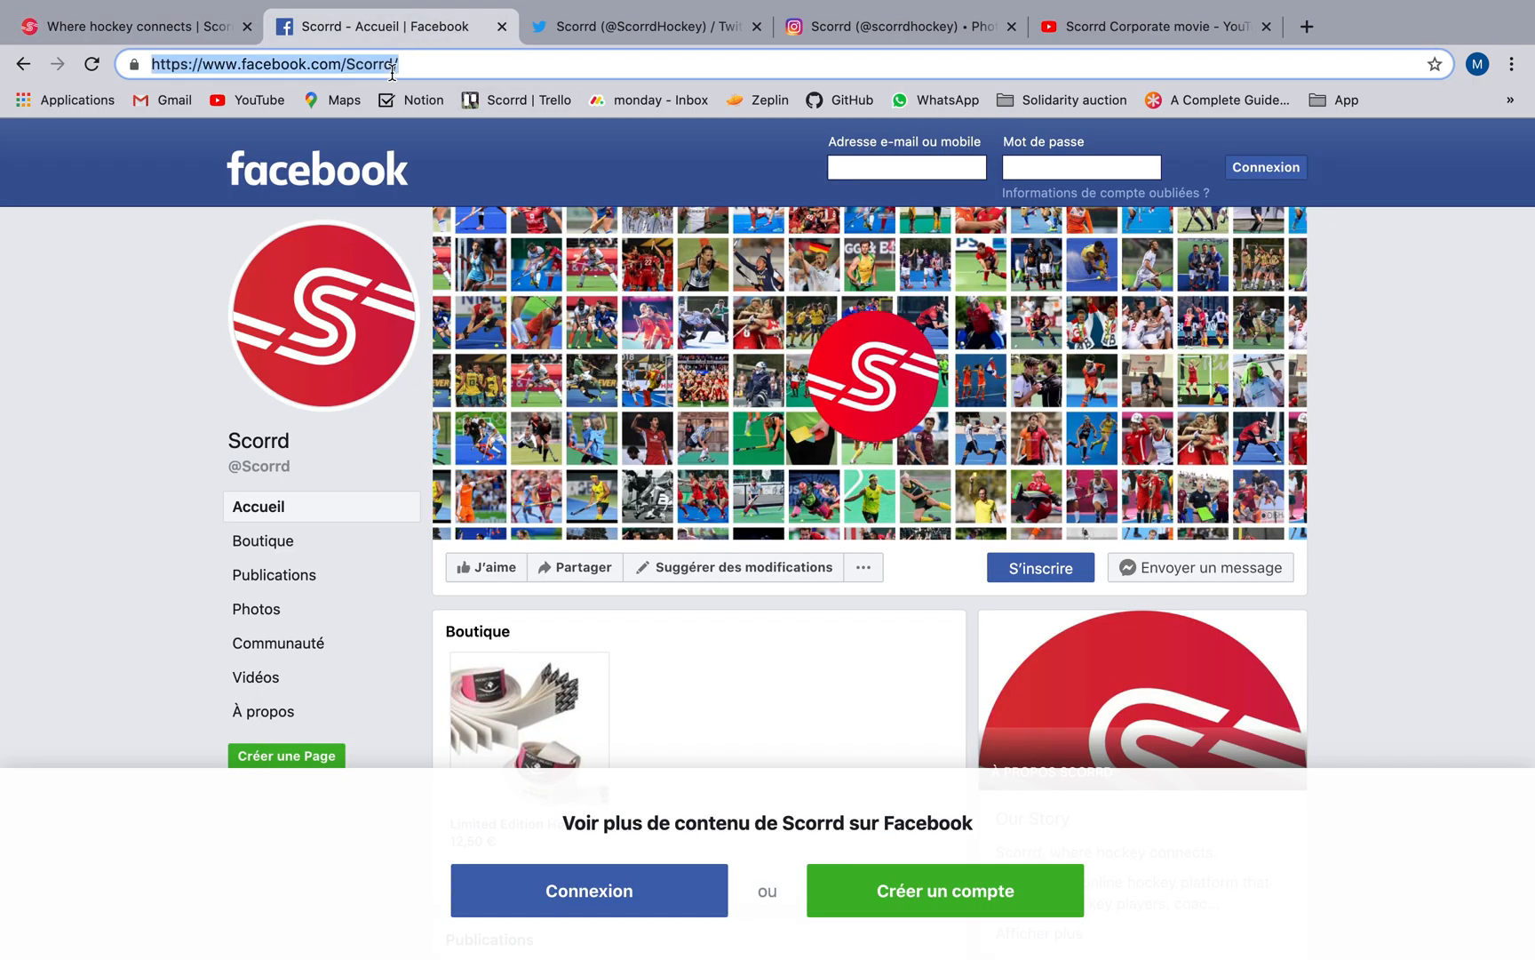
pyautogui.click(177, 27)
pyautogui.click(542, 427)
pyautogui.press('super+v')
# Copy the address of the ScorrdHockey Twitter page into the club's Twitter URL.
pyautogui.click(647, 25)
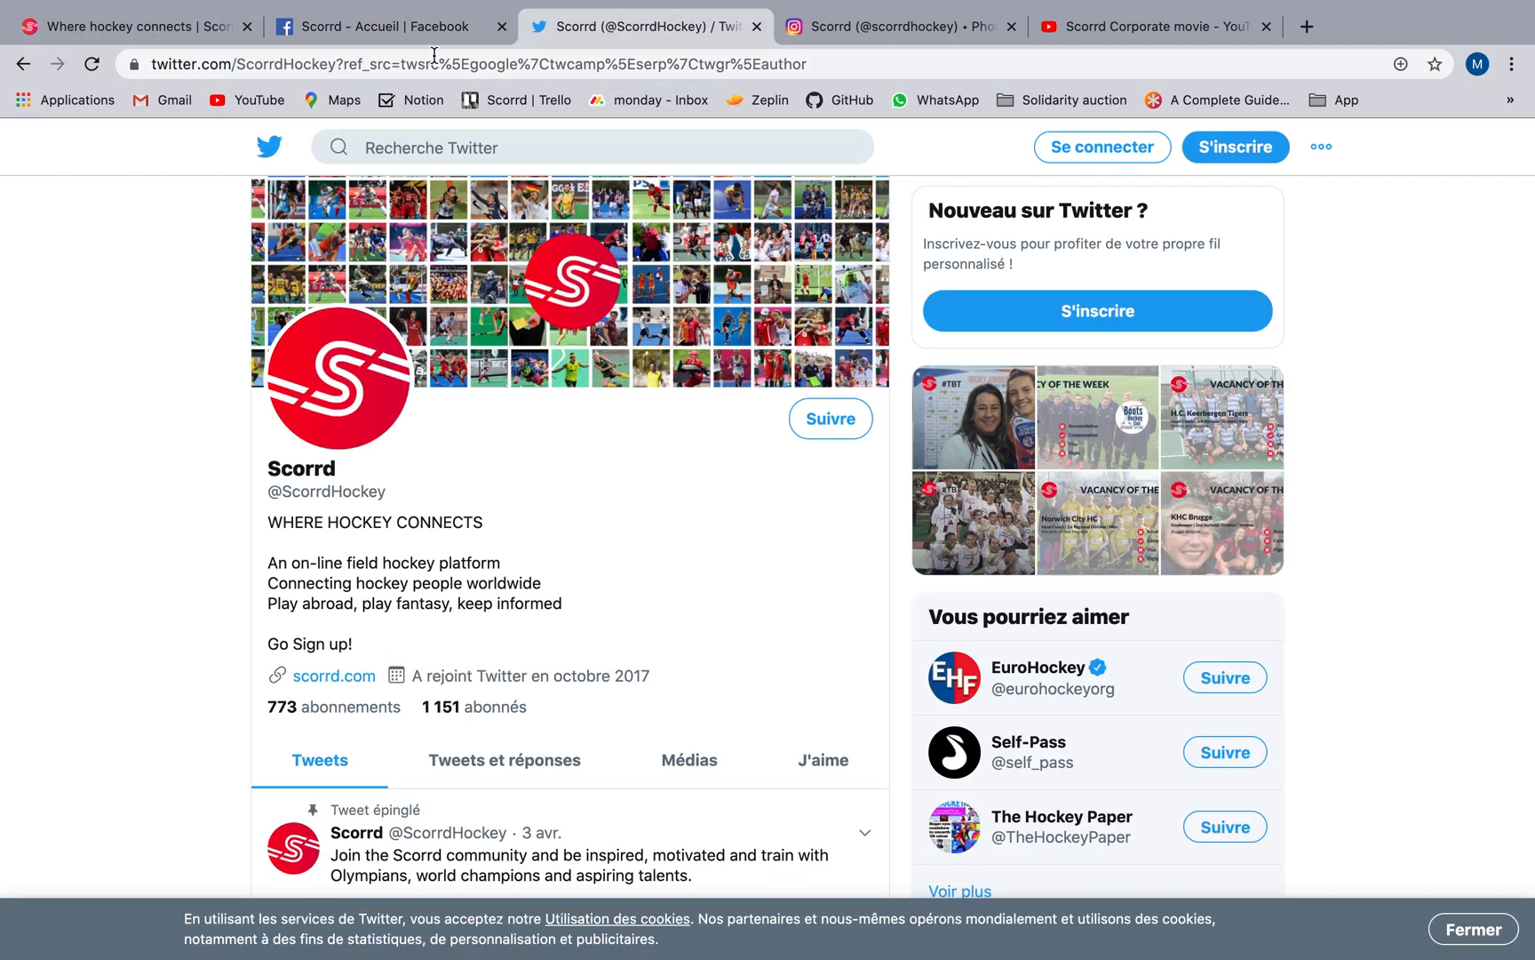
pyautogui.click(434, 58)
pyautogui.click(175, 27)
pyautogui.click(572, 608)
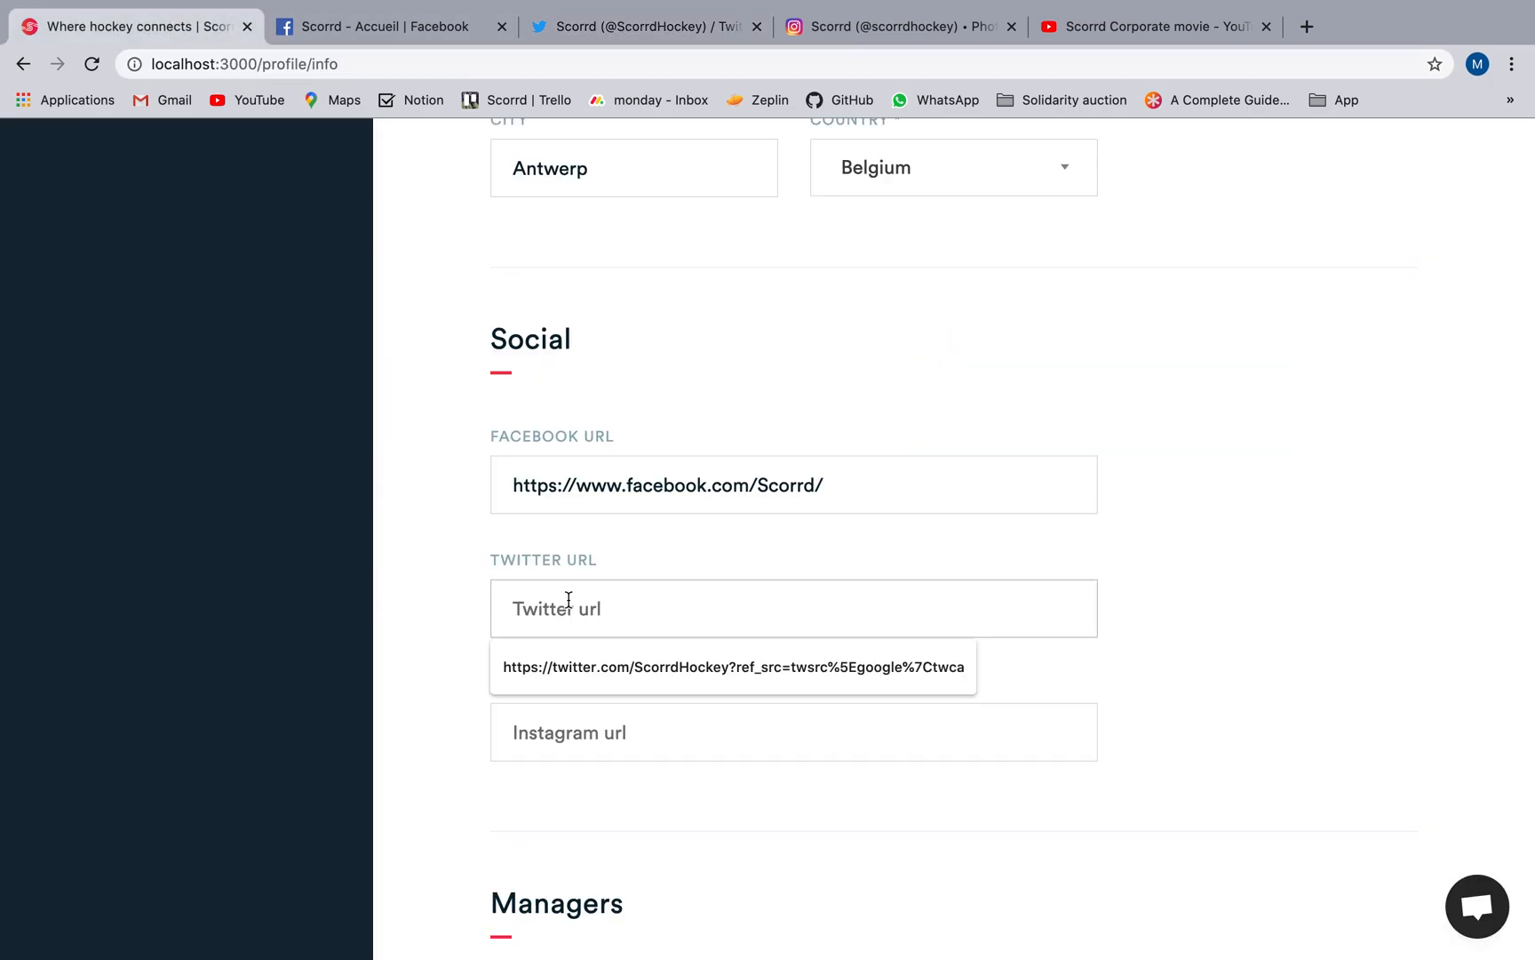
pyautogui.write('https://twitter.com/ScorrdHockey?ref_src=twsrc%5Egoogle%7Ctwcamp%5Eserp%7Ctwgr%5Eauthor')
pyautogui.click(897, 26)
pyautogui.click(411, 66)
pyautogui.moveTo(453, 64); pyautogui.dragTo(147, 64)
pyautogui.press('super+c')
pyautogui.click(152, 27)
pyautogui.click(612, 743)
pyautogui.press('super+v')
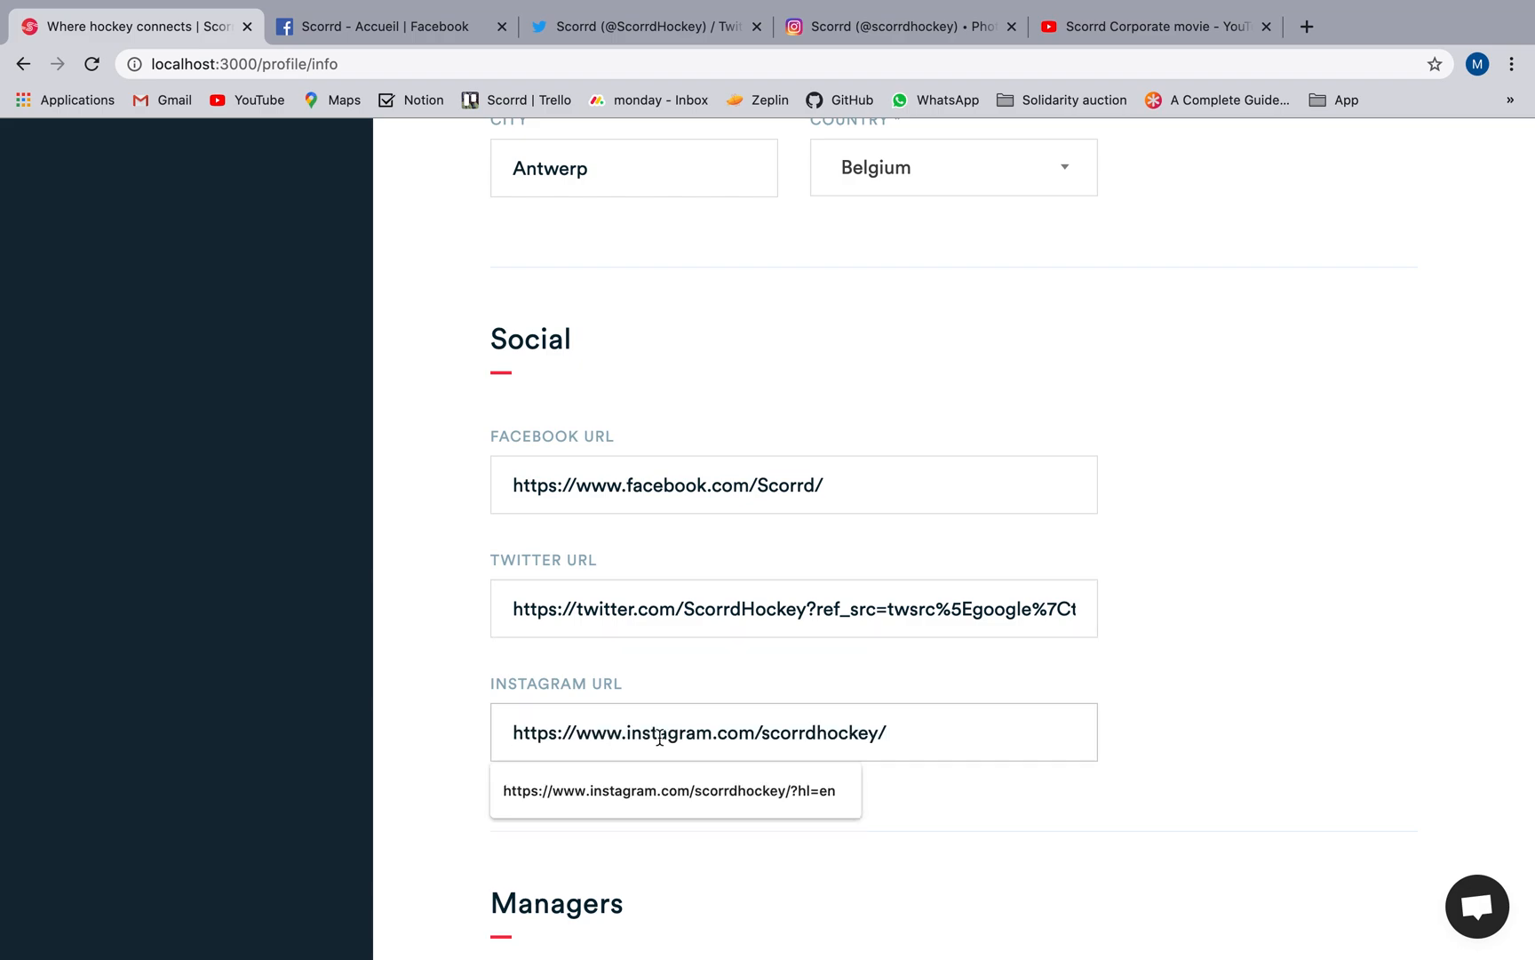
pyautogui.scroll(-5, 897, 812)
pyautogui.click(1360, 821)
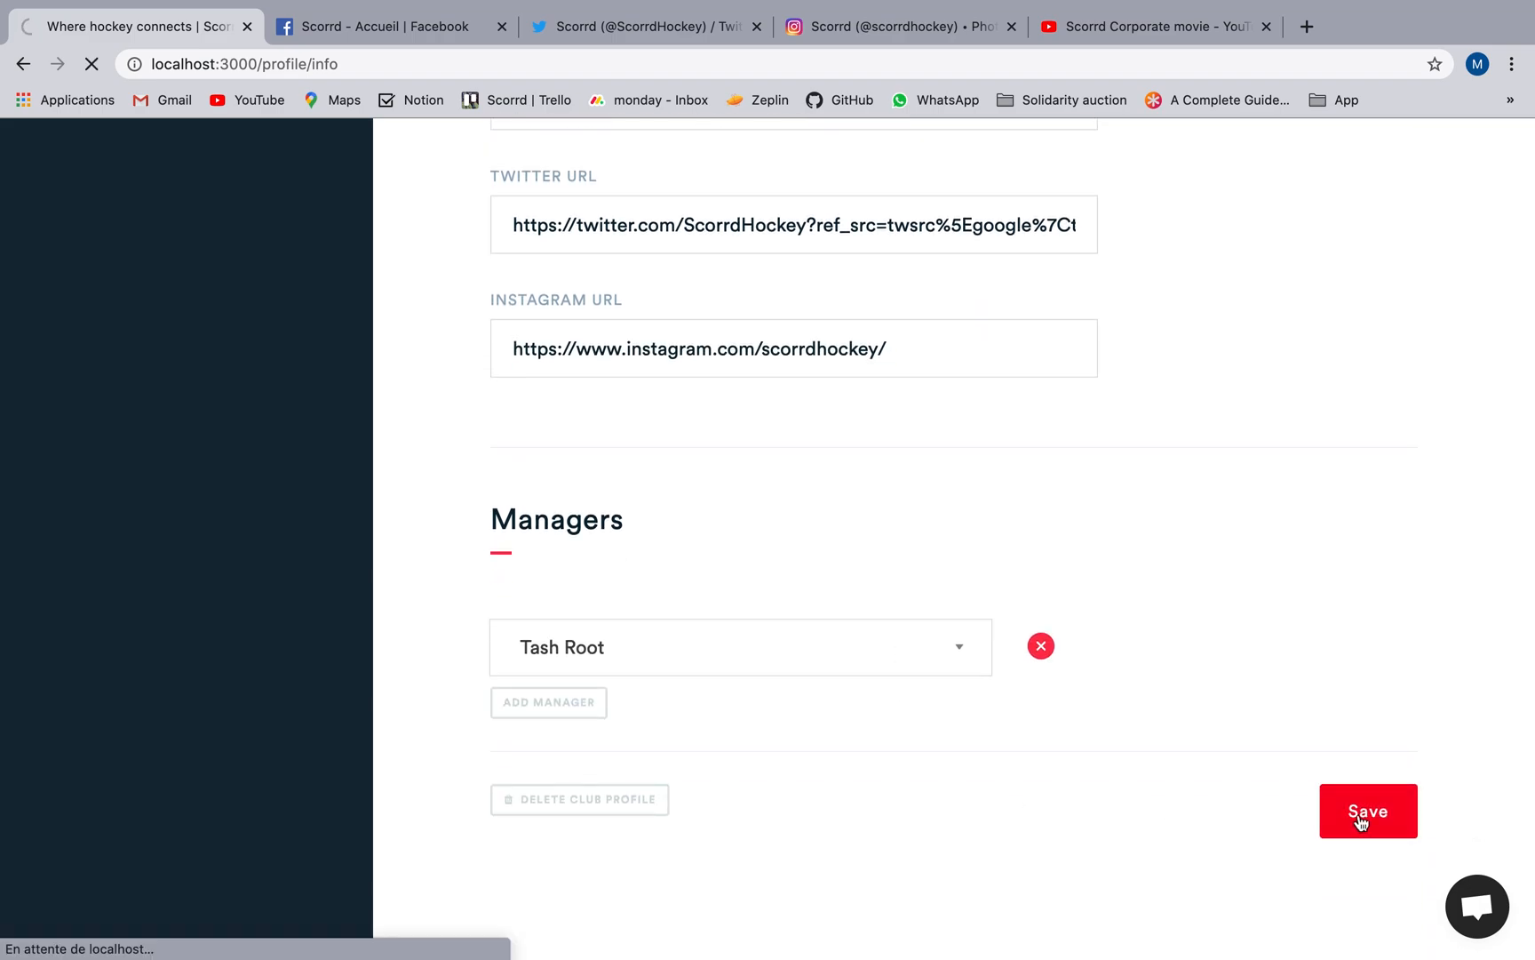
pyautogui.scroll(-2, 1062, 649)
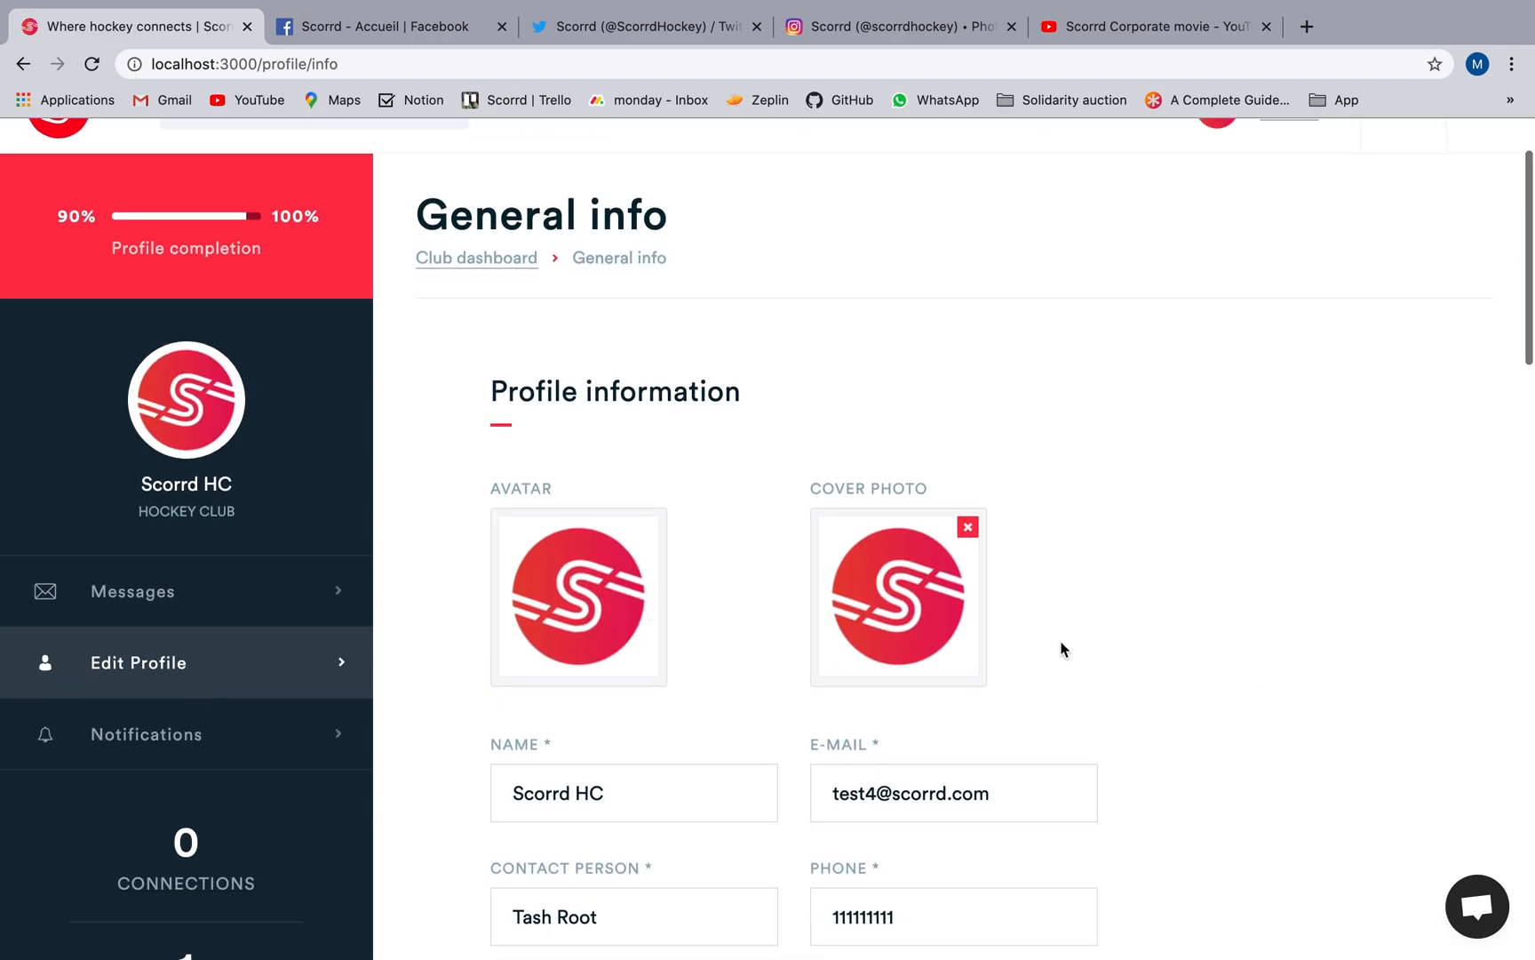
# View the add-reference form and its search field in the club's References section, and close it without adding anyone.
pyautogui.click(501, 172)
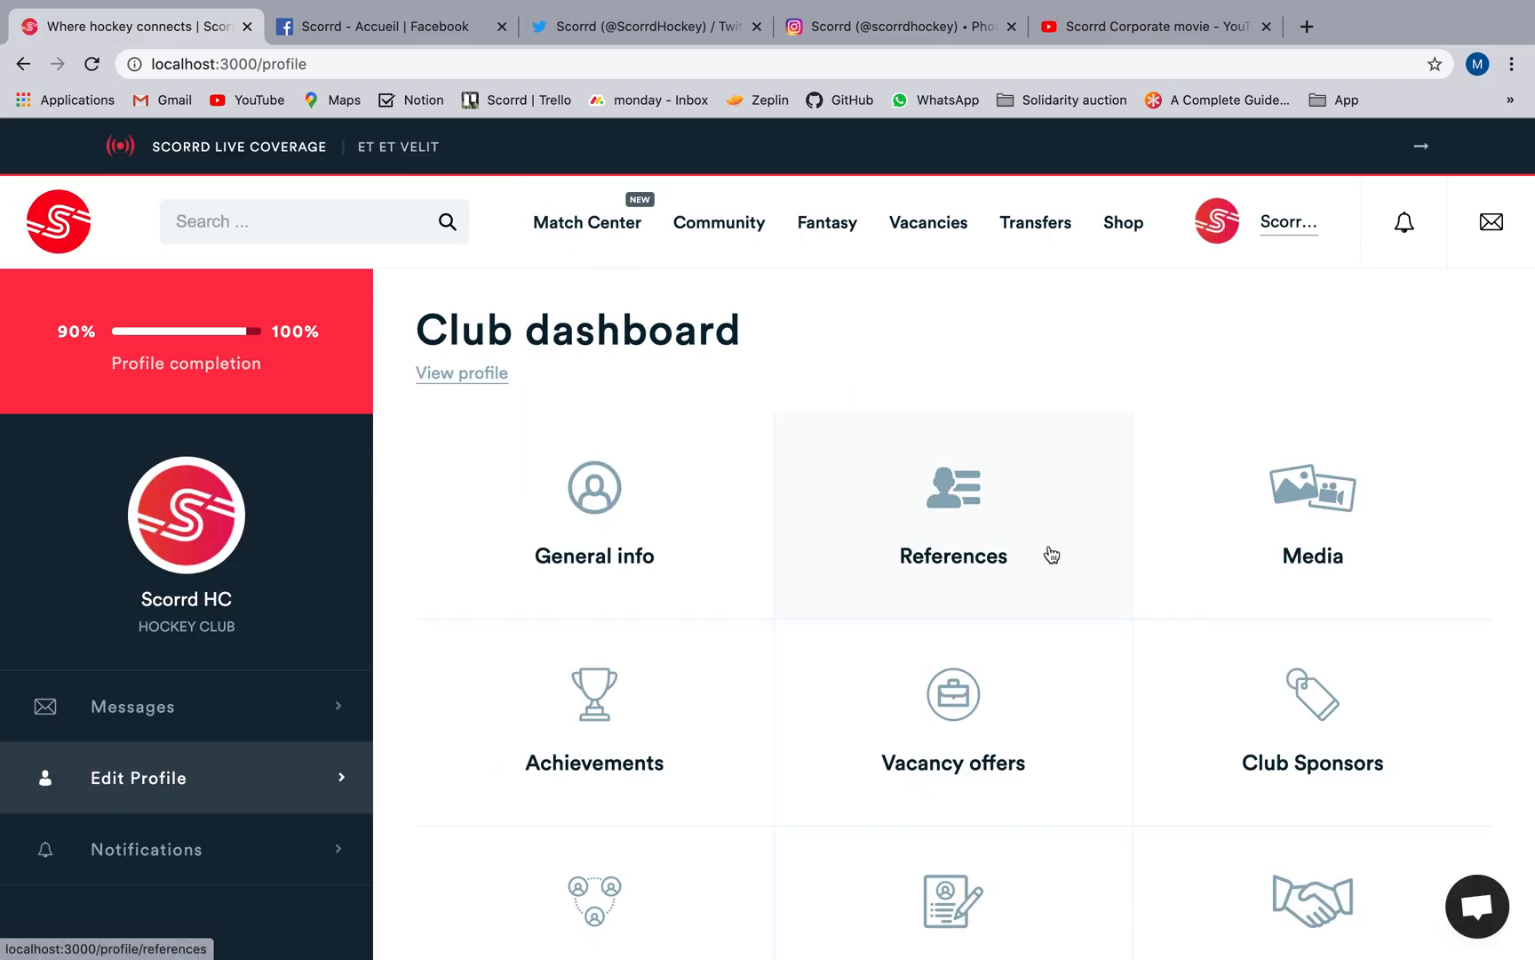
pyautogui.click(1052, 554)
pyautogui.click(998, 550)
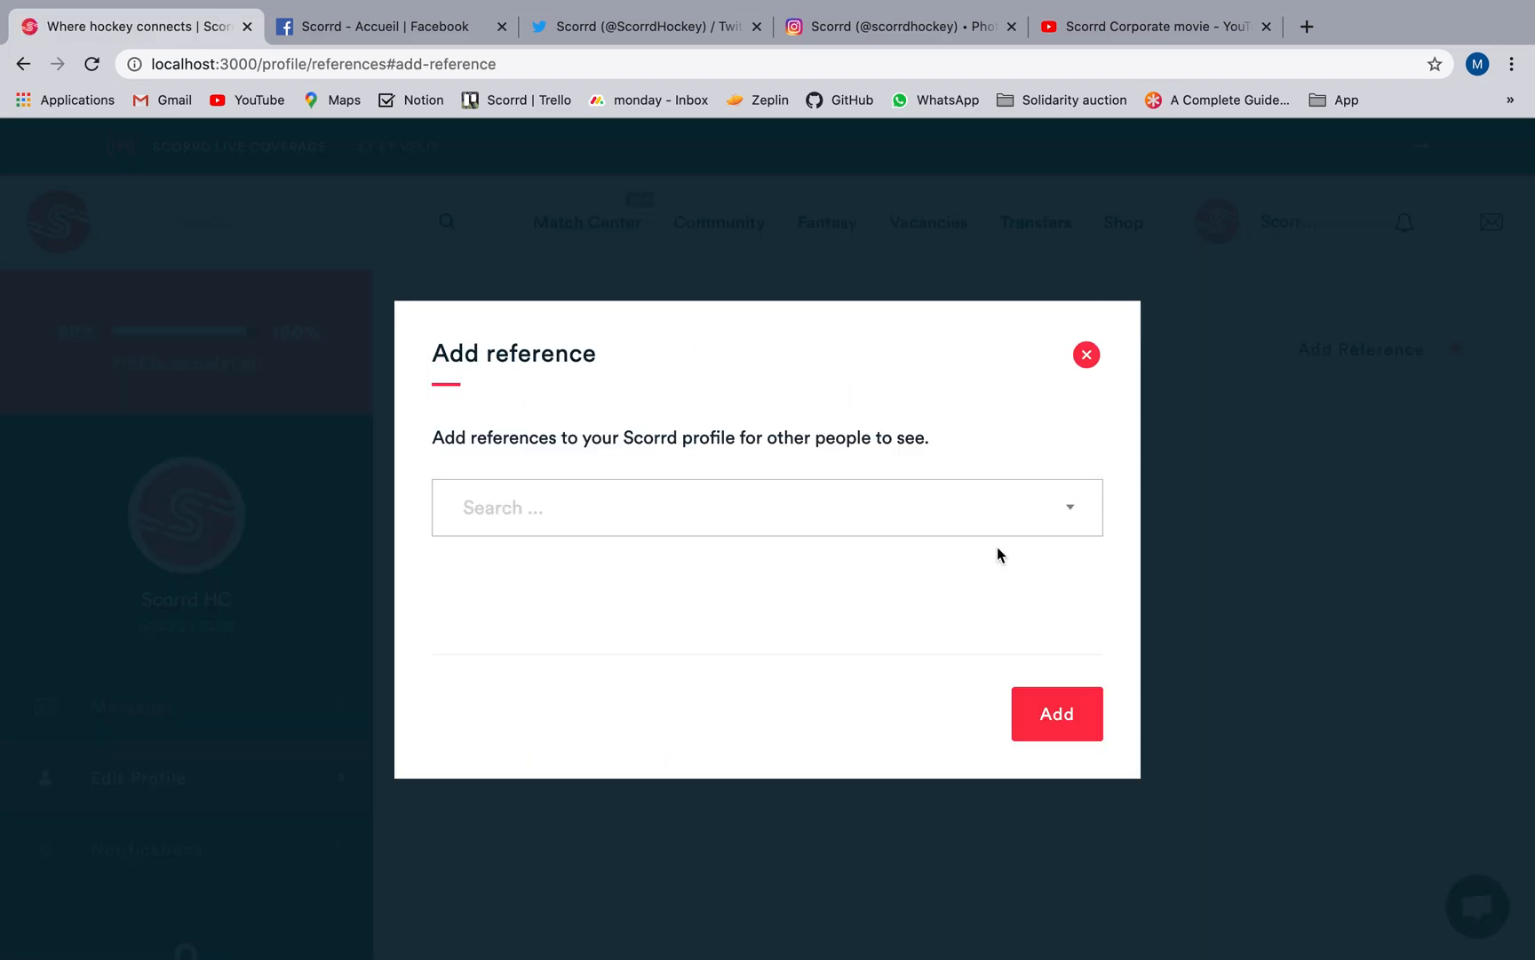
pyautogui.click(885, 507)
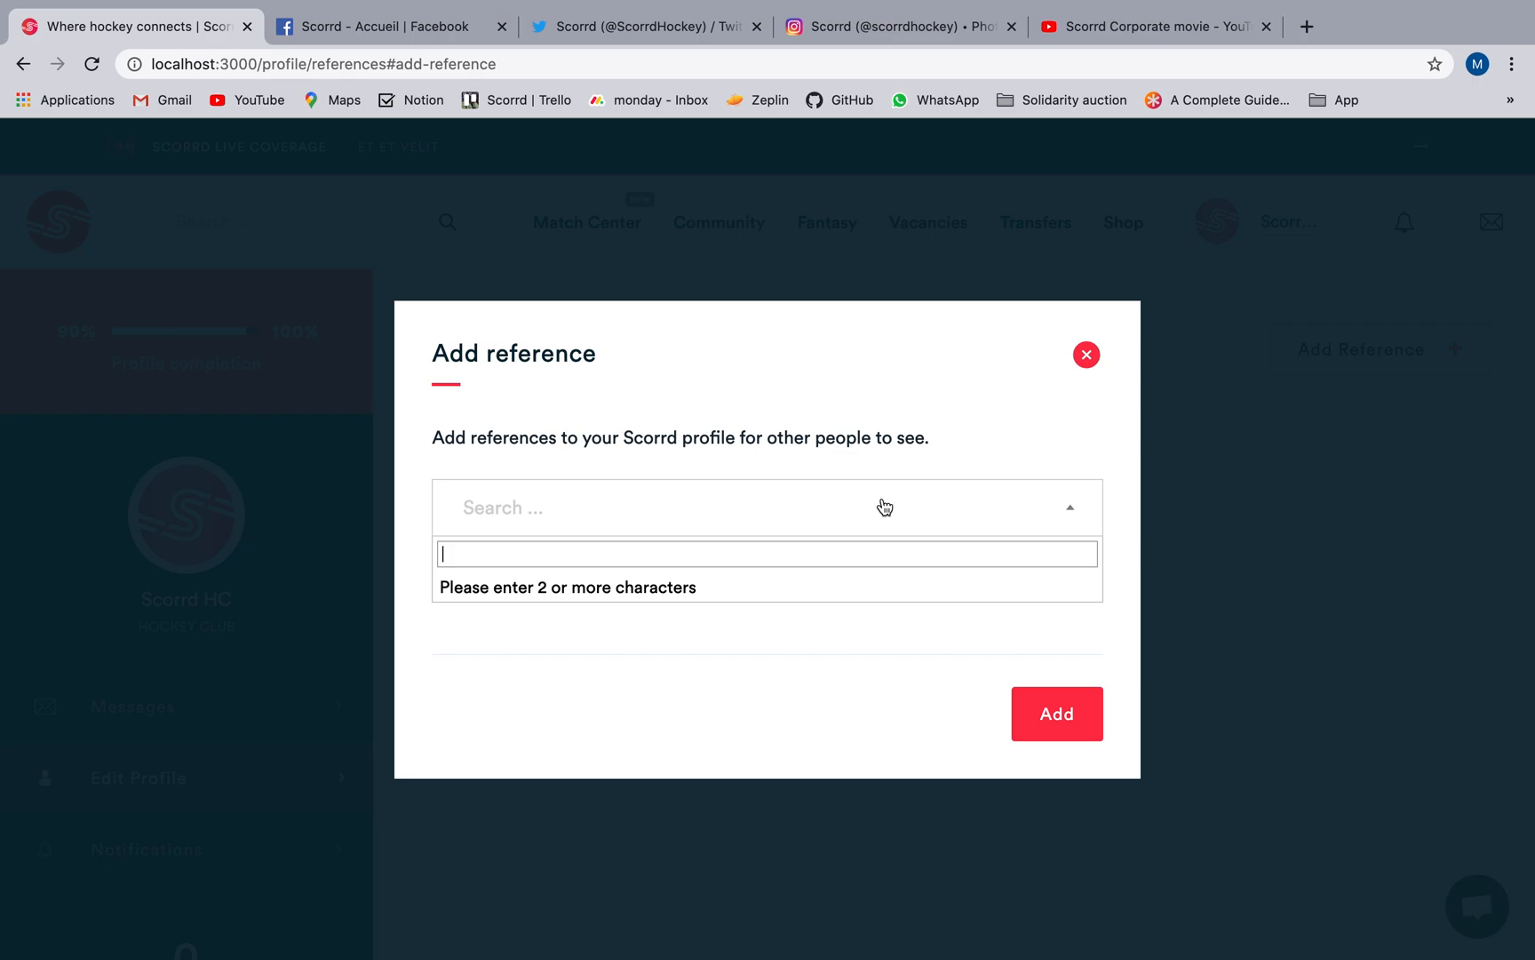
pyautogui.click(1086, 354)
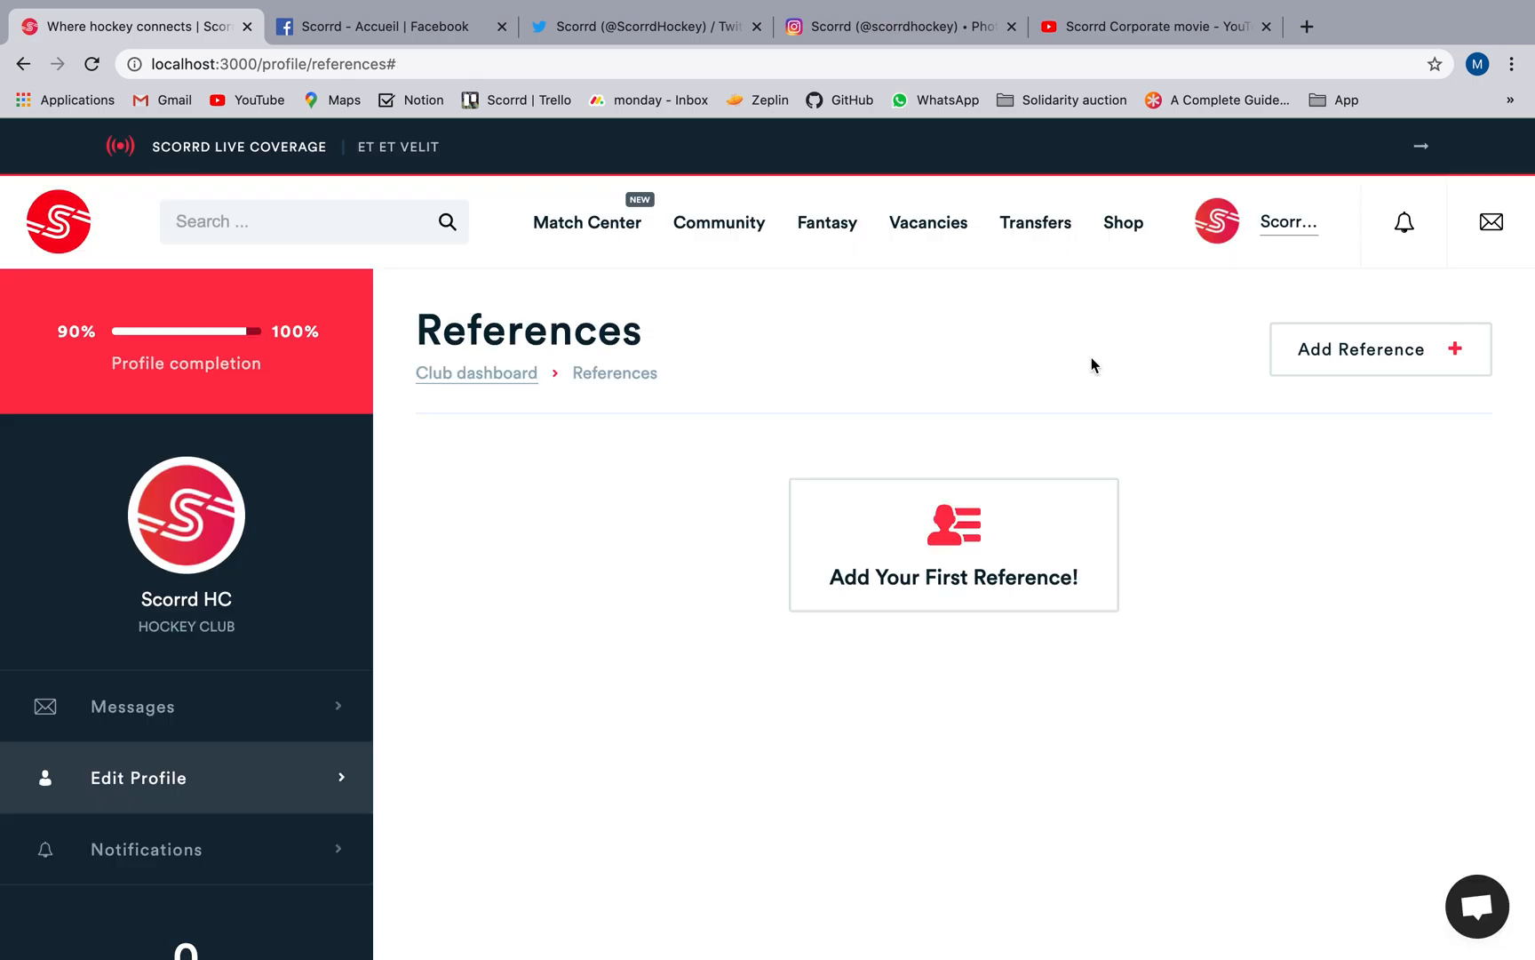
# Start a new video in the club's Media section and paste in the YouTube URL of the Scorrd Corporate movie.
pyautogui.click(505, 384)
pyautogui.click(1248, 526)
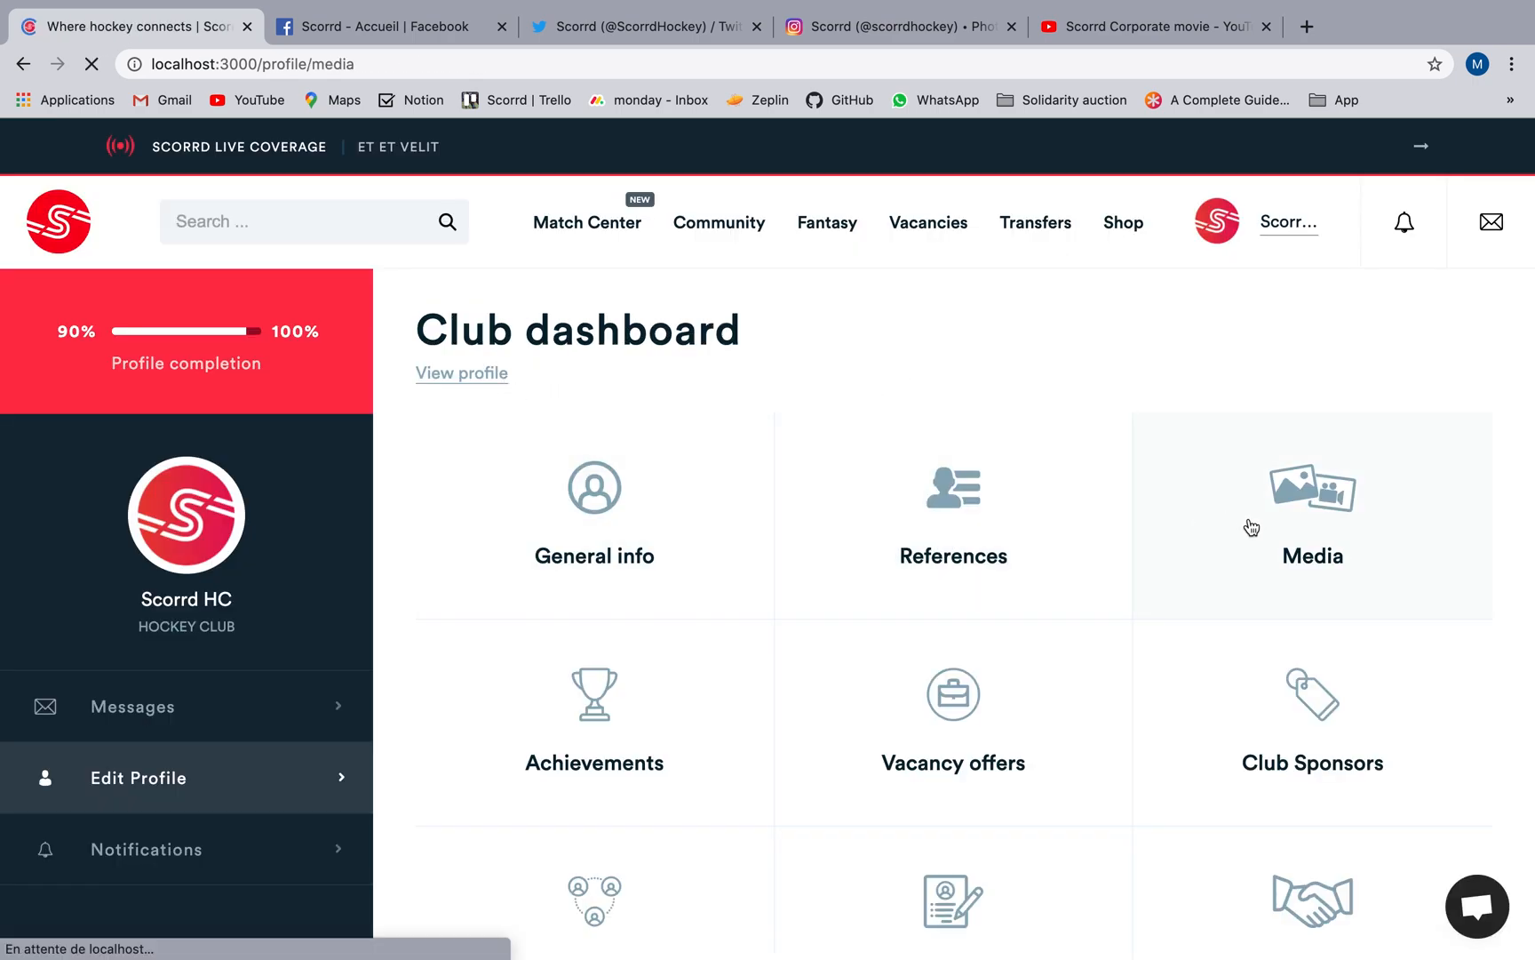
pyautogui.scroll(-2, 893, 628)
pyautogui.click(637, 554)
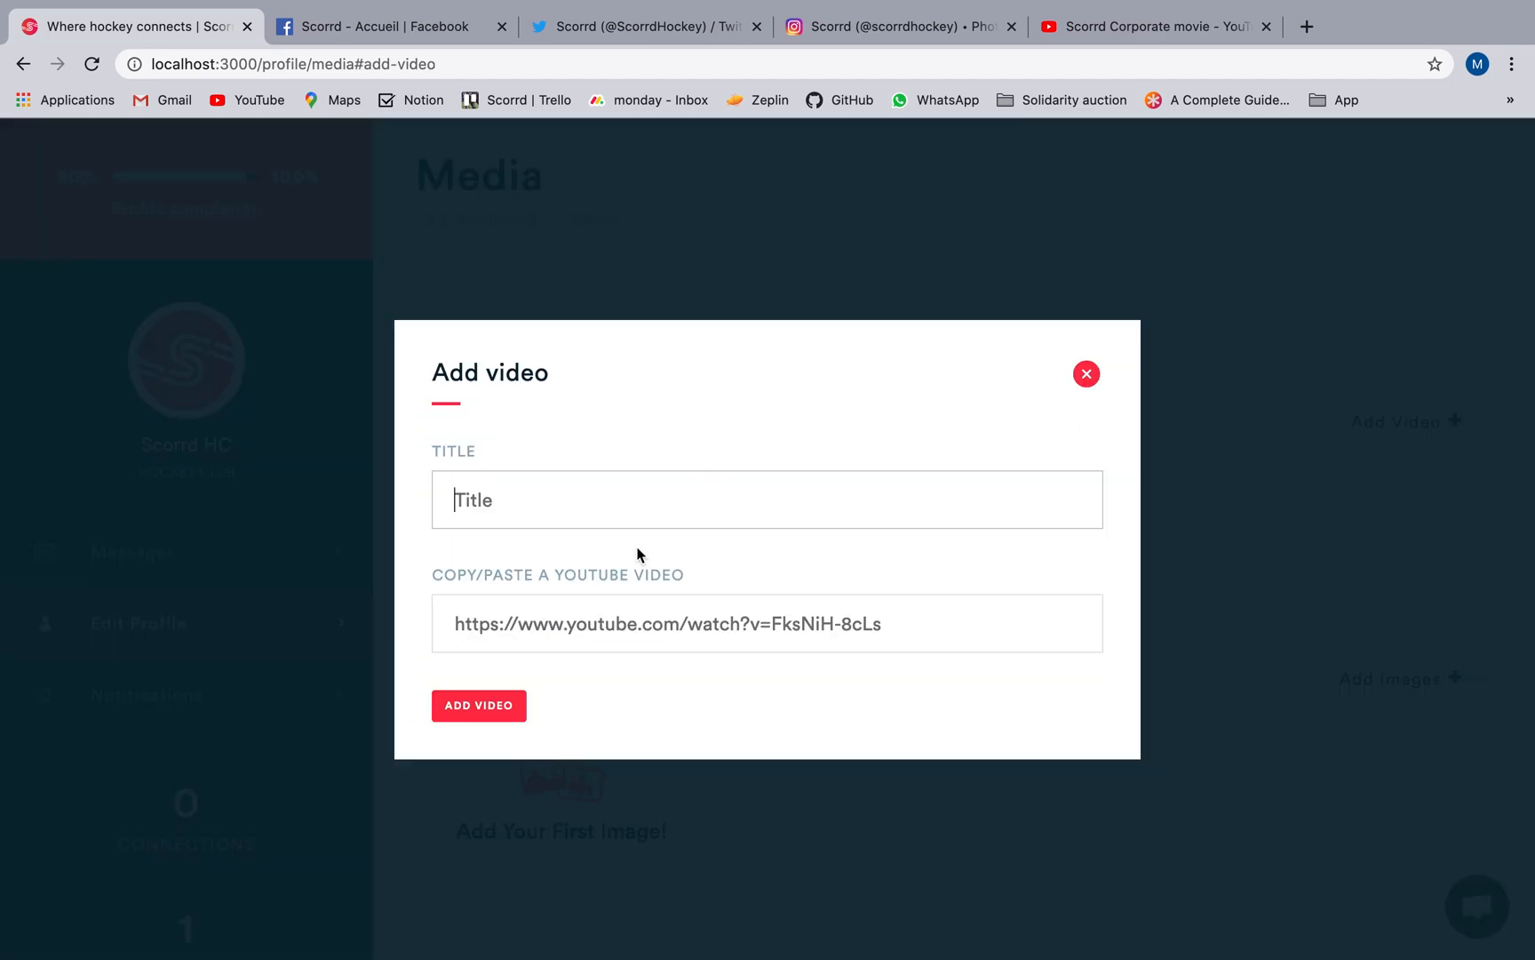
pyautogui.click(1077, 30)
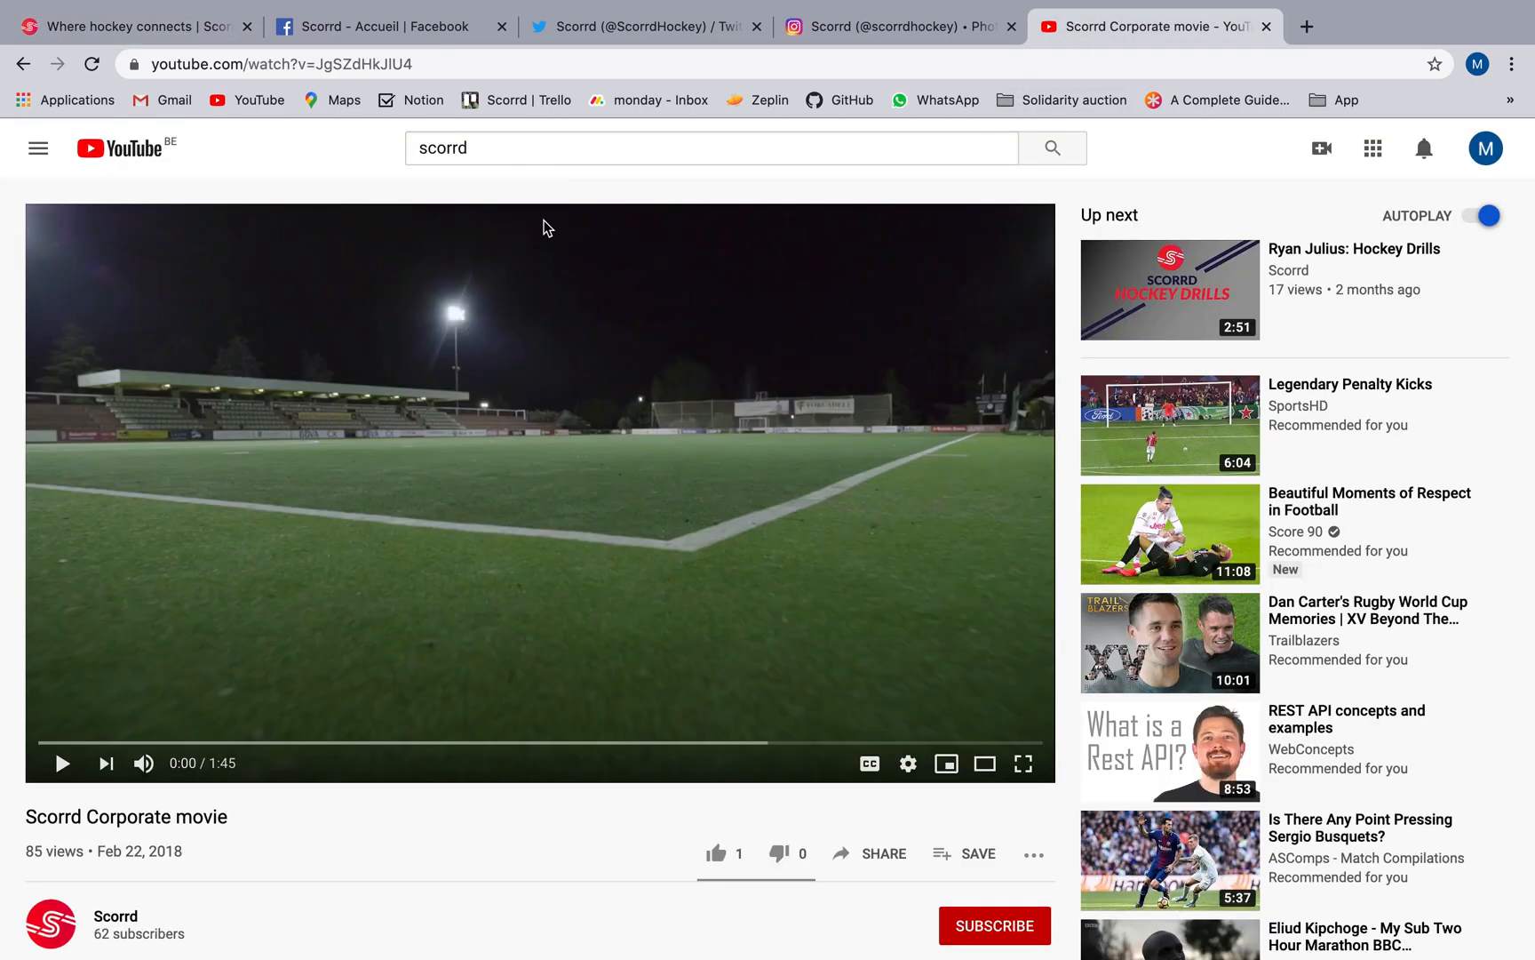
pyautogui.click(436, 64)
pyautogui.hotkey('ctrl', 'c')
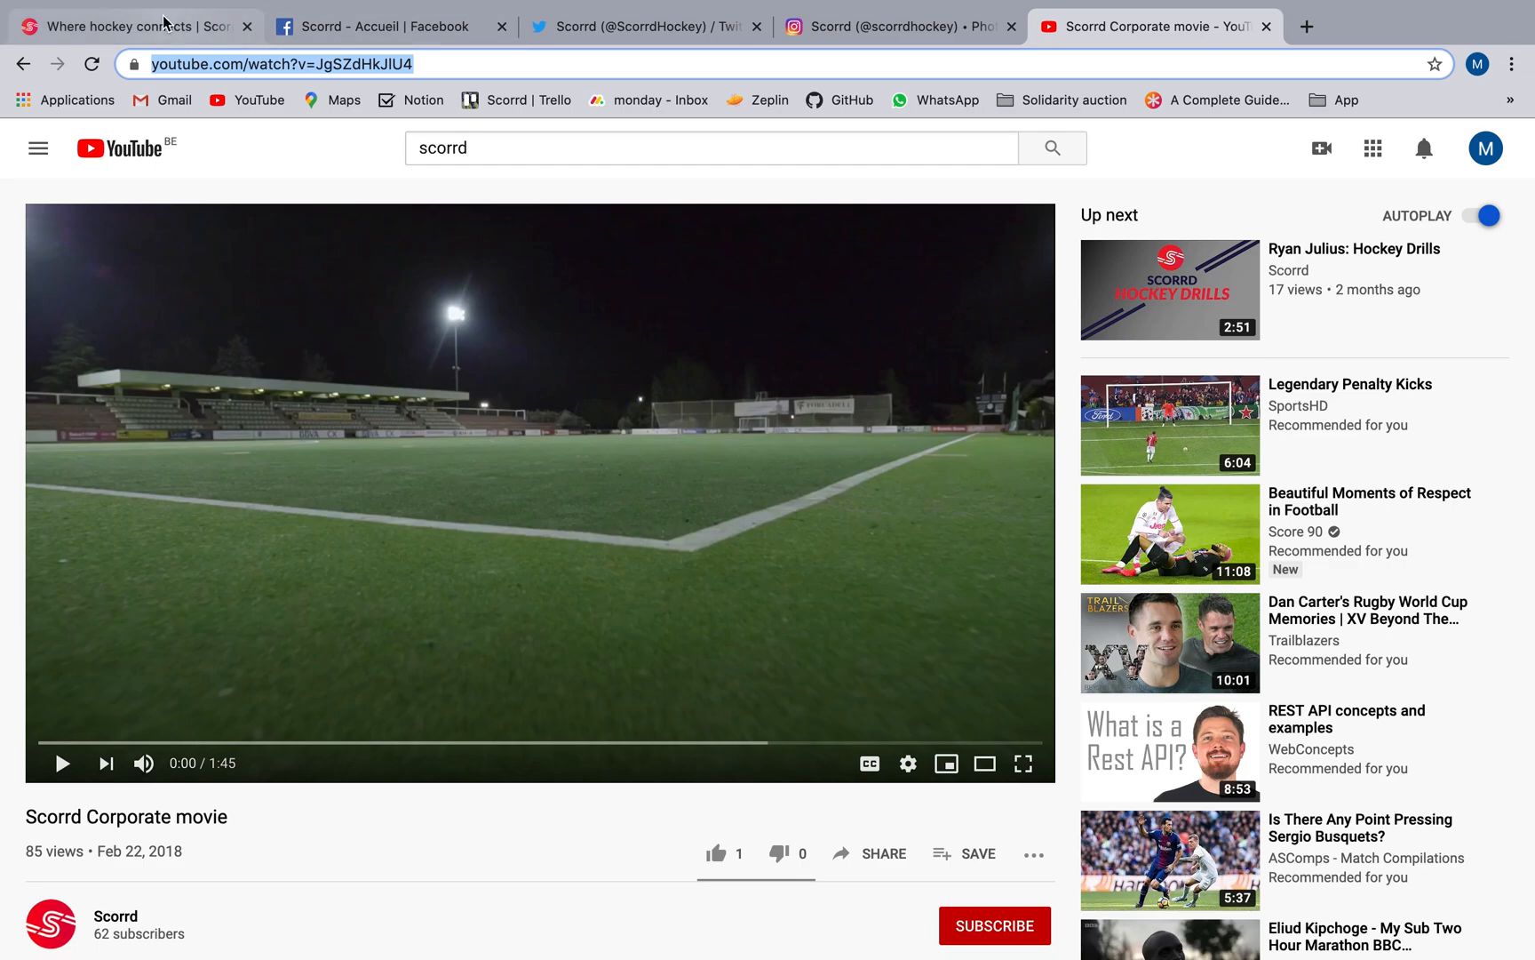
pyautogui.click(133, 27)
pyautogui.click(543, 622)
pyautogui.hotkey('ctrl', 'v')
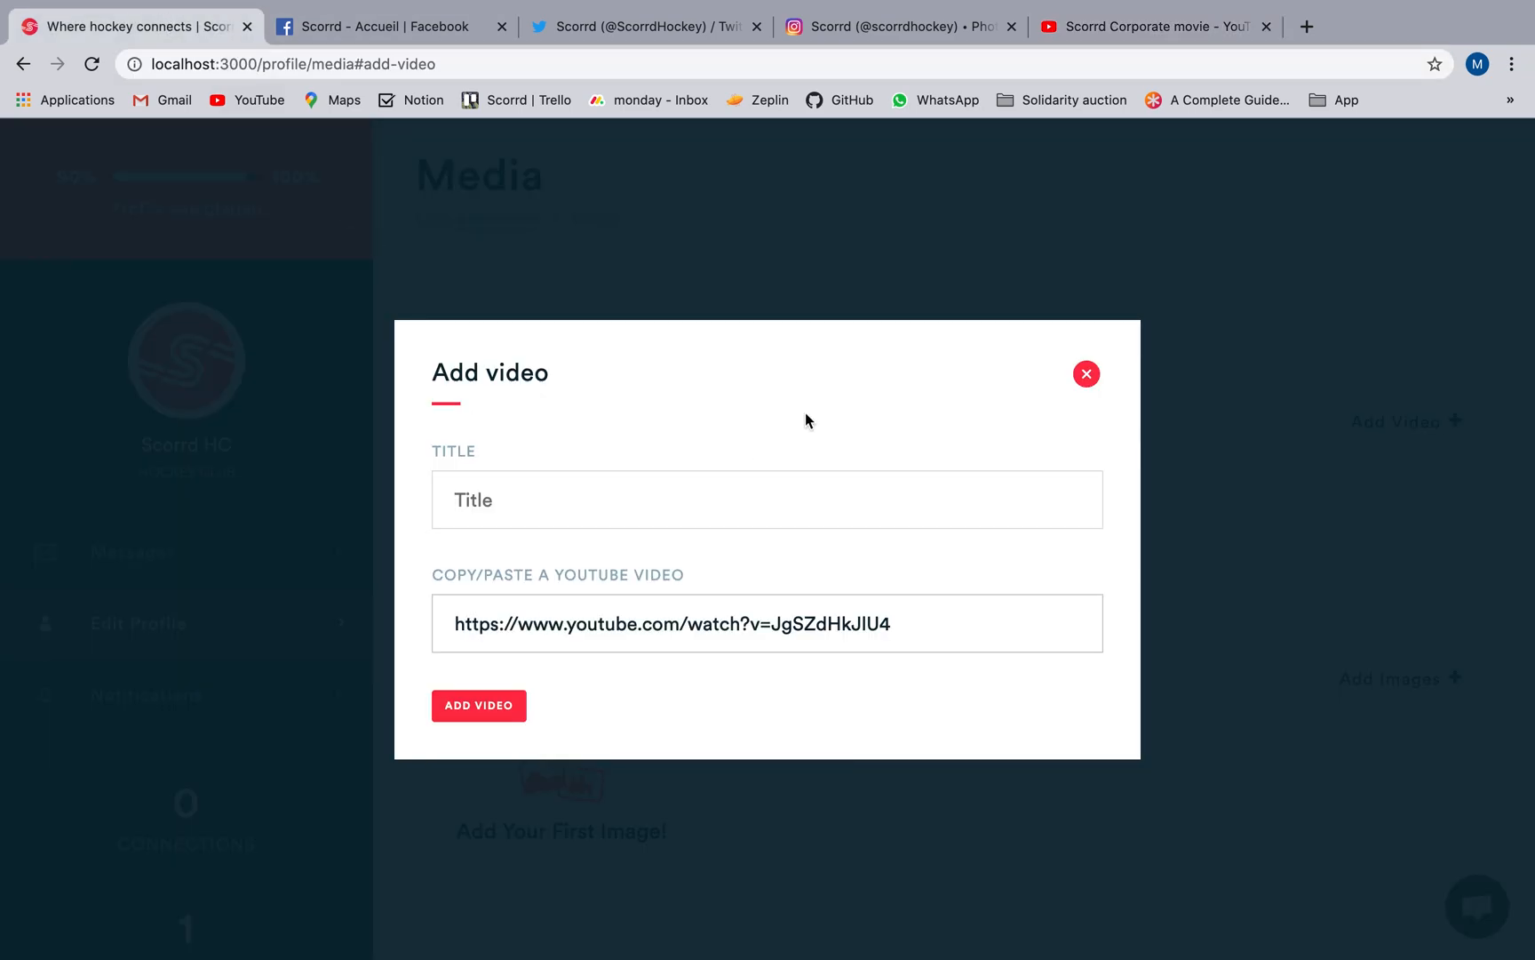
# Copy the title "Scorrd Corporate movie" from YouTube as the video's title and add the video to the club's media.
pyautogui.click(1086, 28)
pyautogui.moveTo(233, 819); pyautogui.dragTo(28, 815)
pyautogui.hotkey('ctrl', 'c')
pyautogui.click(133, 27)
pyautogui.click(473, 497)
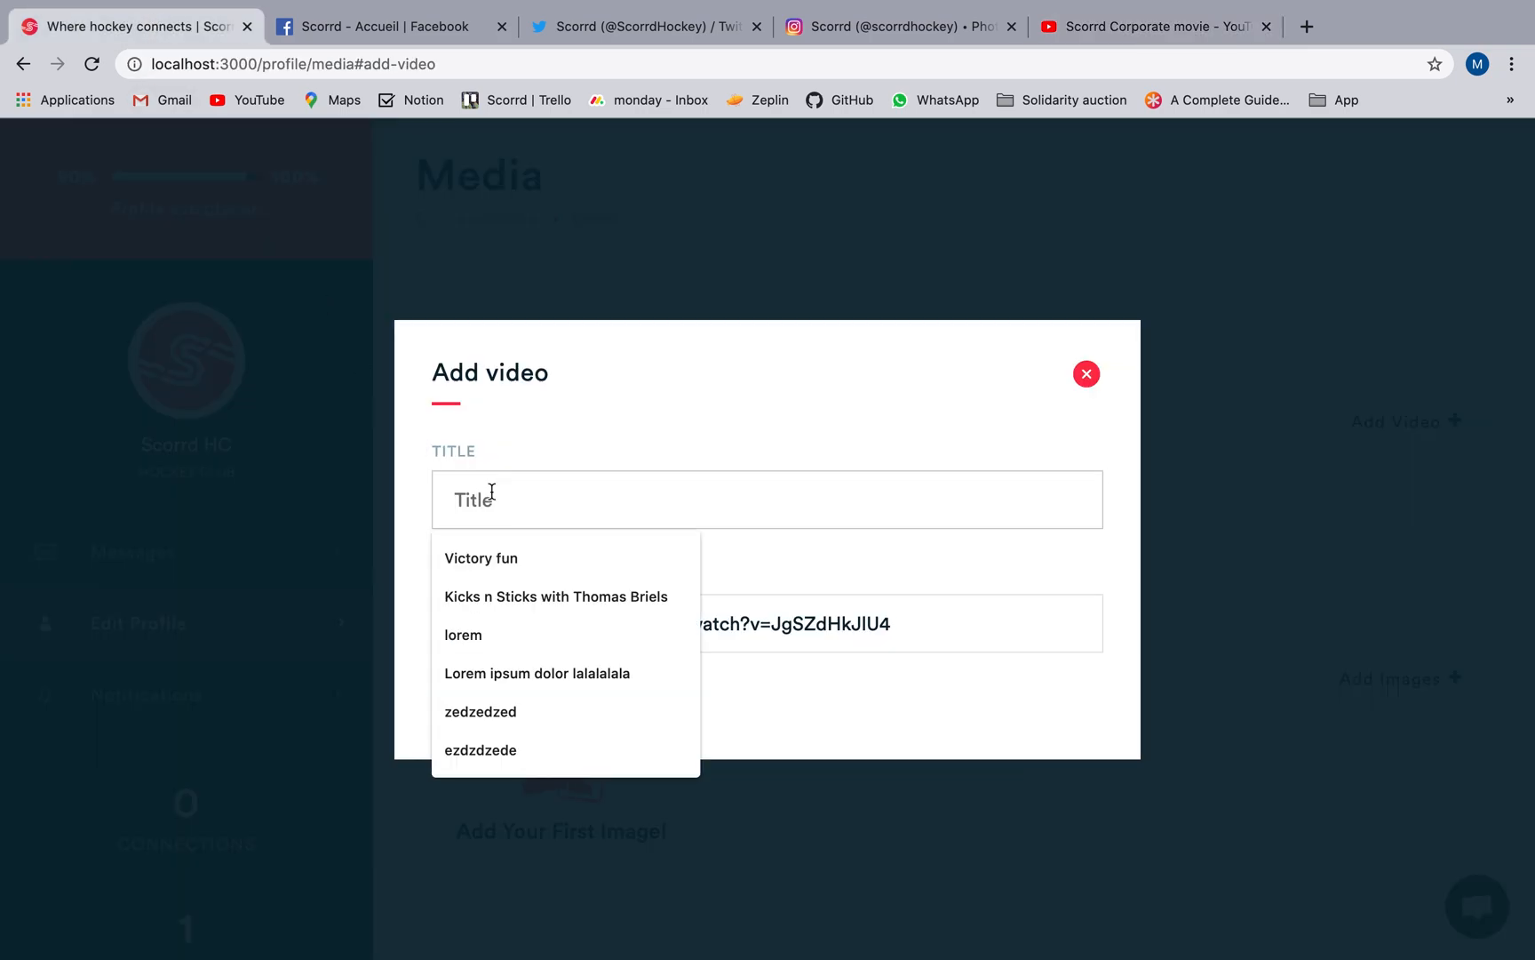
pyautogui.hotkey('ctrl', 'v')
pyautogui.click(490, 708)
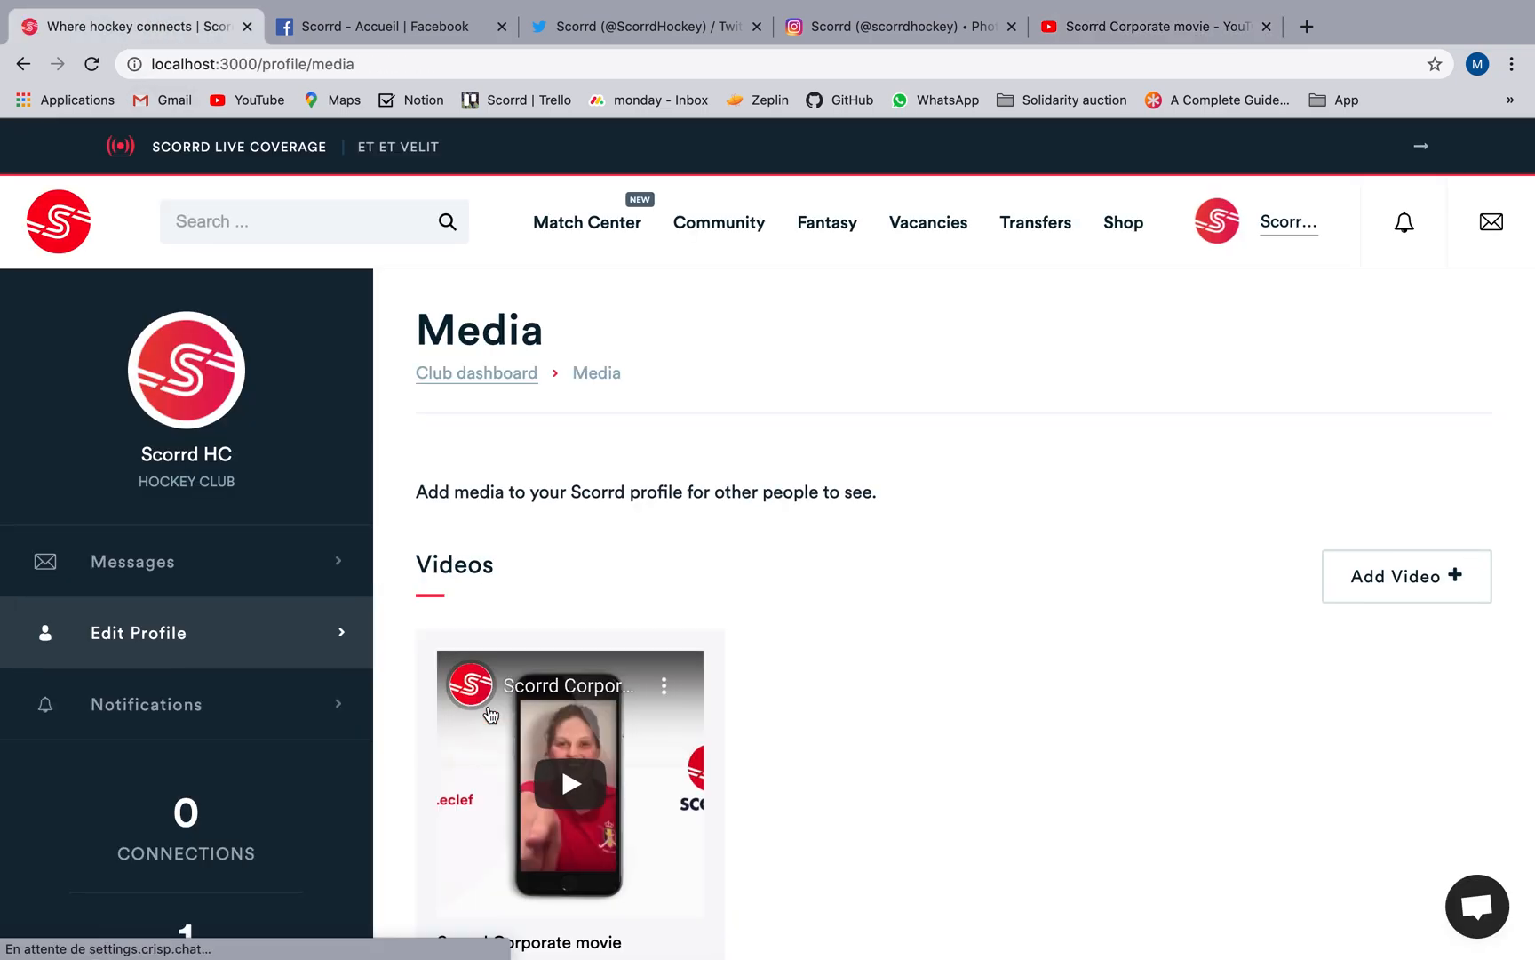
pyautogui.scroll(-5, 931, 766)
pyautogui.scroll(5, 689, 730)
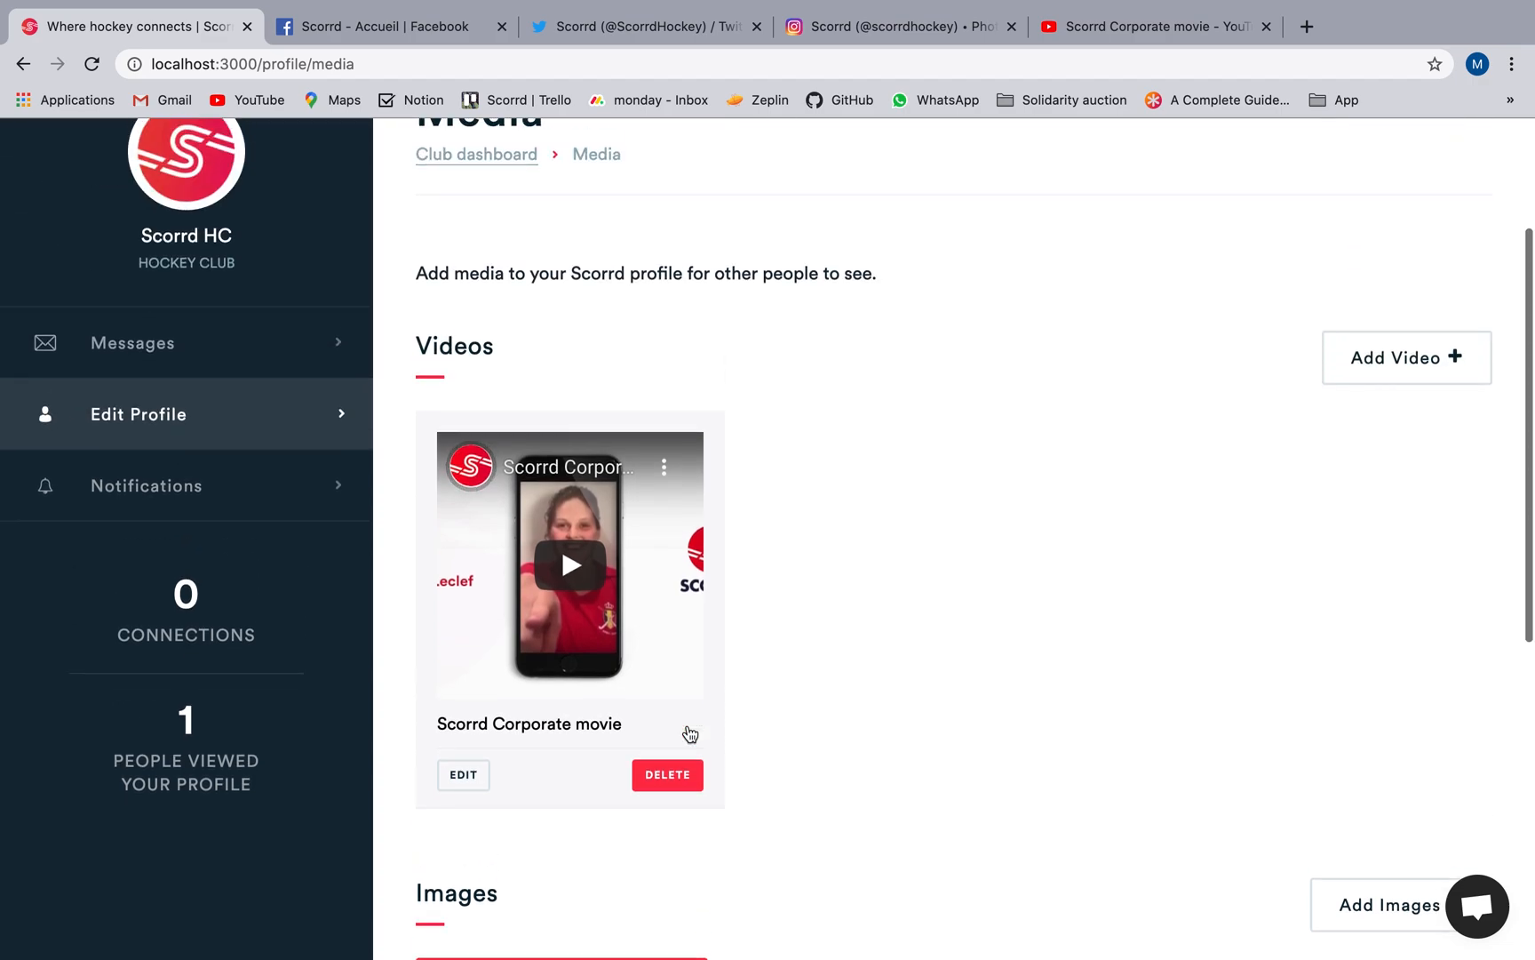
# Start a new achievement in the club's Achievements section and name it "Cup Final".
pyautogui.click(493, 275)
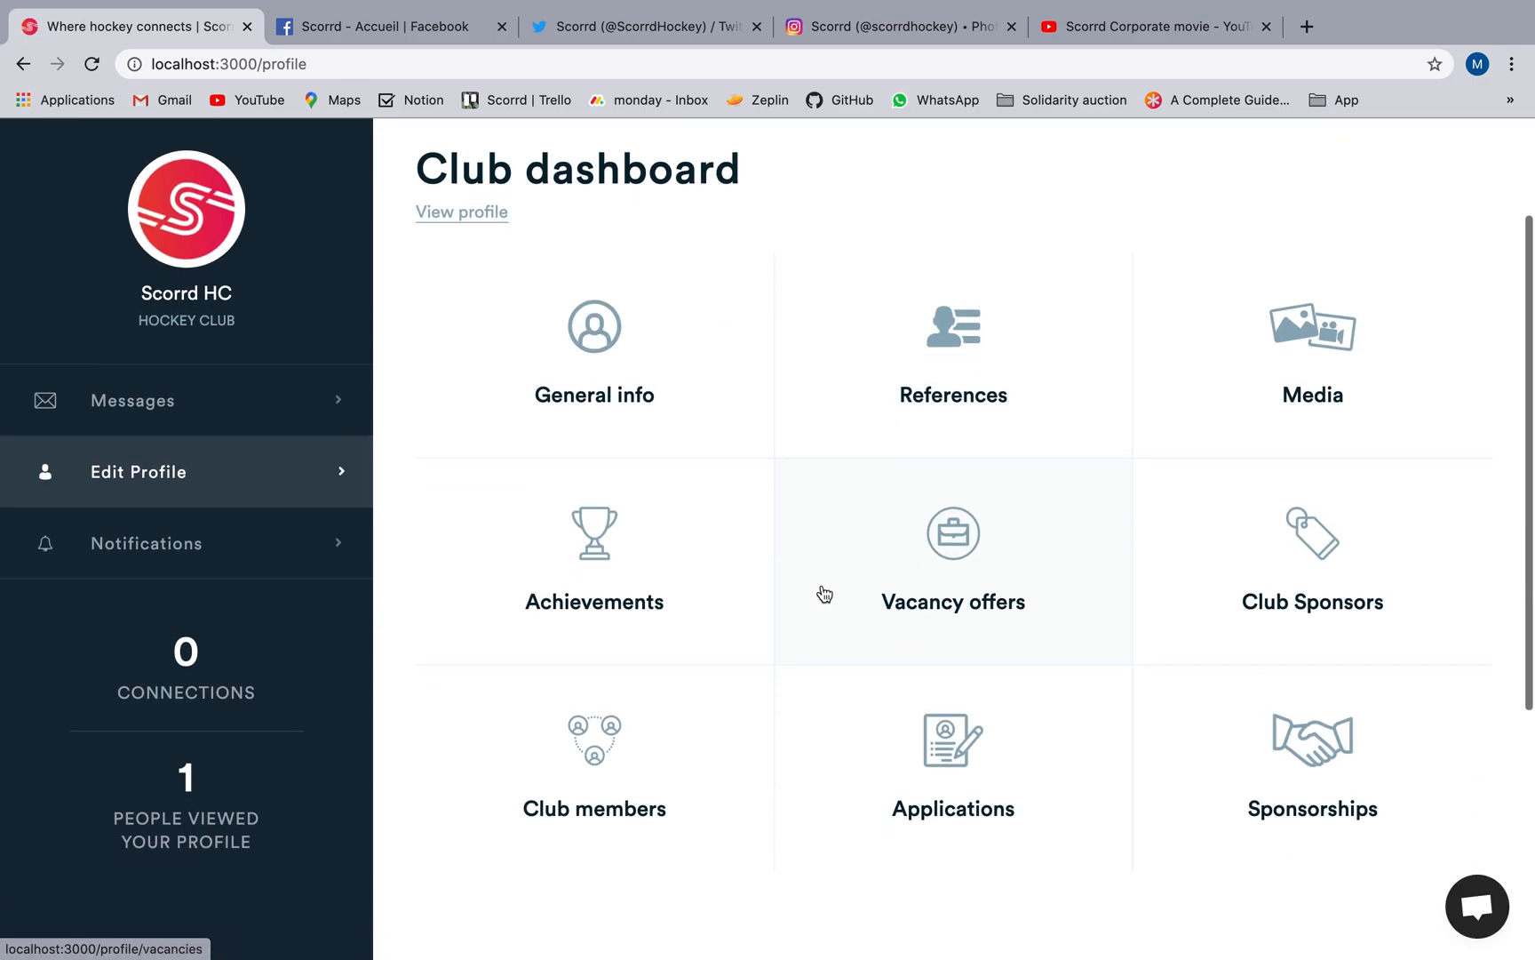
pyautogui.scroll(-1, 682, 496)
pyautogui.click(682, 497)
pyautogui.click(892, 534)
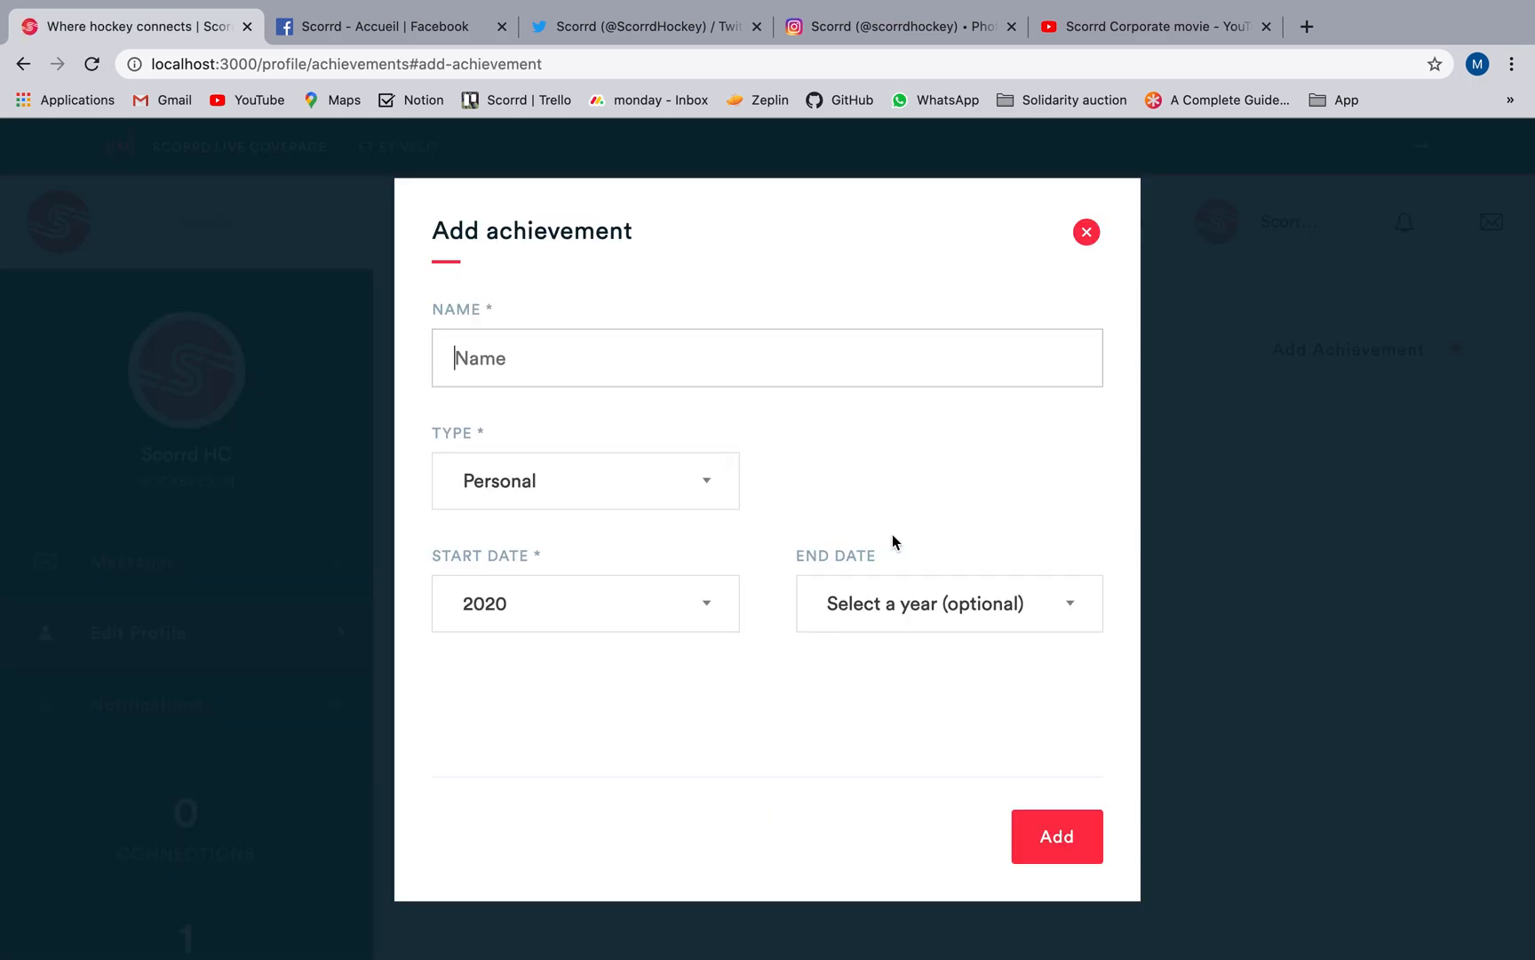
pyautogui.click(720, 363)
pyautogui.write('Cup Final')
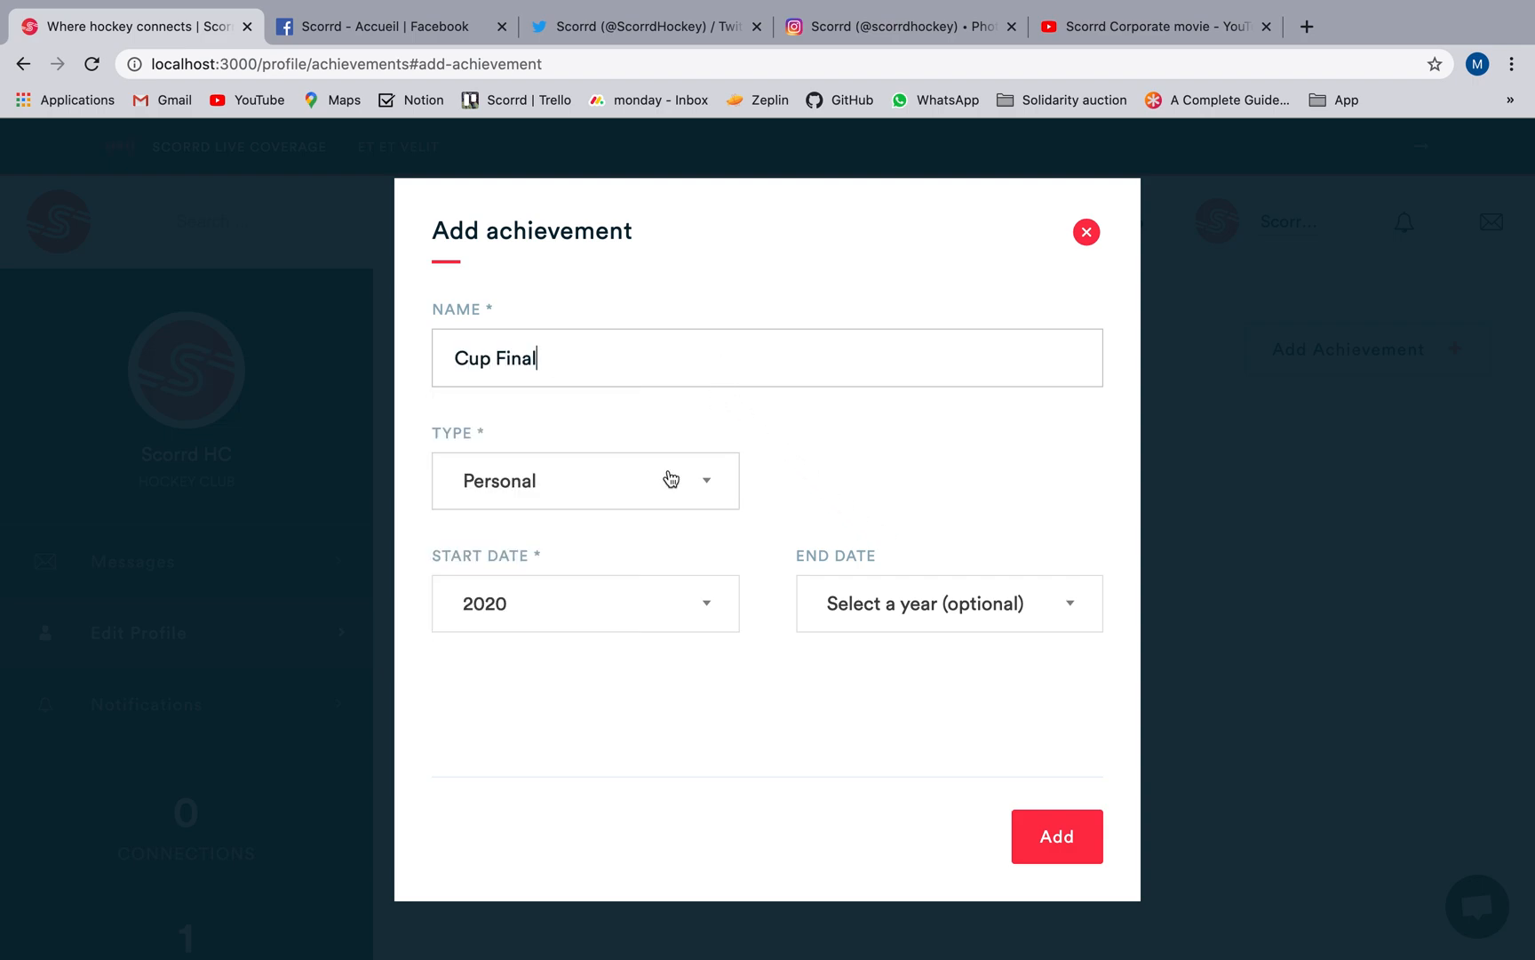
# Set the achievement's type to Championship with start year 2018 and end year 2019, and add it.
pyautogui.click(576, 479)
pyautogui.click(599, 586)
pyautogui.click(593, 613)
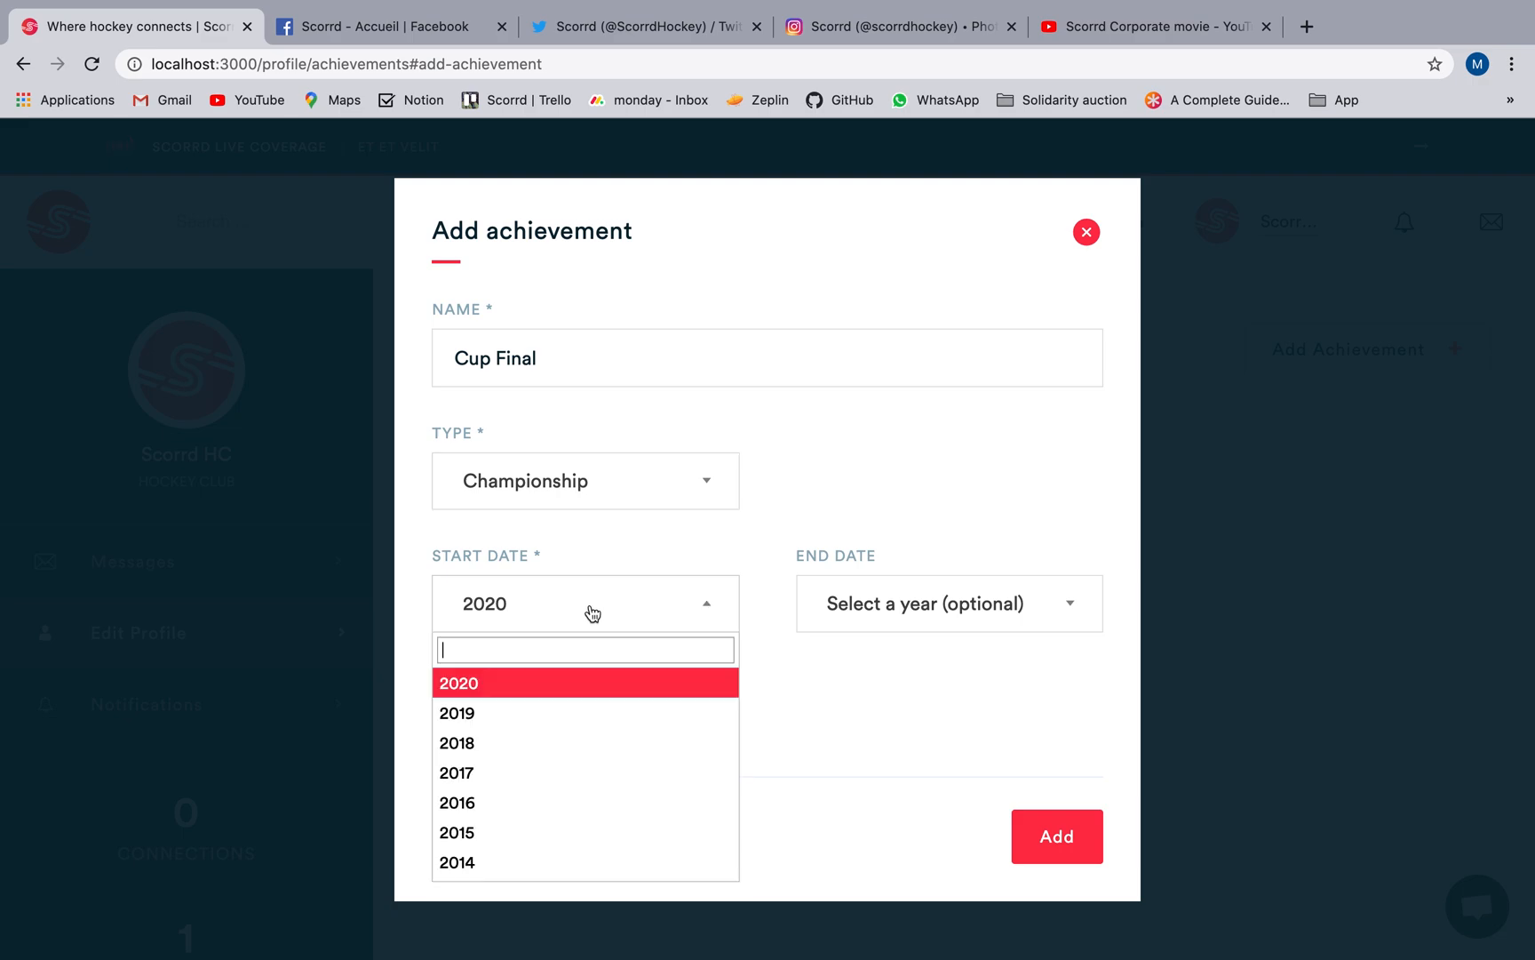
pyautogui.click(545, 742)
pyautogui.click(868, 597)
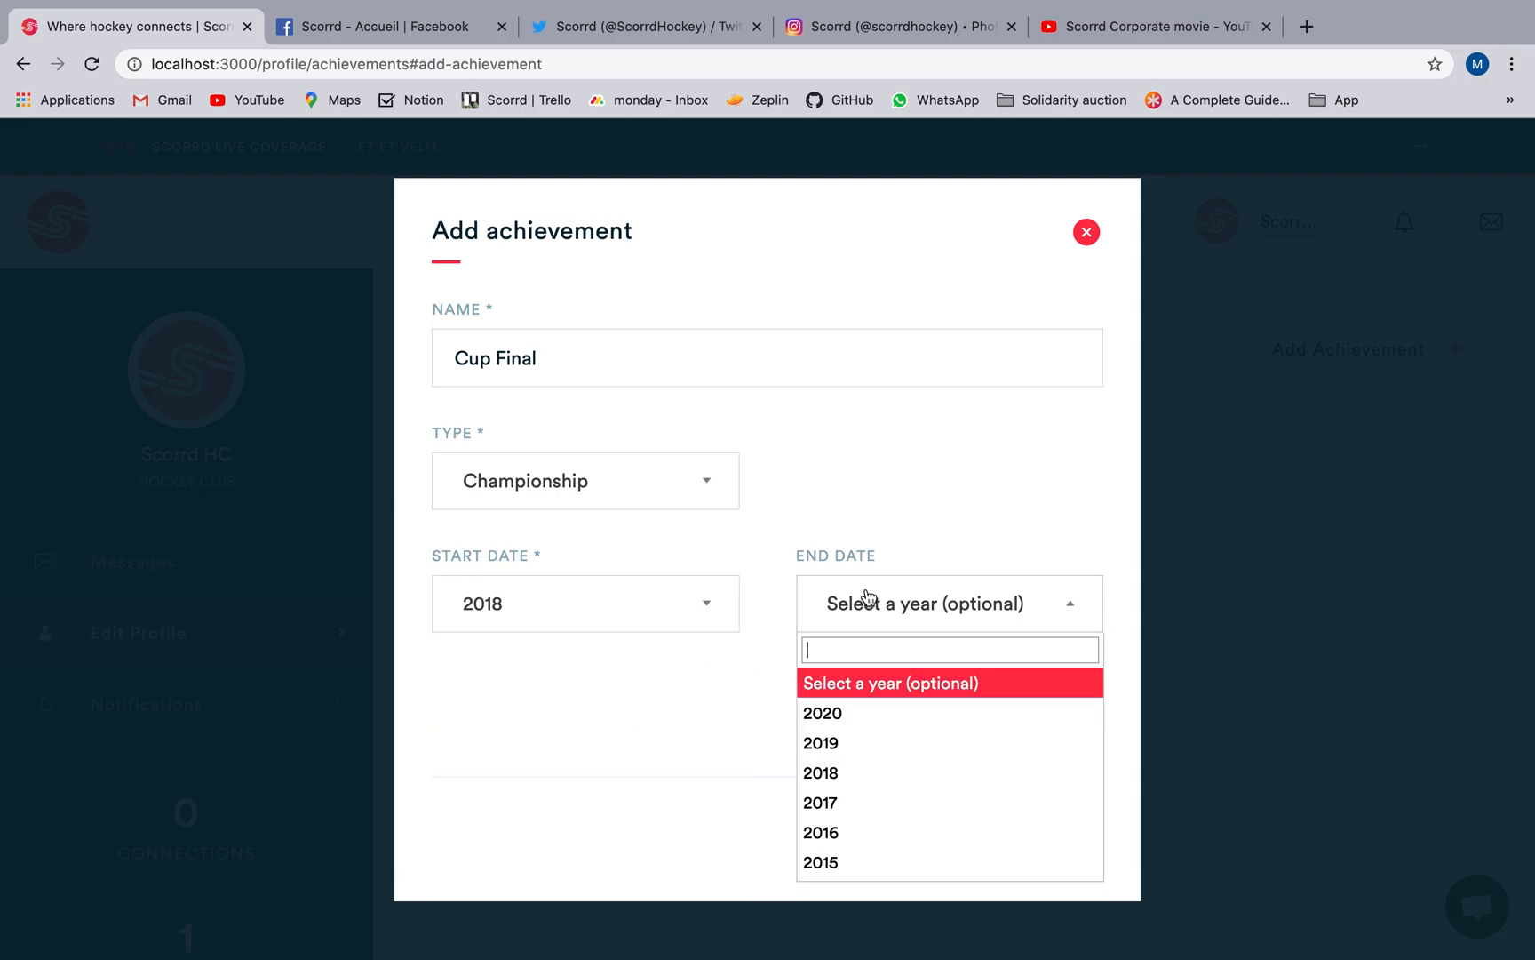
pyautogui.click(863, 743)
pyautogui.click(1052, 836)
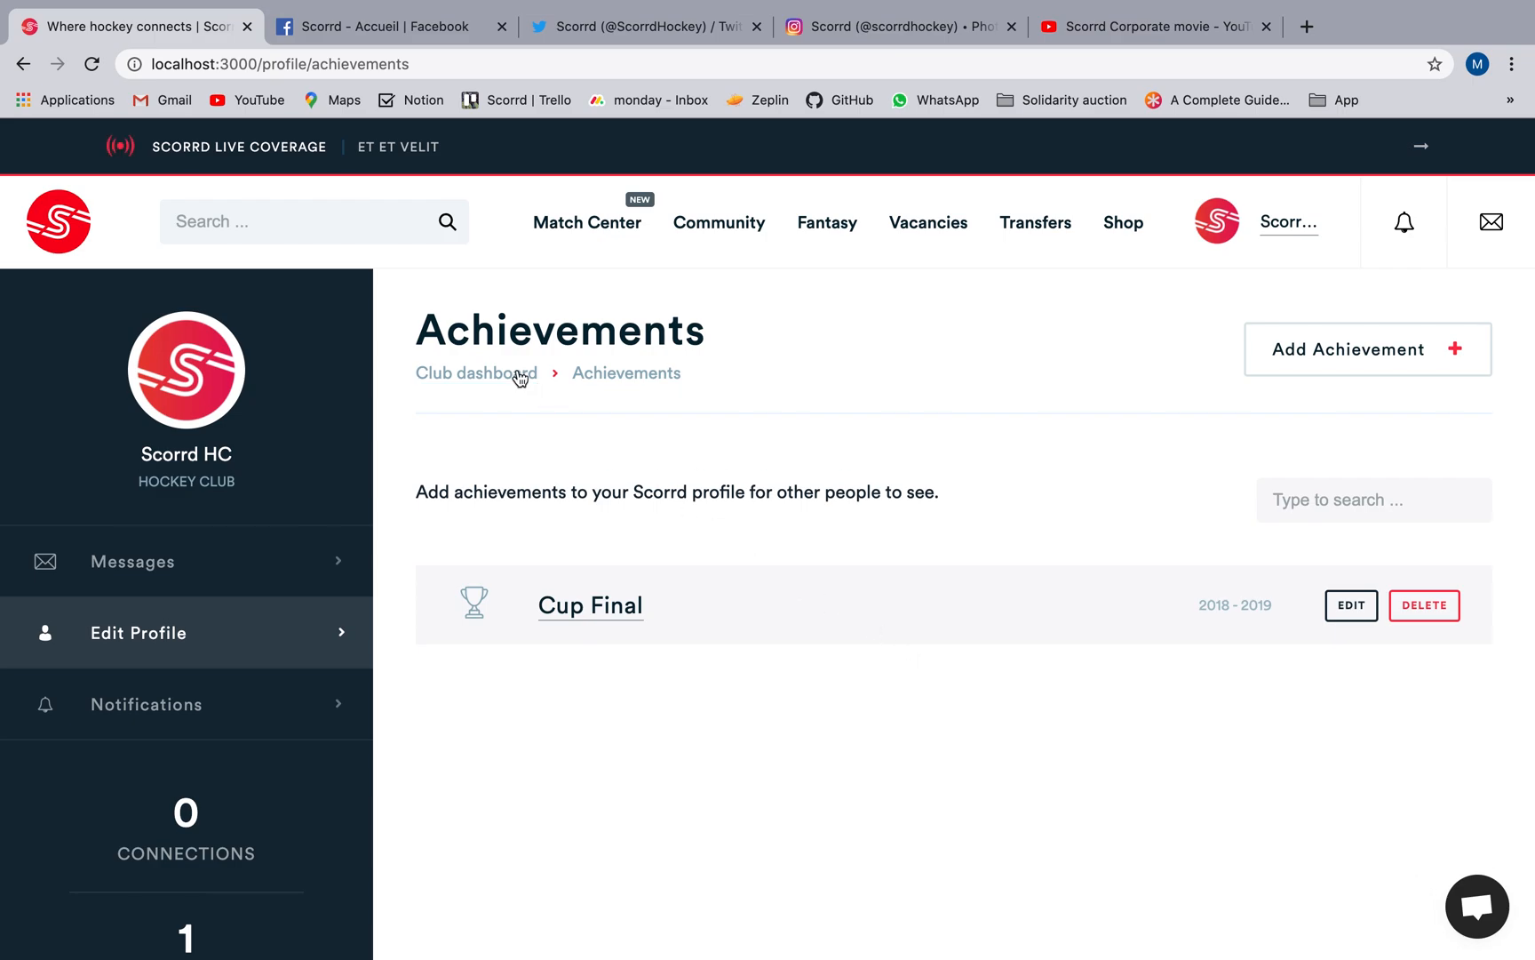
# Start a new vacancy offer for the club and set its position to Defender.
pyautogui.click(520, 377)
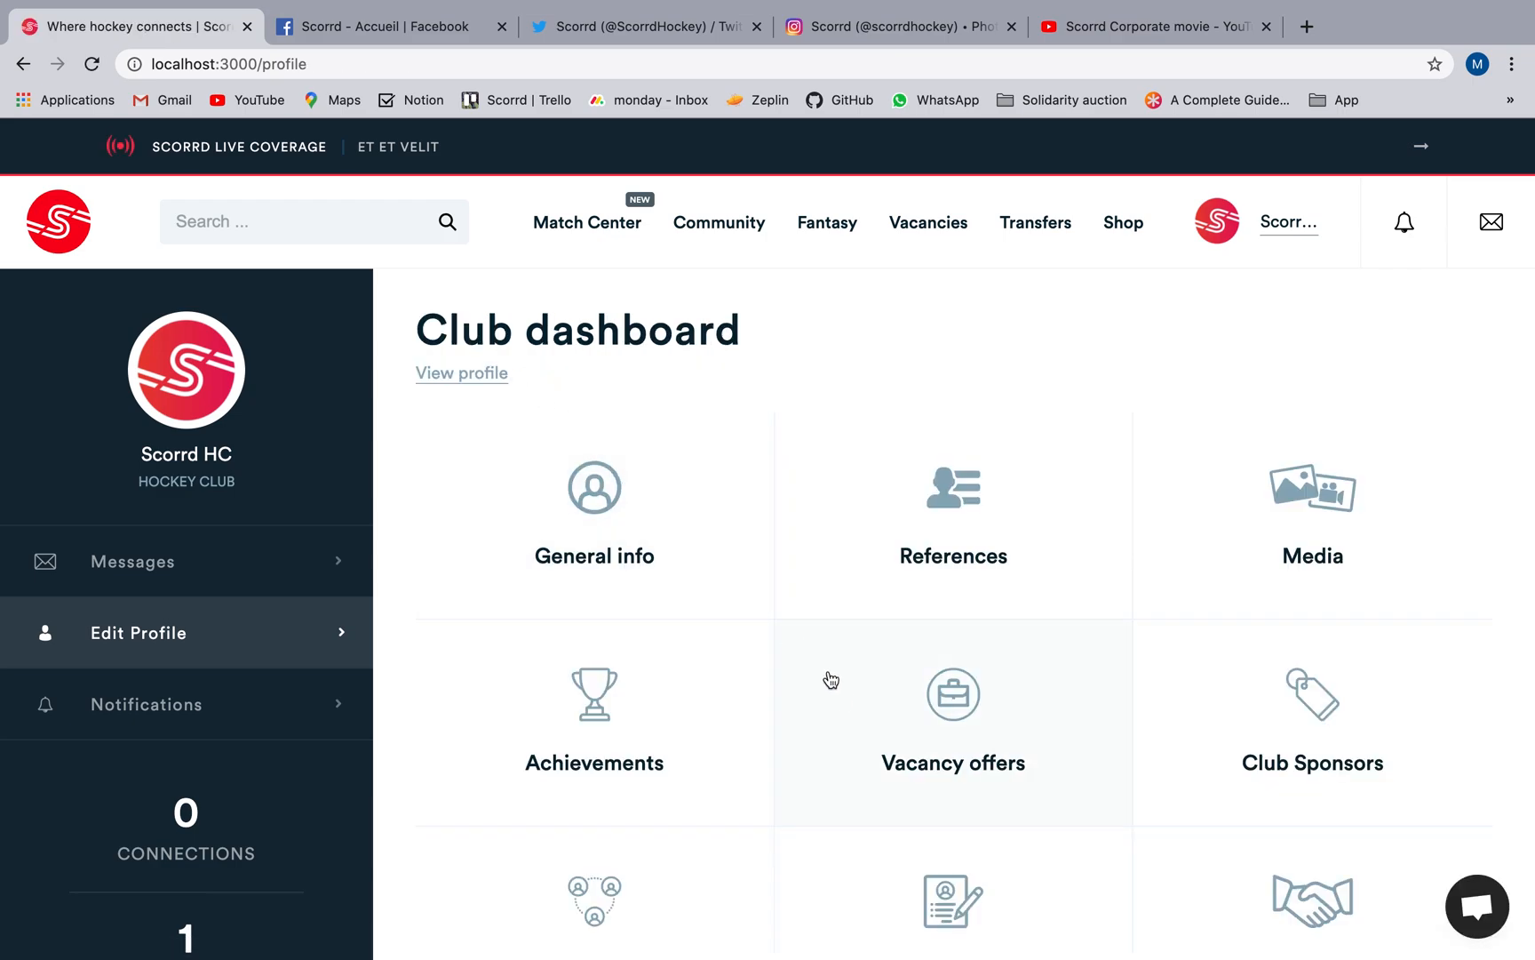
pyautogui.click(882, 738)
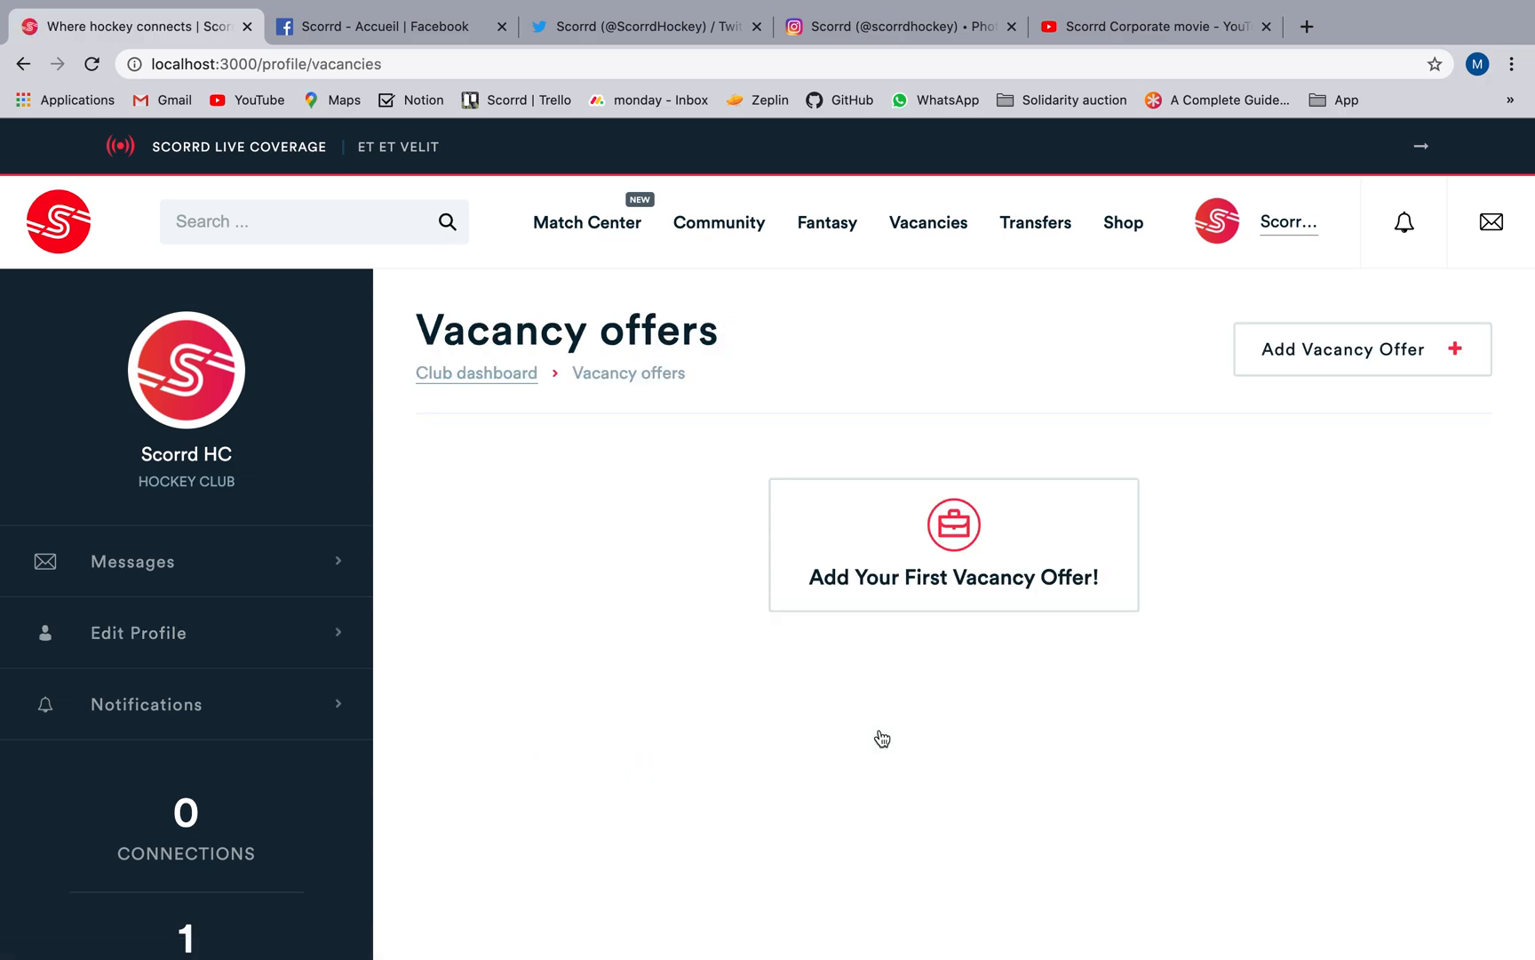
pyautogui.click(884, 554)
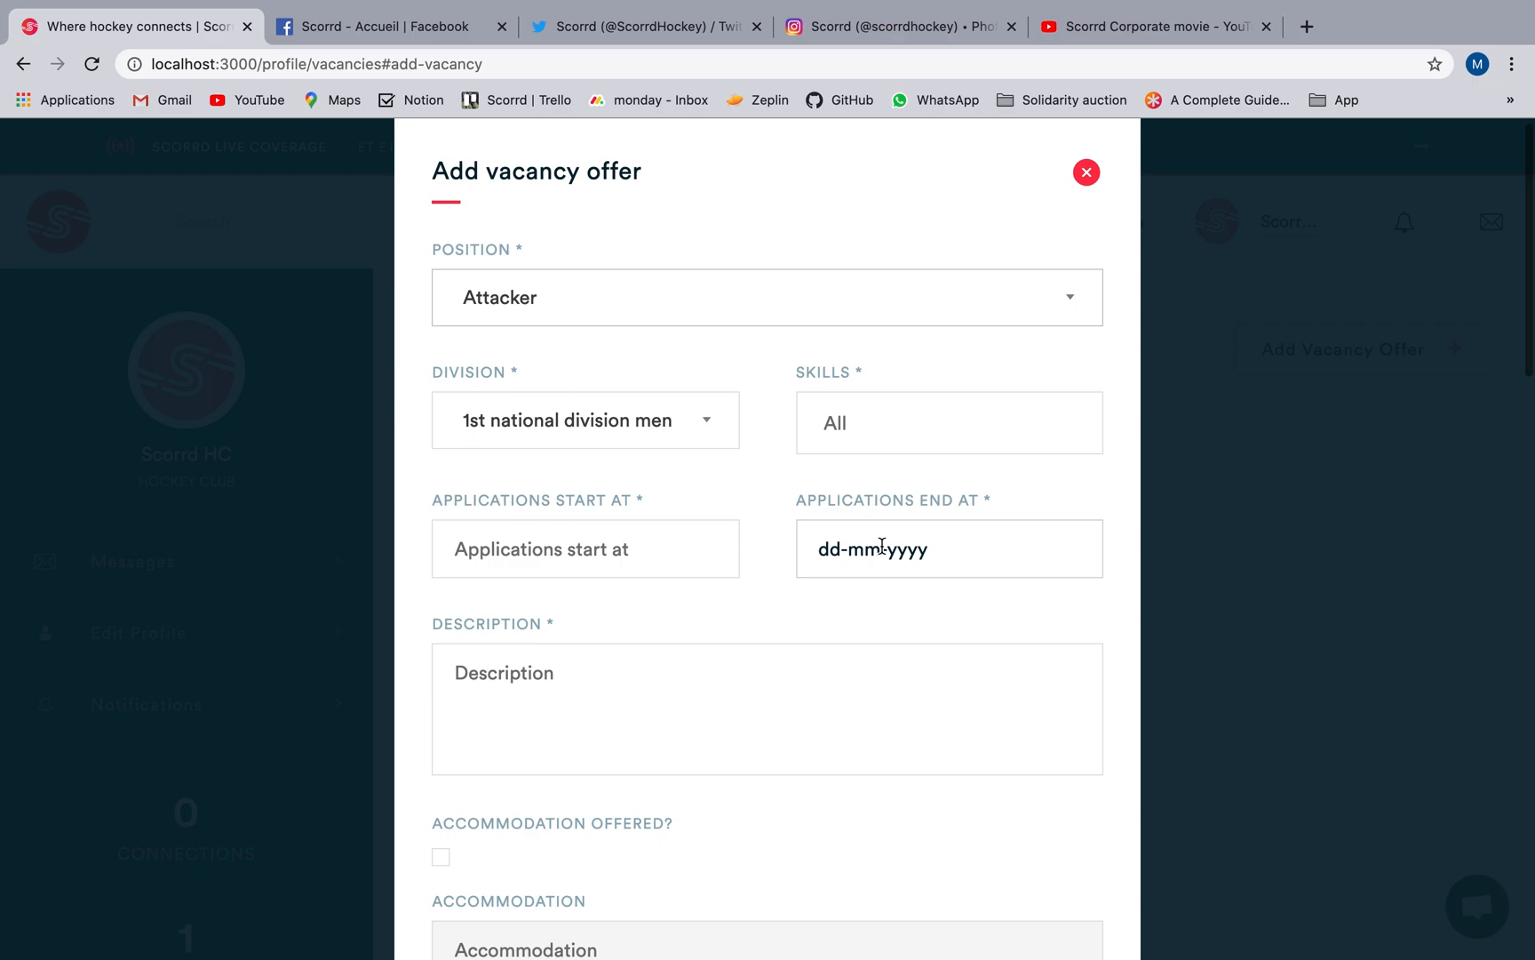
pyautogui.click(682, 311)
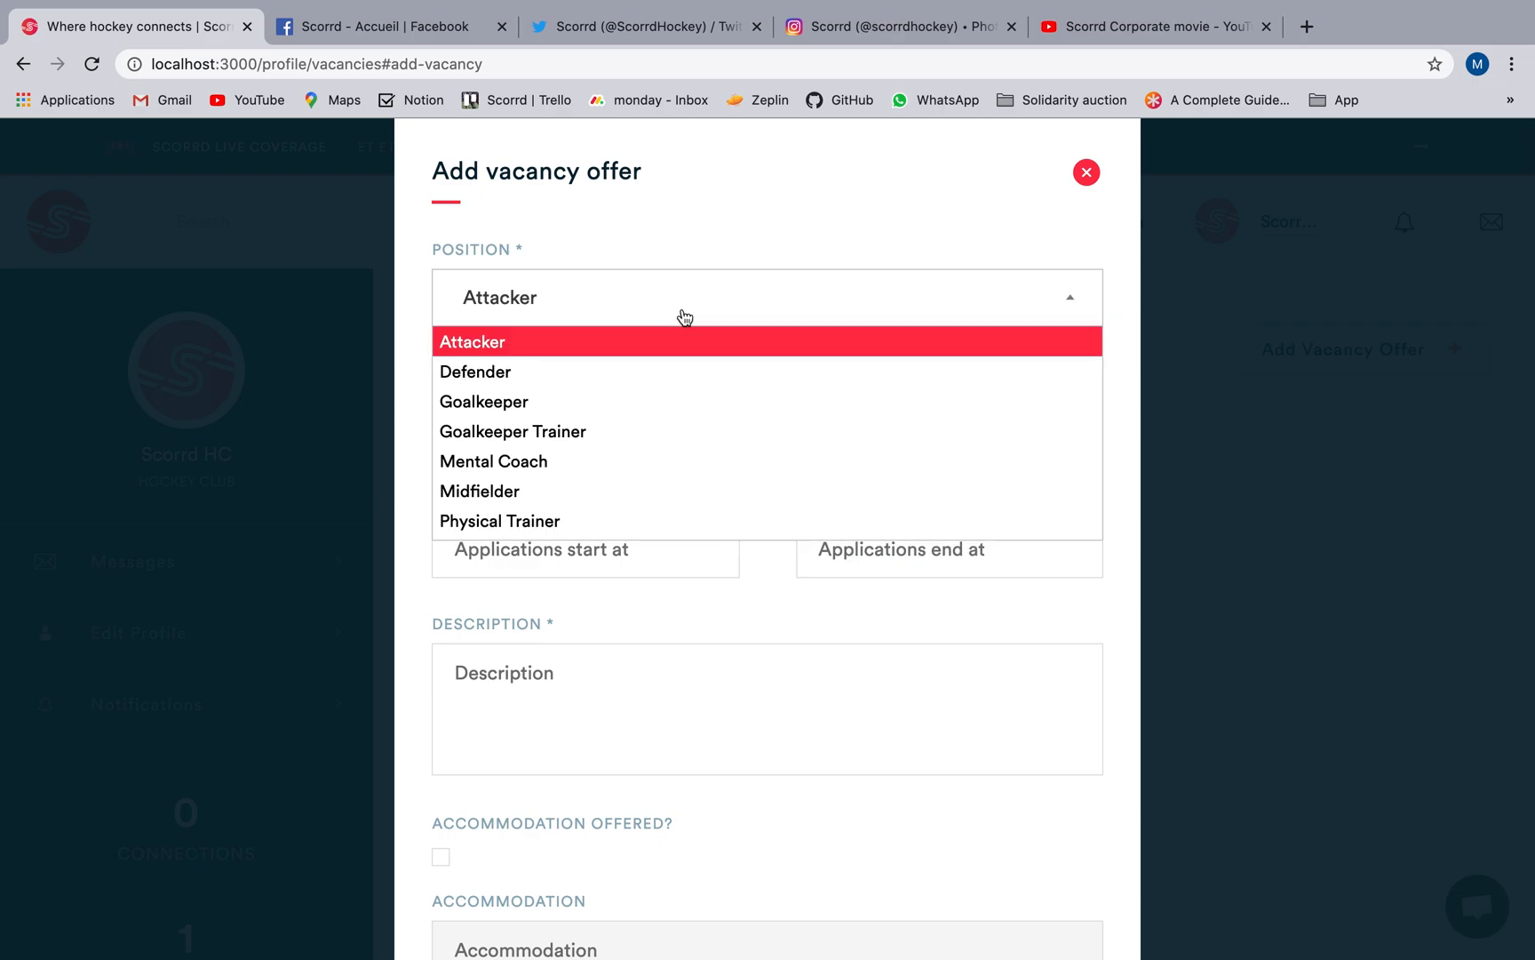
pyautogui.click(658, 375)
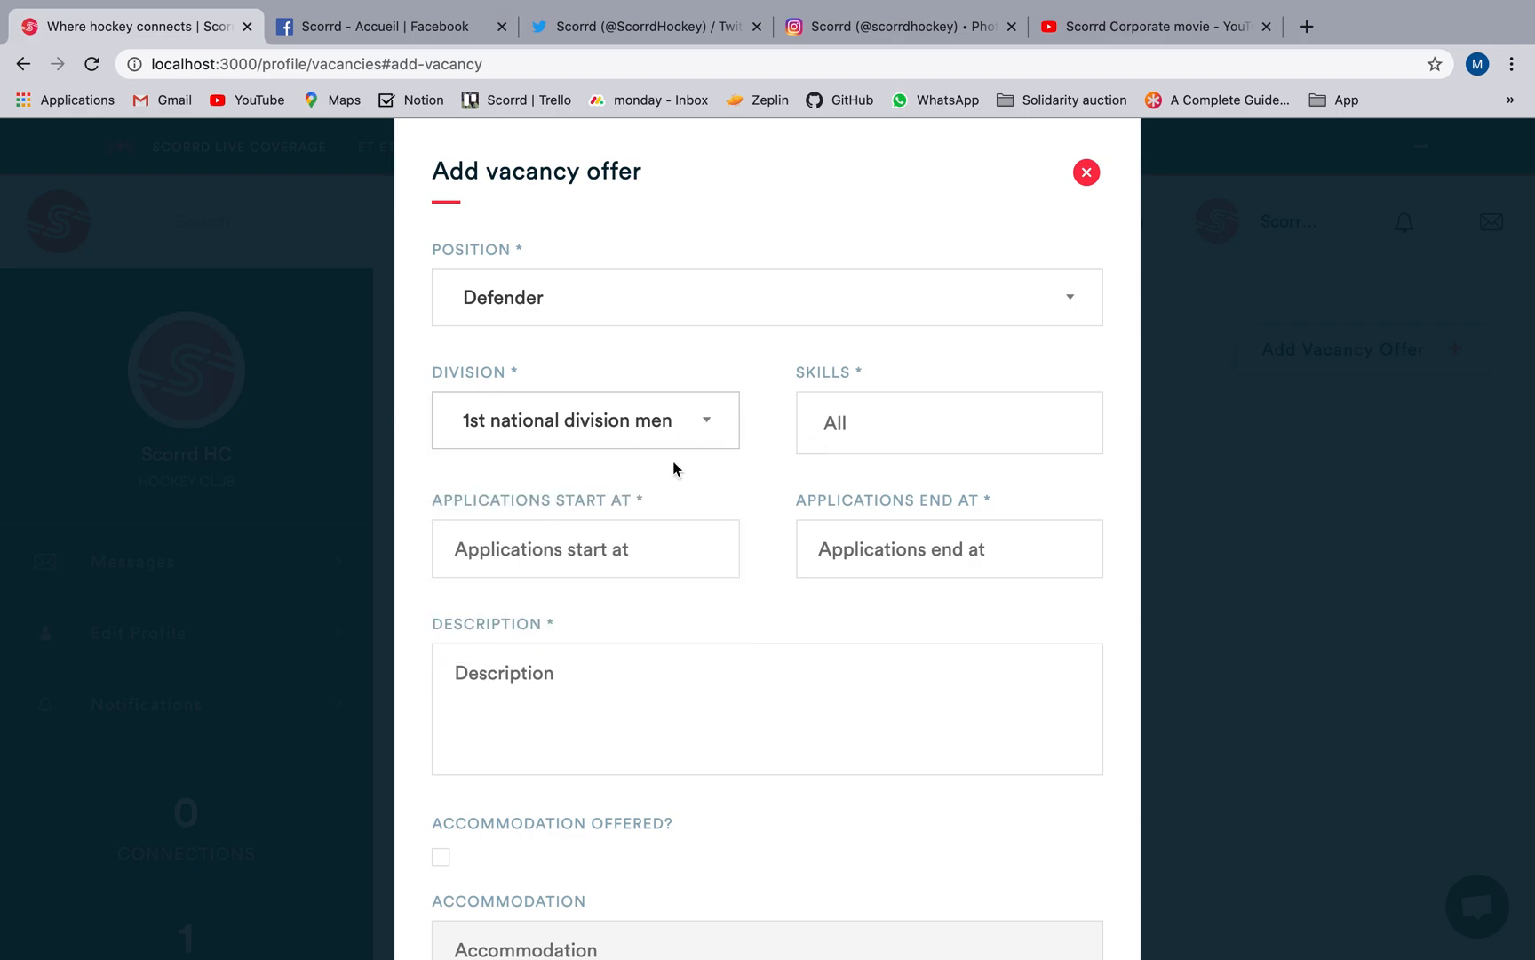
# Select Passing and Defending as the skills required for the vacancy.
pyautogui.click(860, 427)
pyautogui.click(836, 474)
pyautogui.click(916, 439)
pyautogui.click(903, 512)
# Set the vacancy's applications to start on 15-06-2020 and end on 15-07-2020.
pyautogui.click(655, 546)
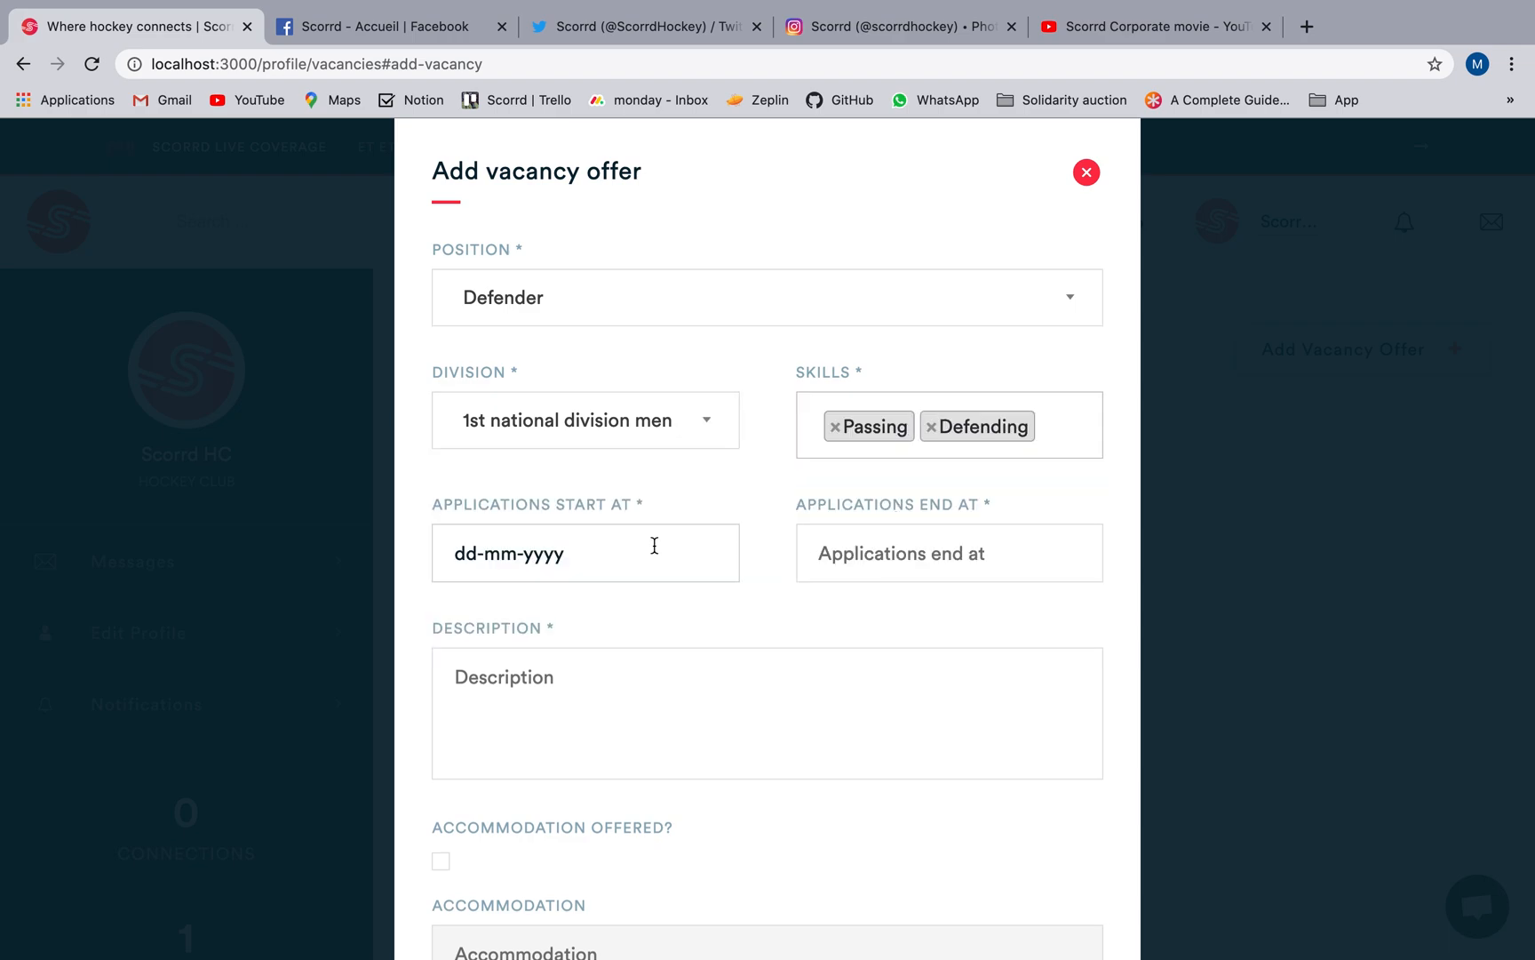
pyautogui.click(486, 741)
pyautogui.click(952, 555)
pyautogui.click(1004, 610)
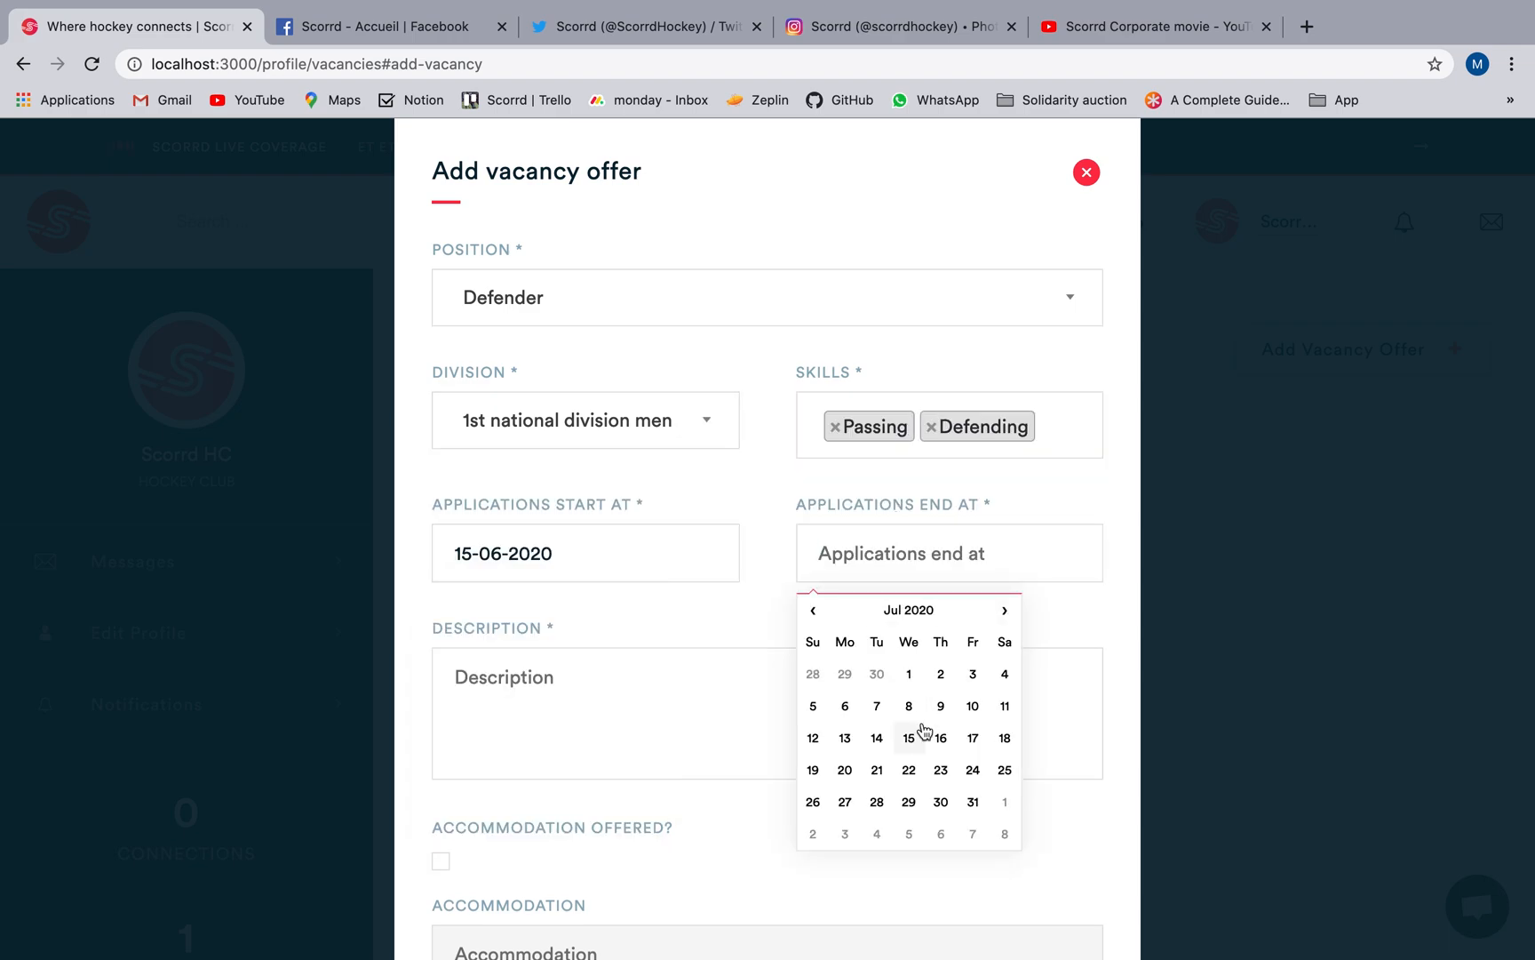
pyautogui.click(909, 737)
# Enter the vacancy description "Dragflick specialist. Team player who has leadership ability.".
pyautogui.click(622, 668)
pyautogui.write('Dragflic')
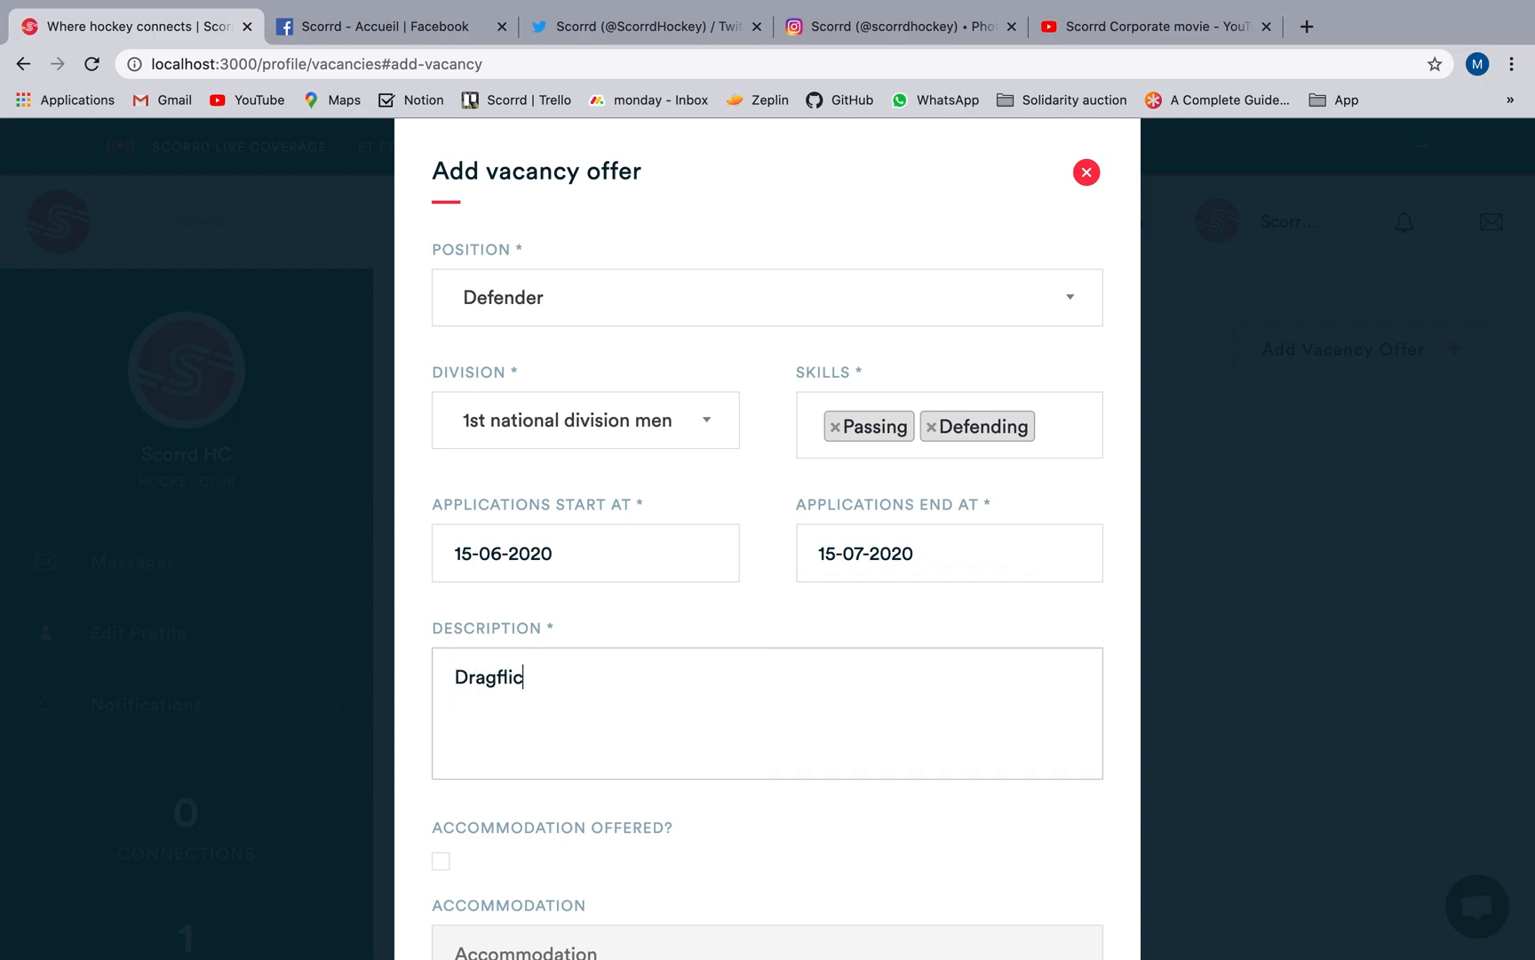
pyautogui.write('k specialist. Team player wh')
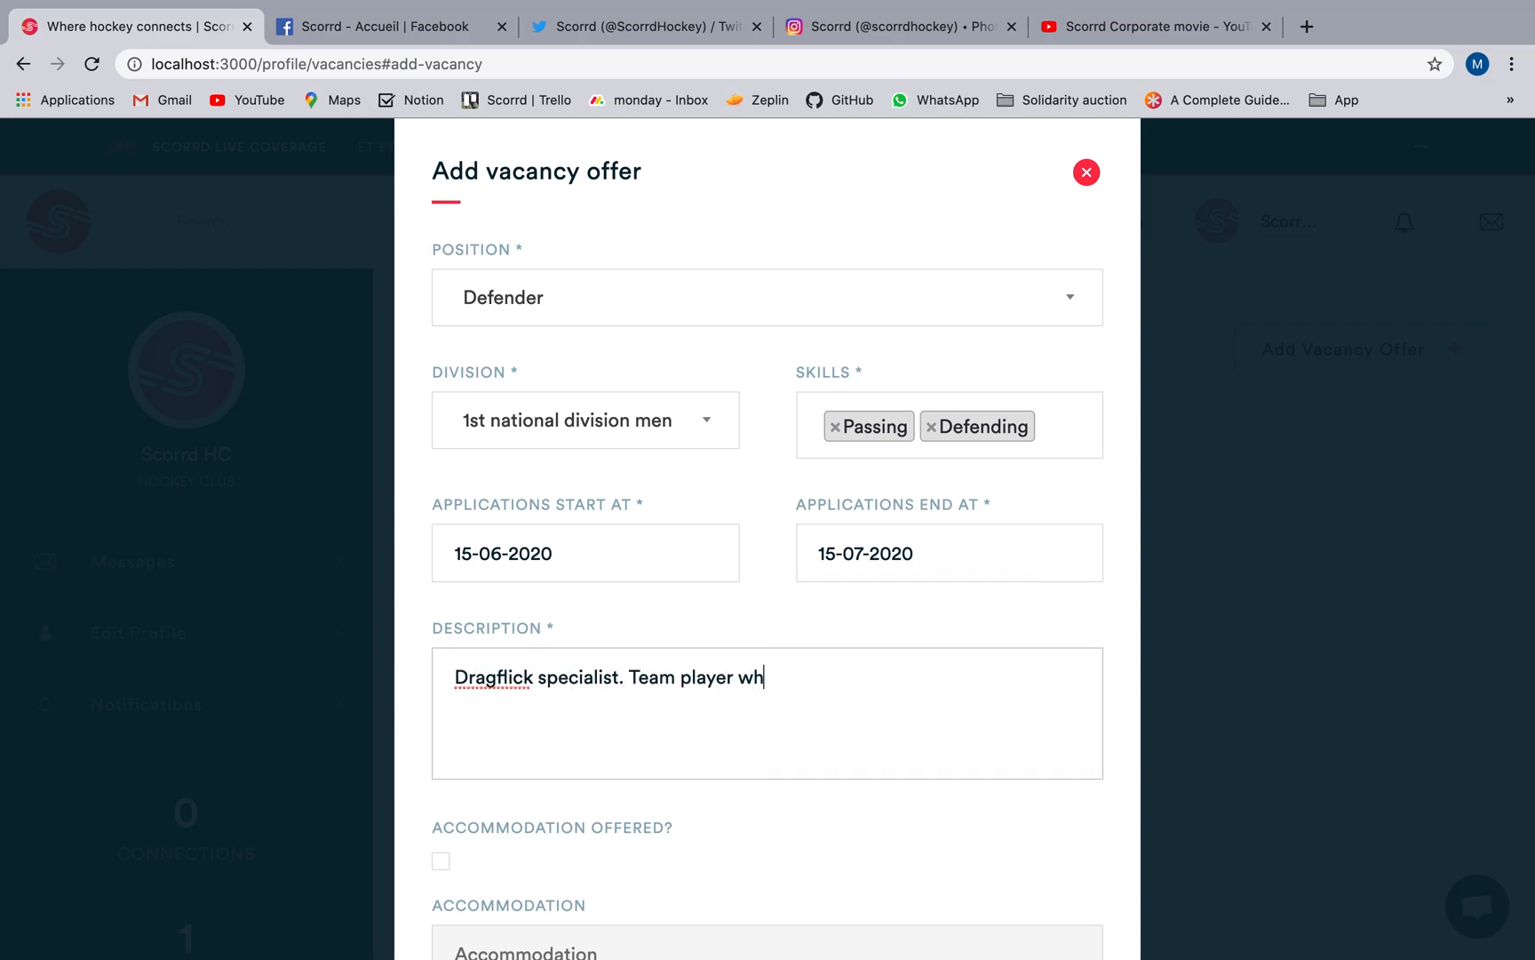
pyautogui.write('o has leadership ability.')
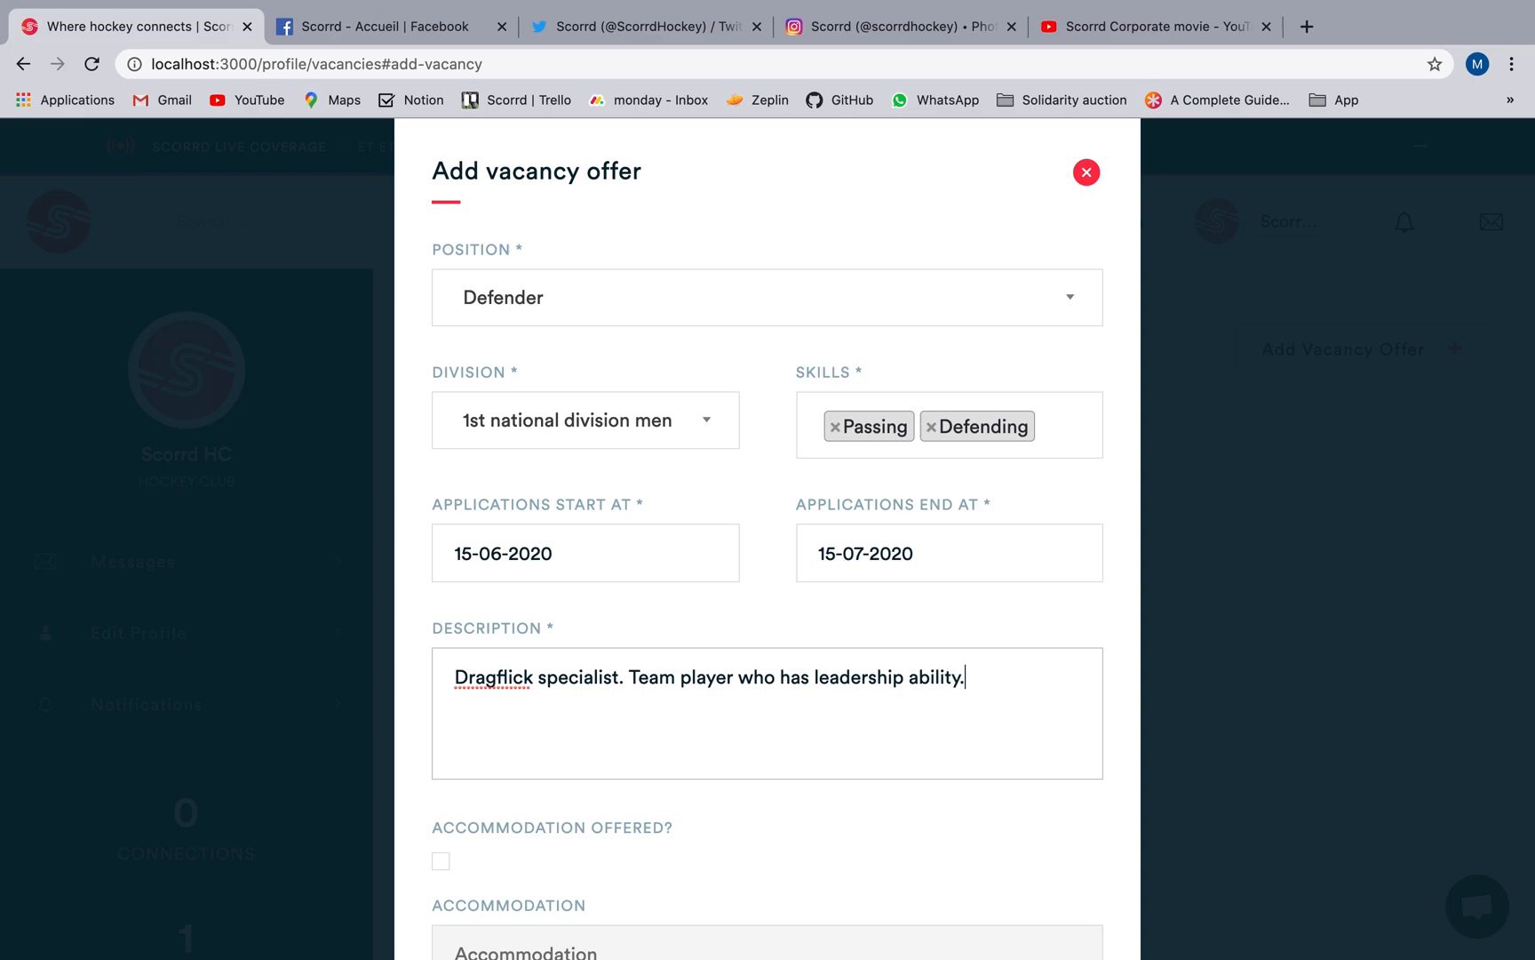
# Mark accommodation, coaching and compensation as offered for the Defender vacancy.
pyautogui.scroll(-3, 490, 675)
pyautogui.click(442, 581)
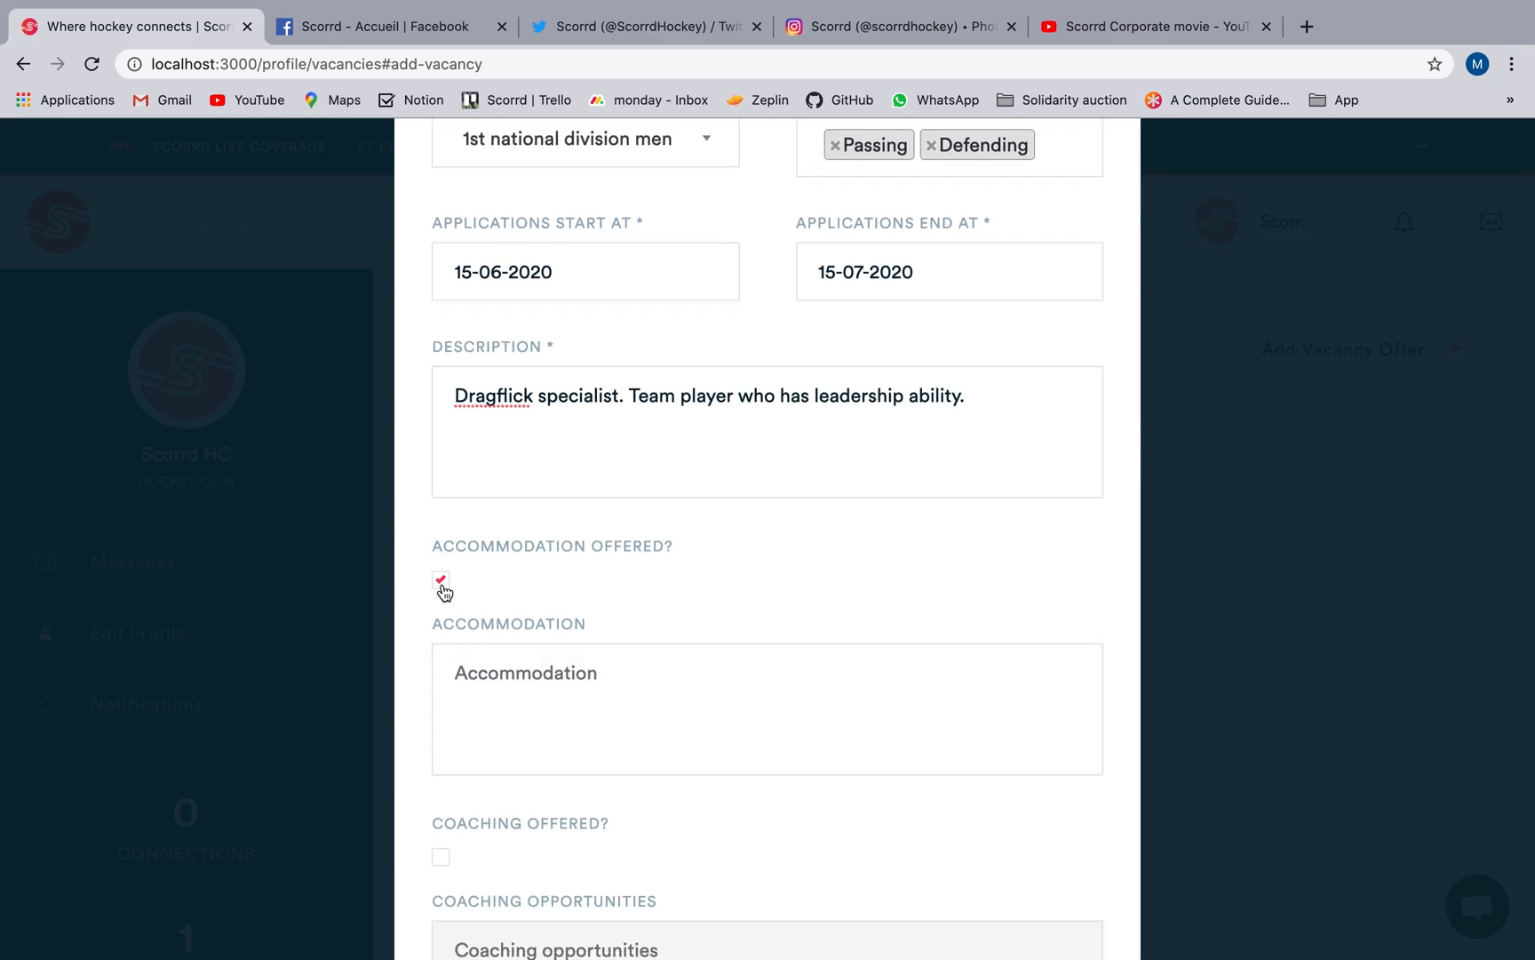
pyautogui.scroll(-3, 443, 589)
pyautogui.click(442, 632)
pyautogui.scroll(-1, 534, 640)
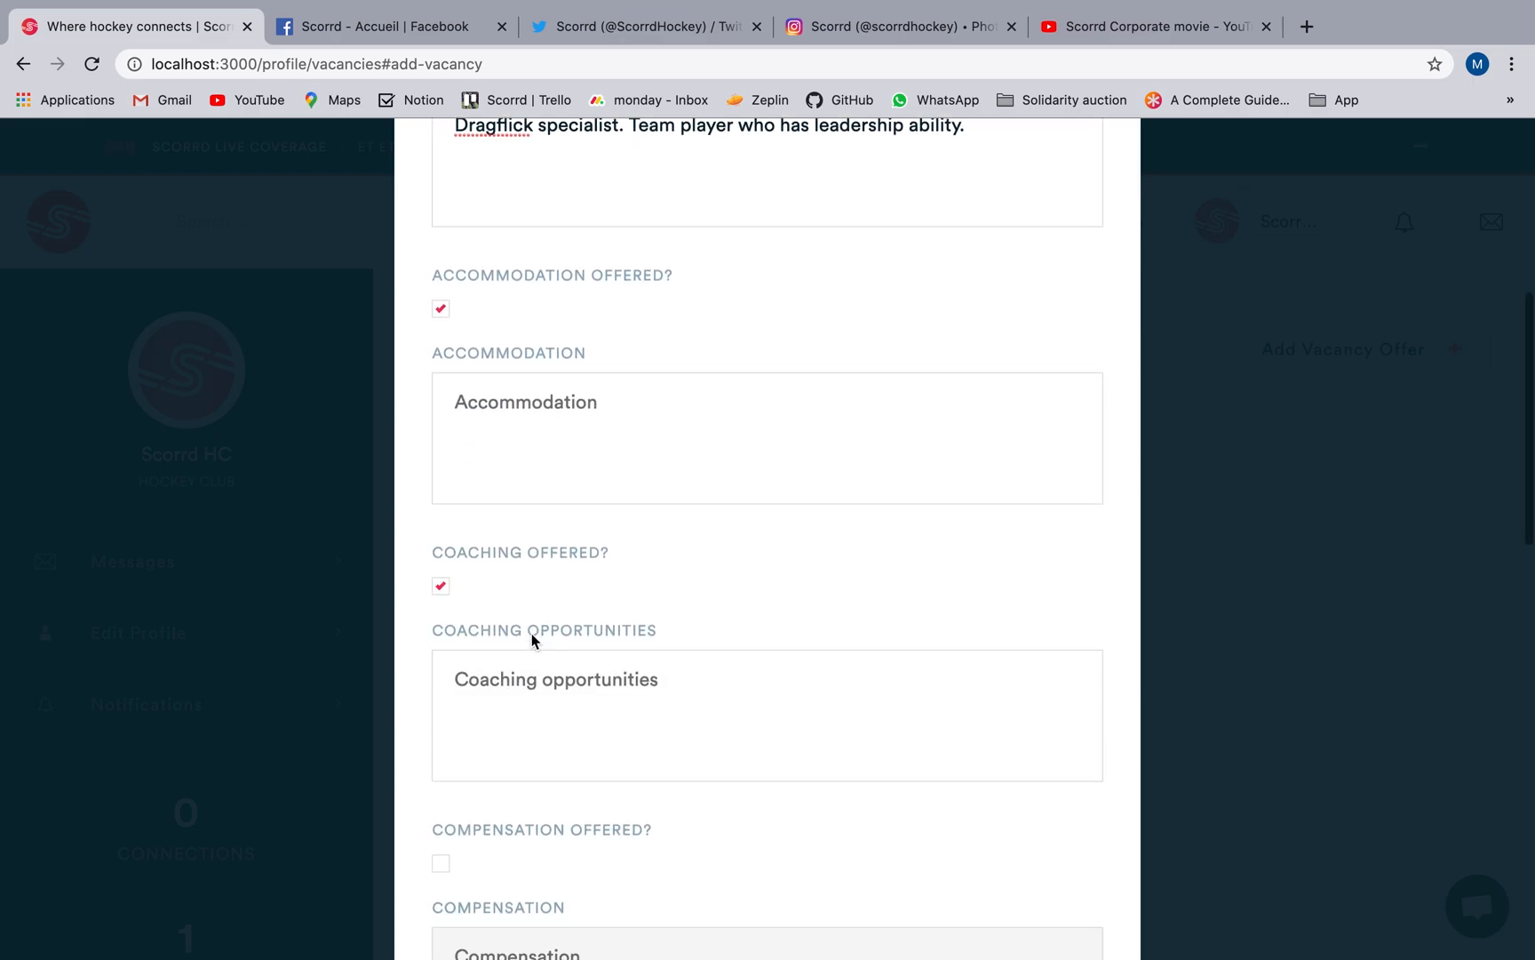
pyautogui.scroll(-4, 533, 639)
pyautogui.click(442, 532)
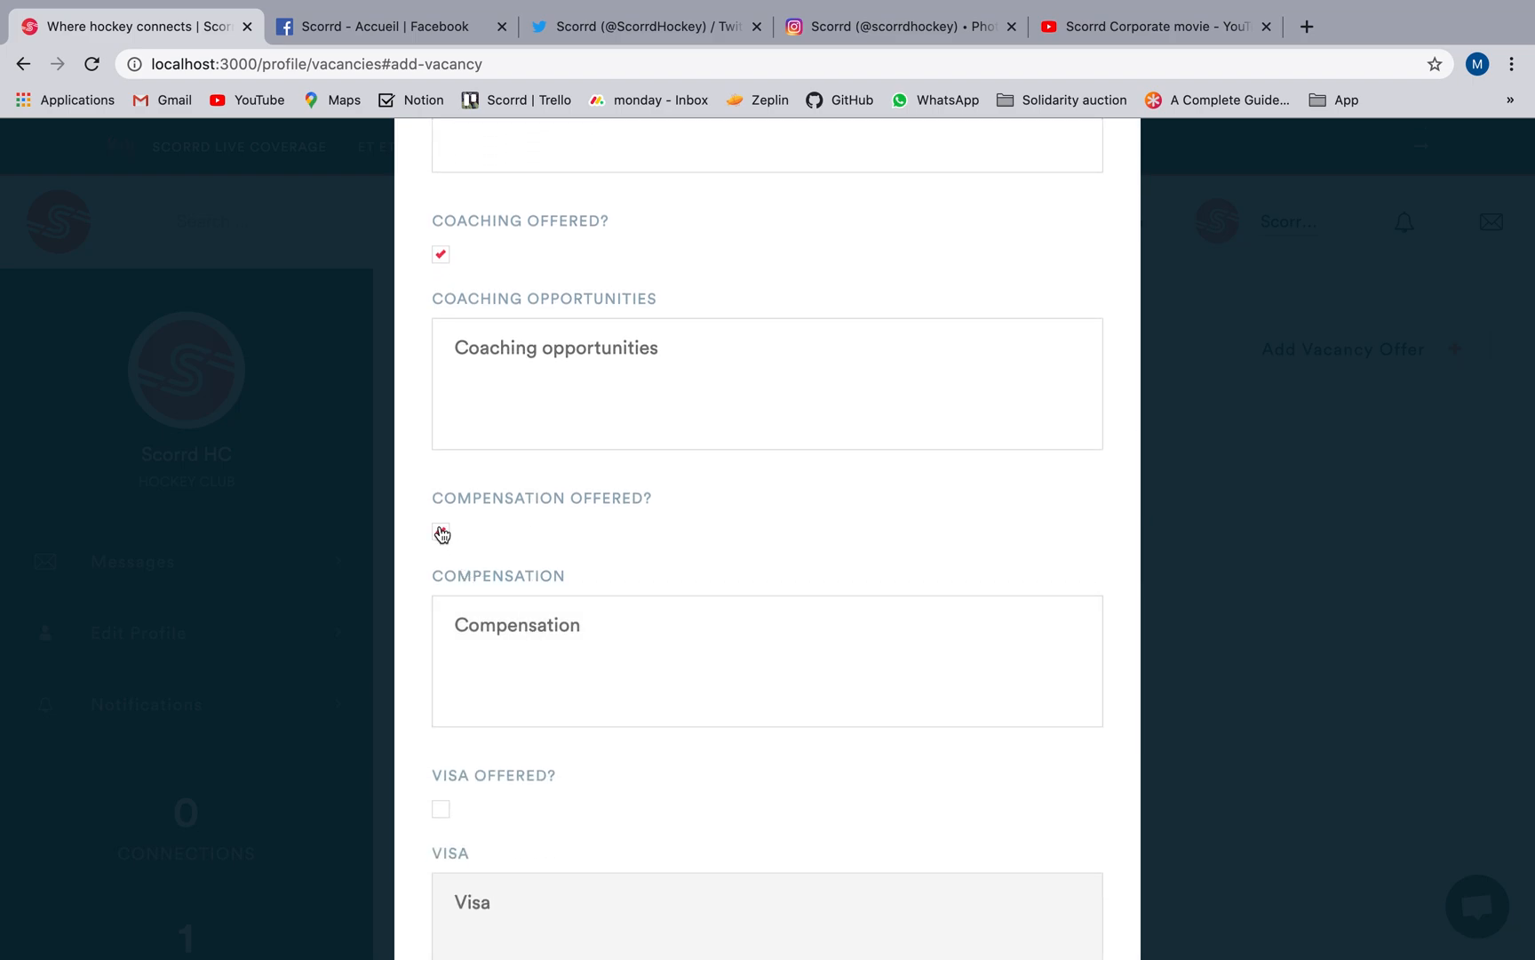
# Mark visa and flight as offered and save the vacancy offer.
pyautogui.scroll(-3, 441, 534)
pyautogui.click(441, 580)
pyautogui.scroll(-1, 441, 583)
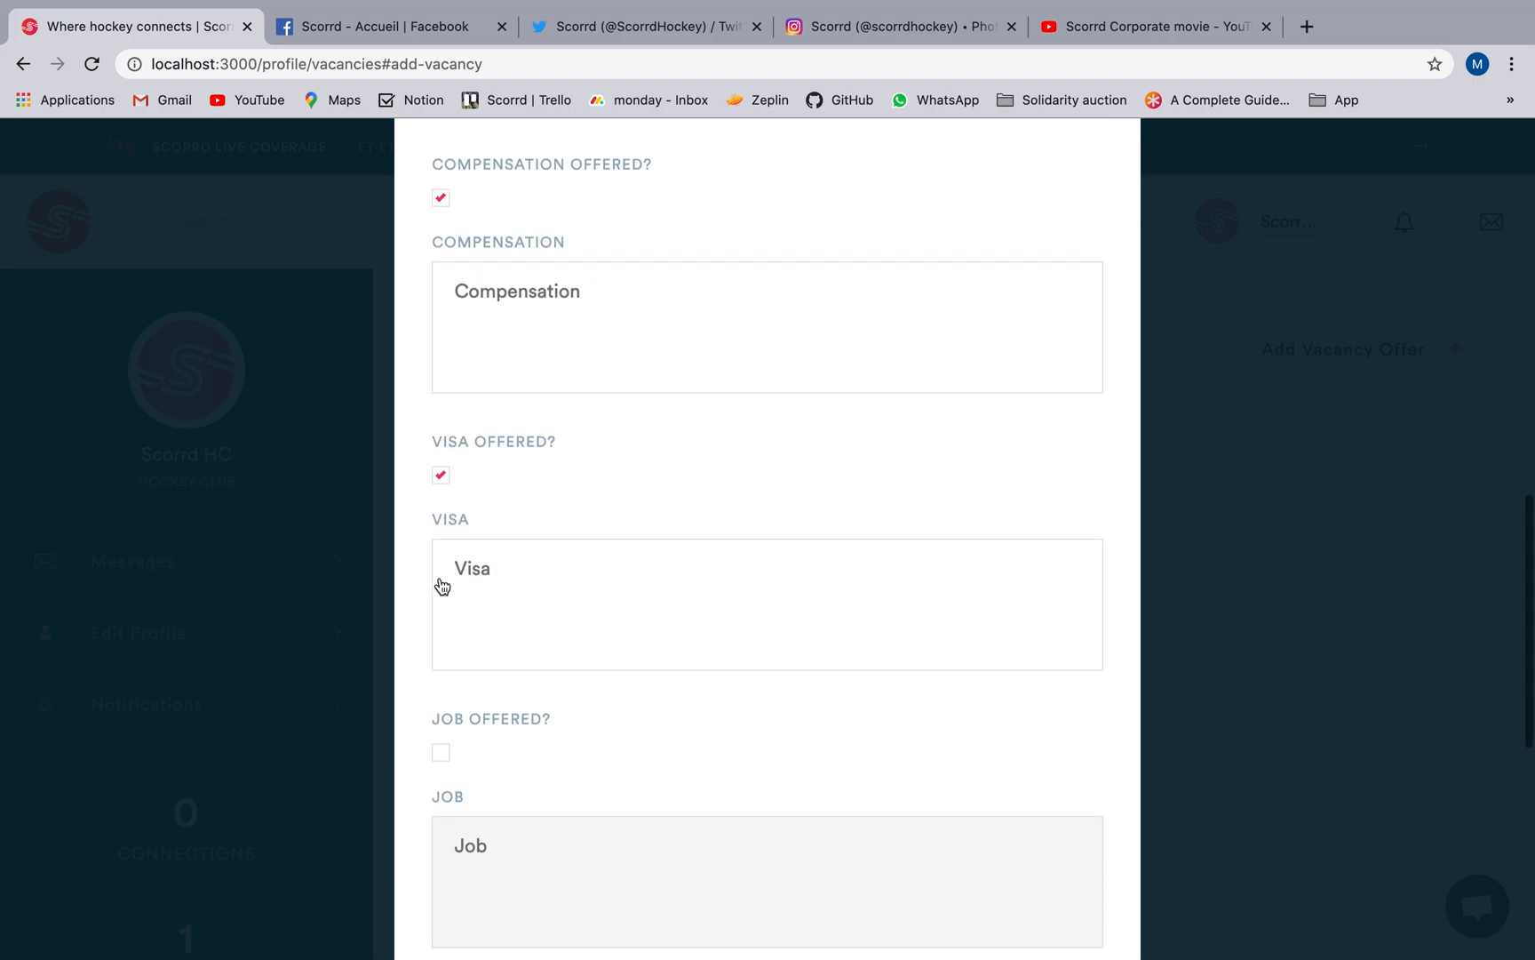
pyautogui.scroll(-5, 442, 585)
pyautogui.click(441, 563)
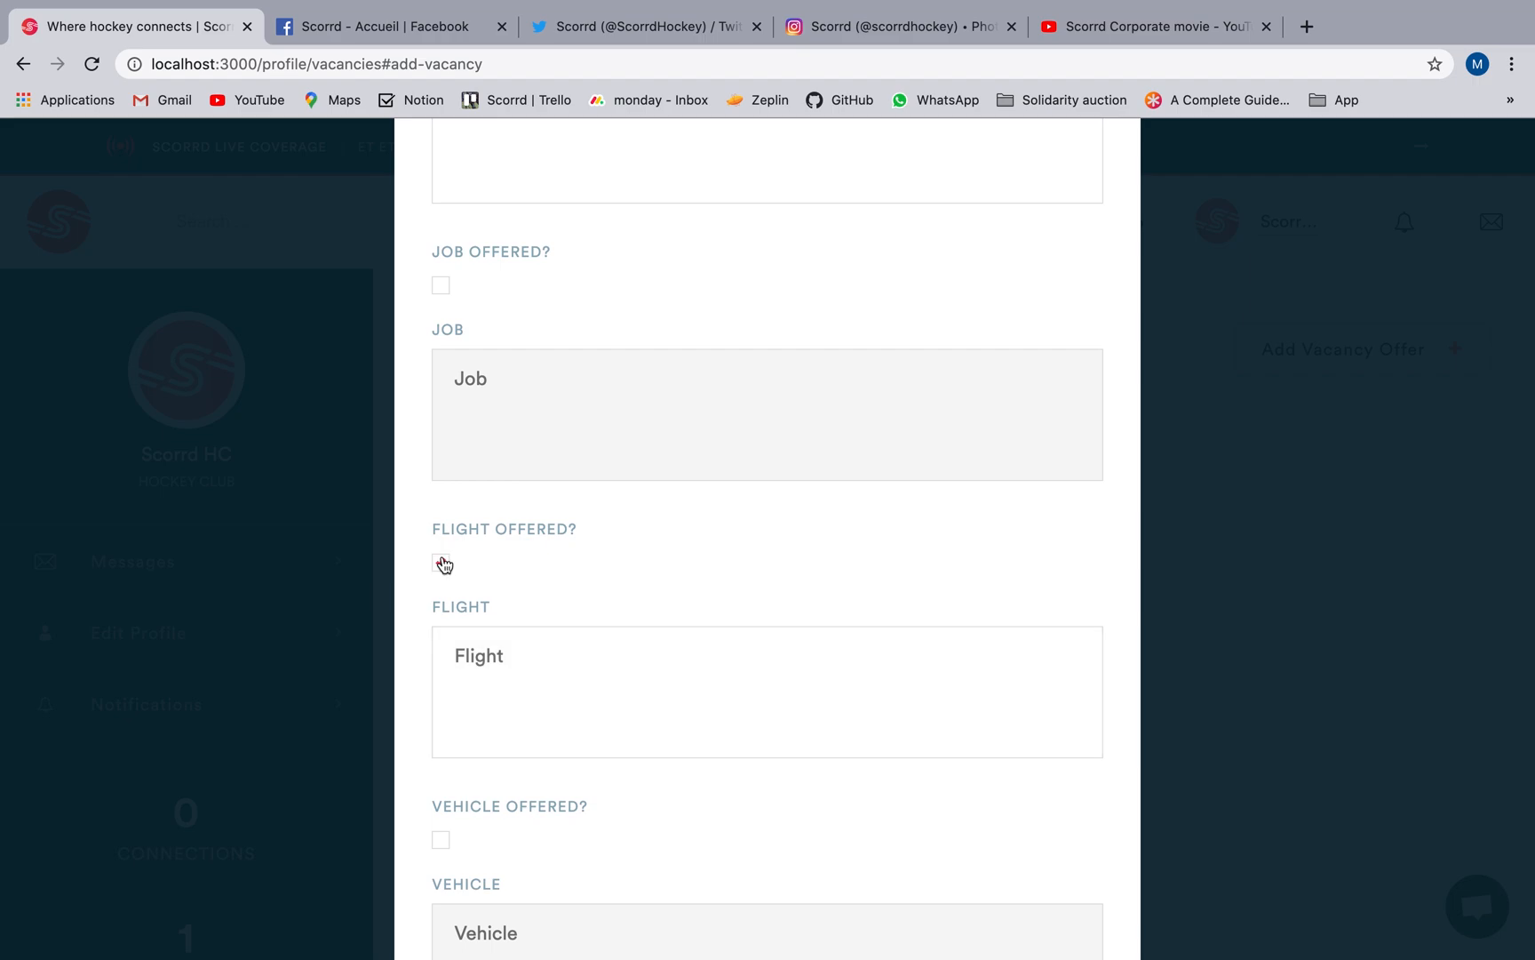
pyautogui.scroll(-3, 531, 603)
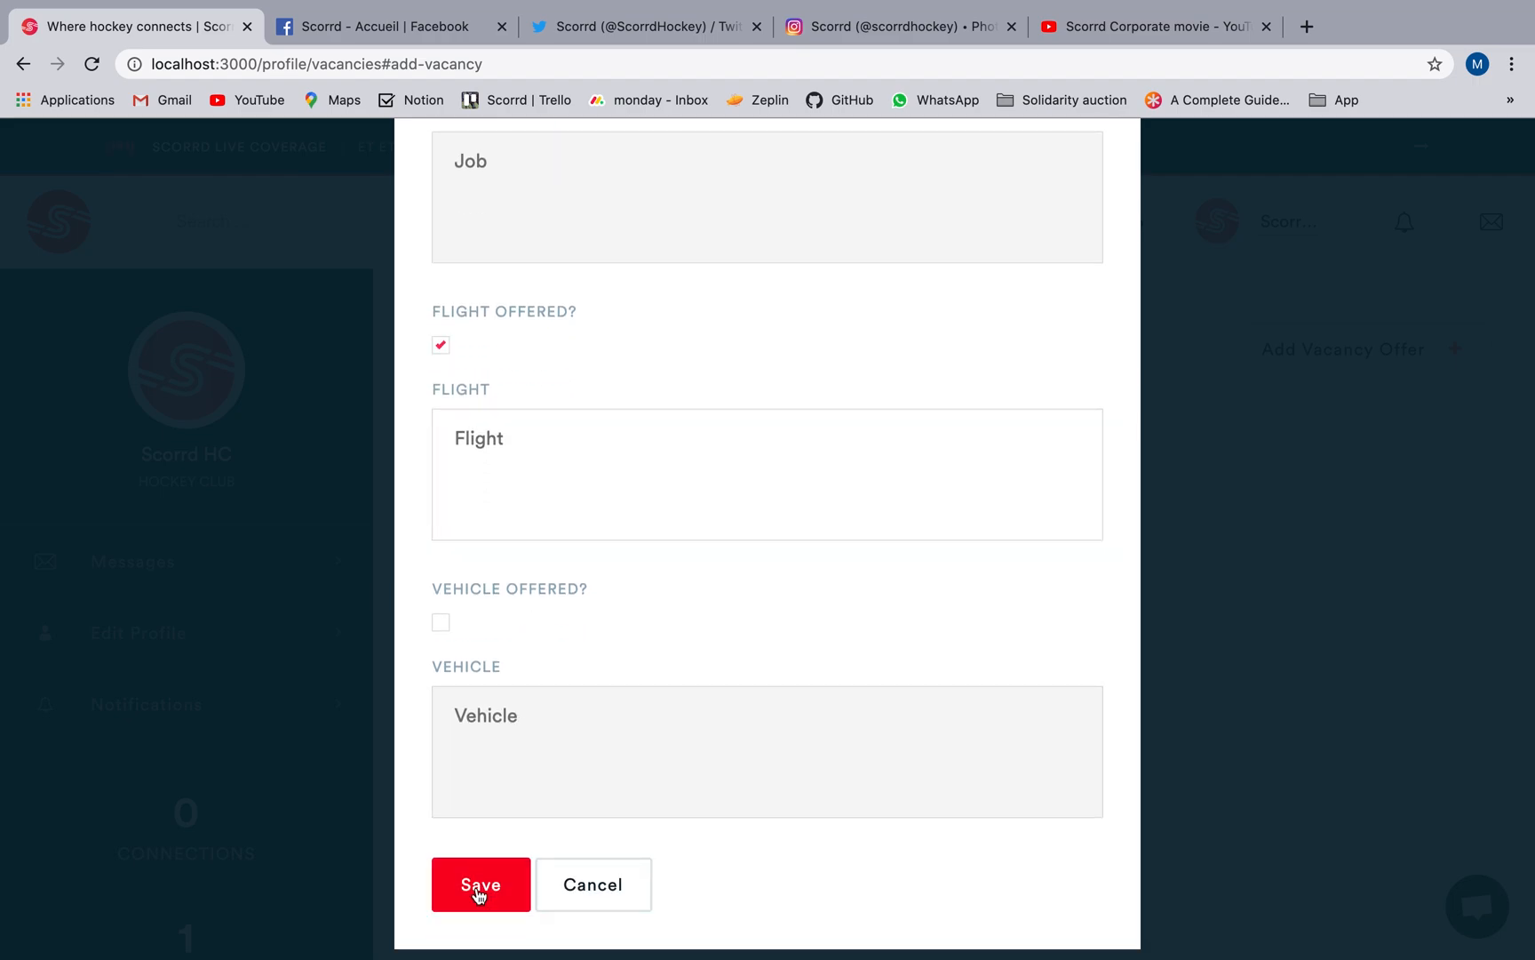
pyautogui.click(480, 885)
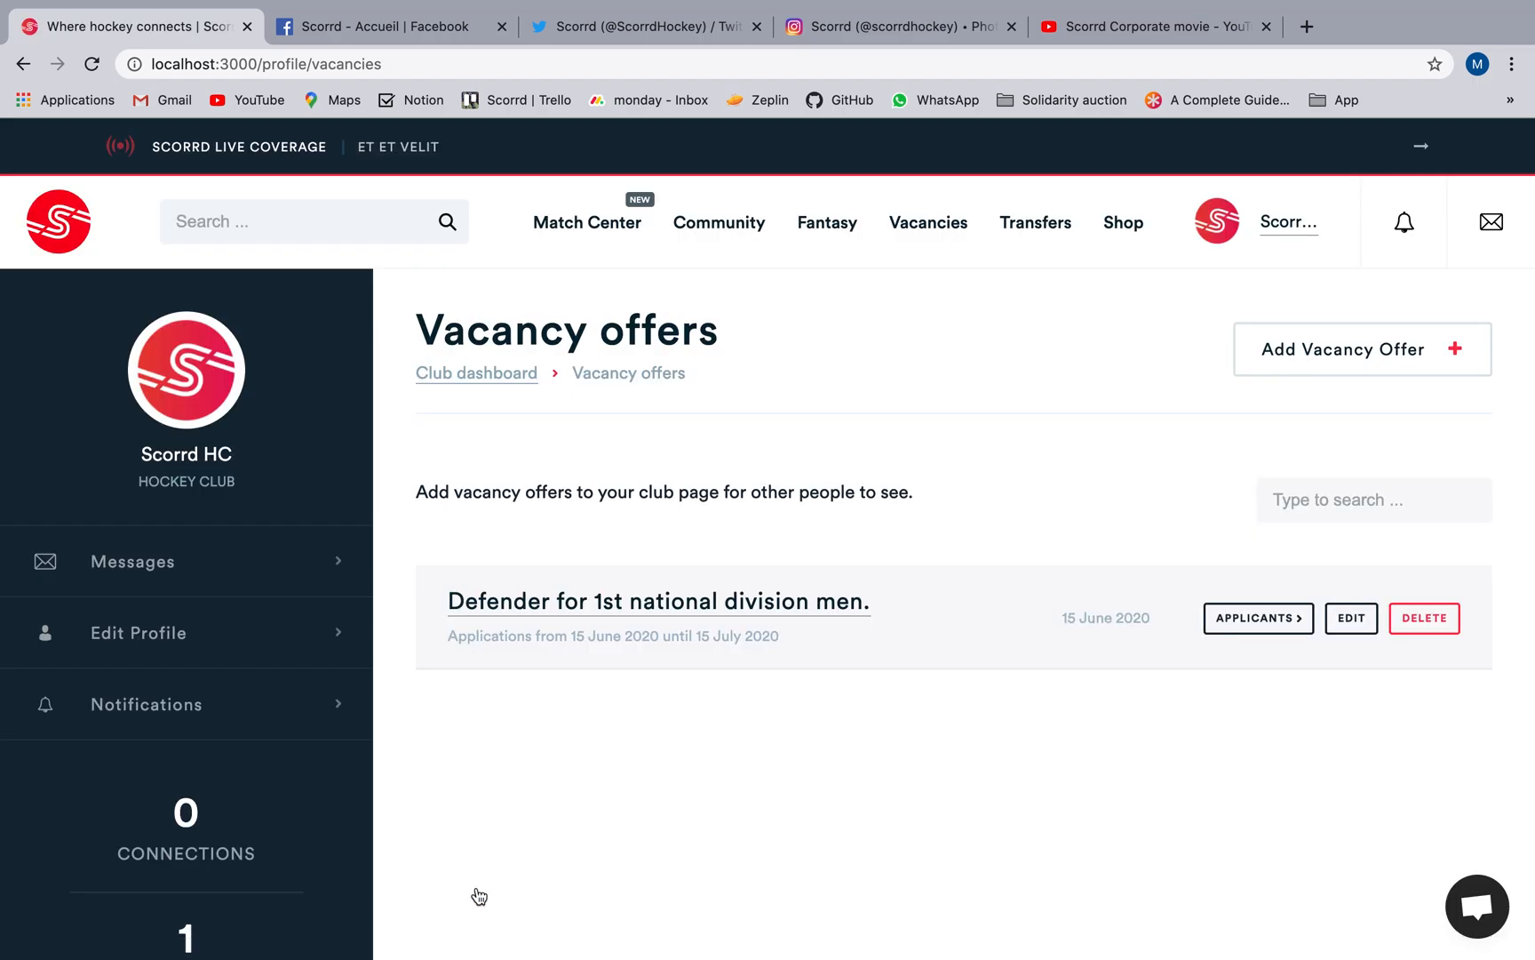
# Add Scorrd from the existing brands as the first club sponsor.
pyautogui.click(507, 381)
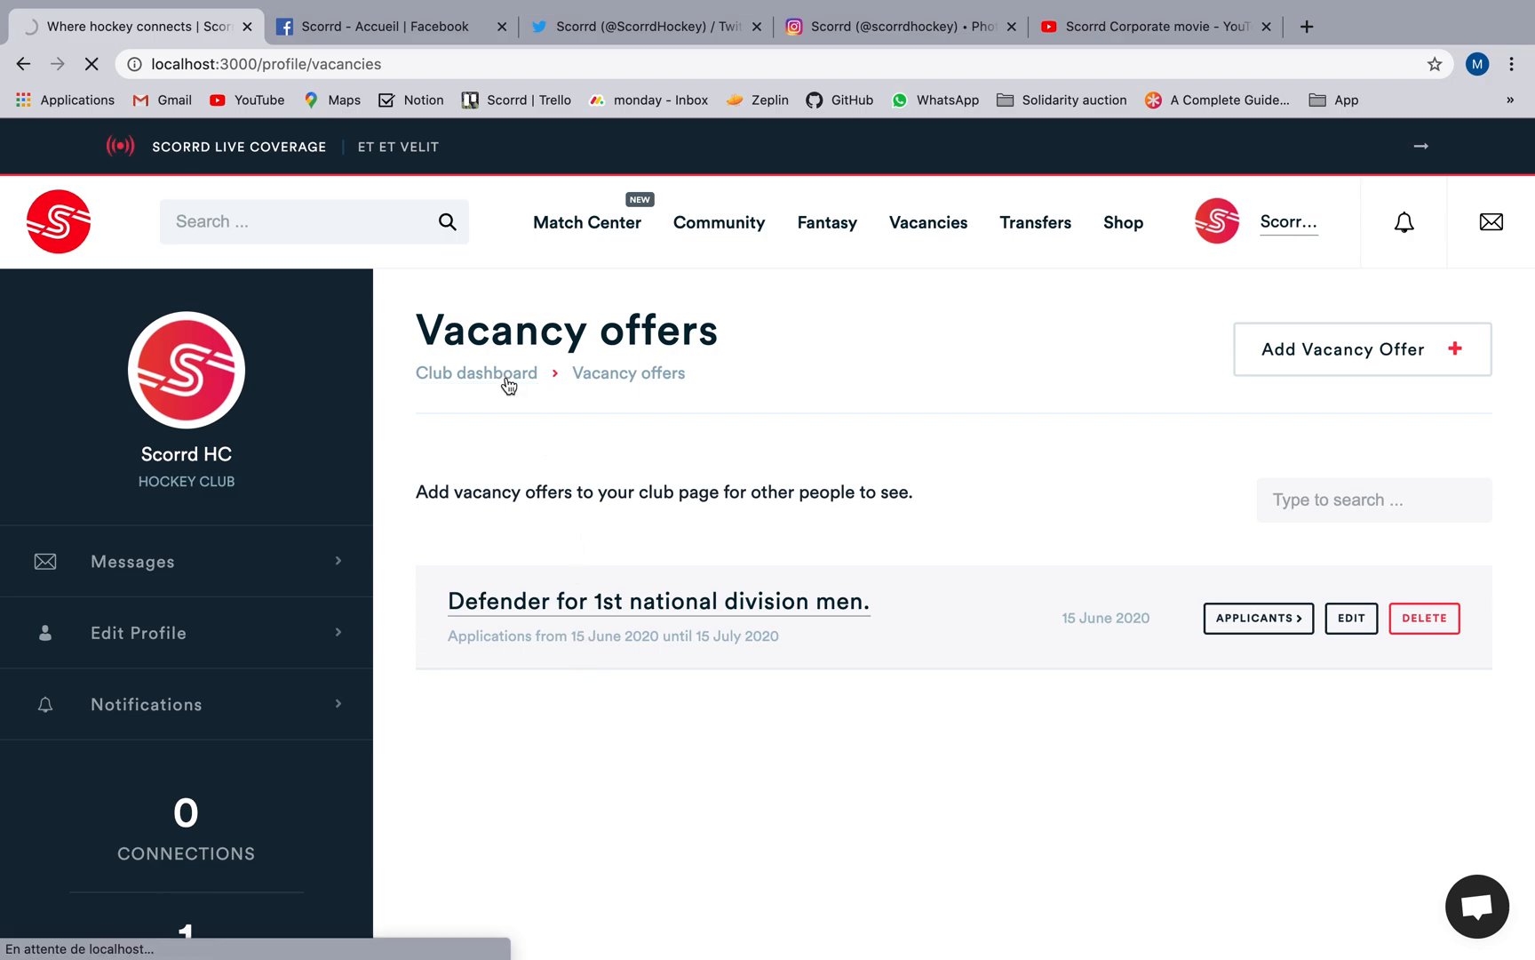
pyautogui.scroll(-2, 853, 742)
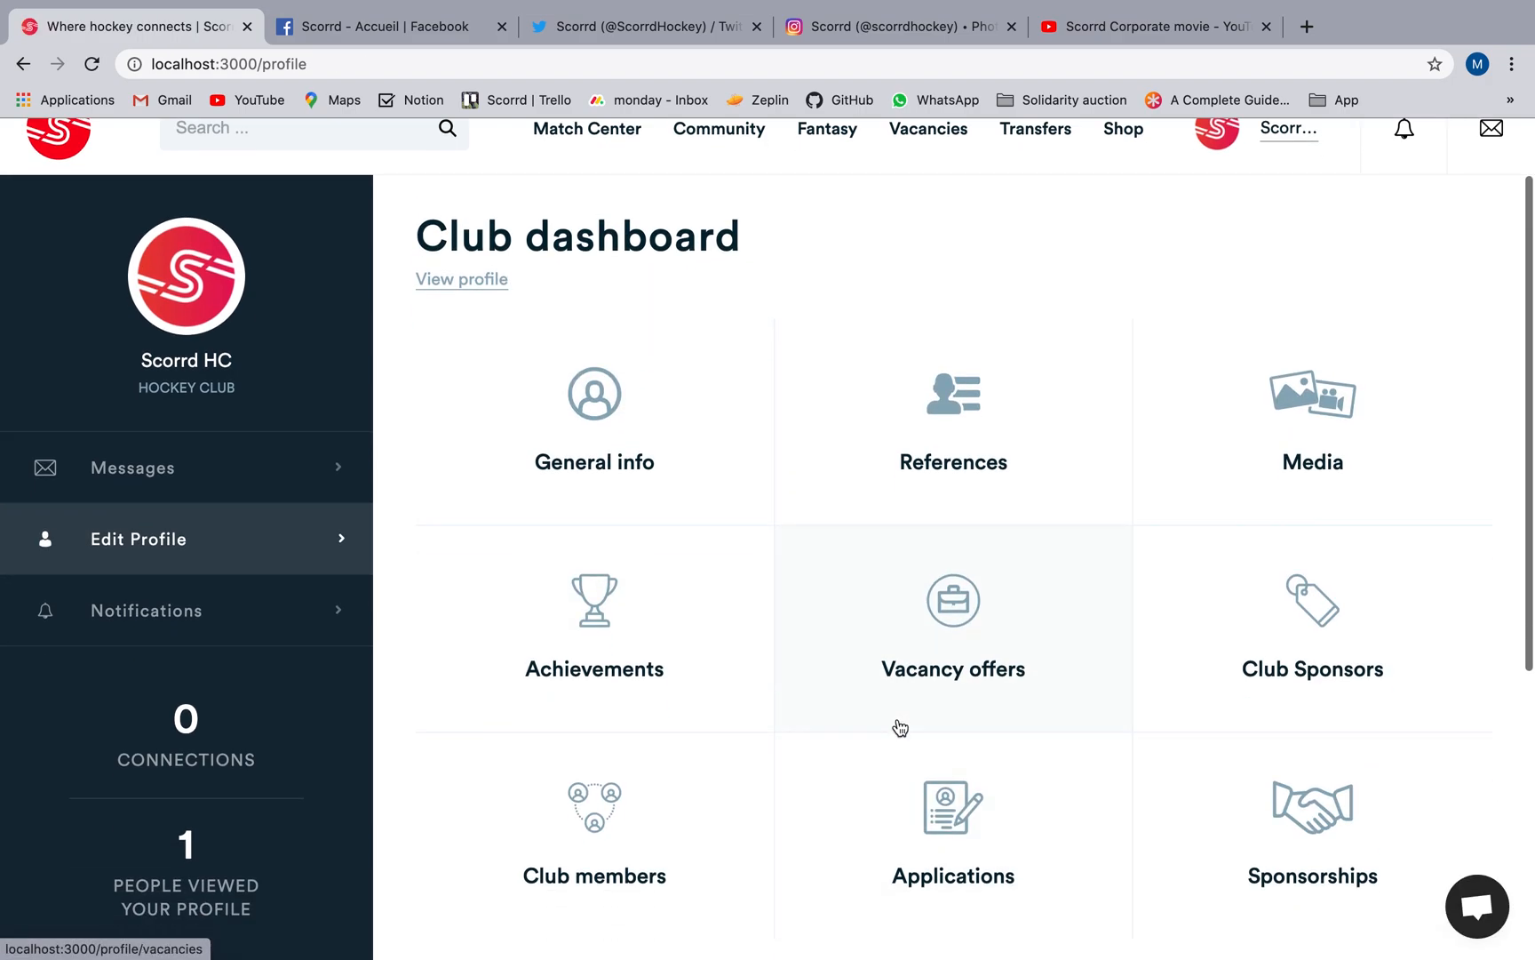
pyautogui.click(1204, 675)
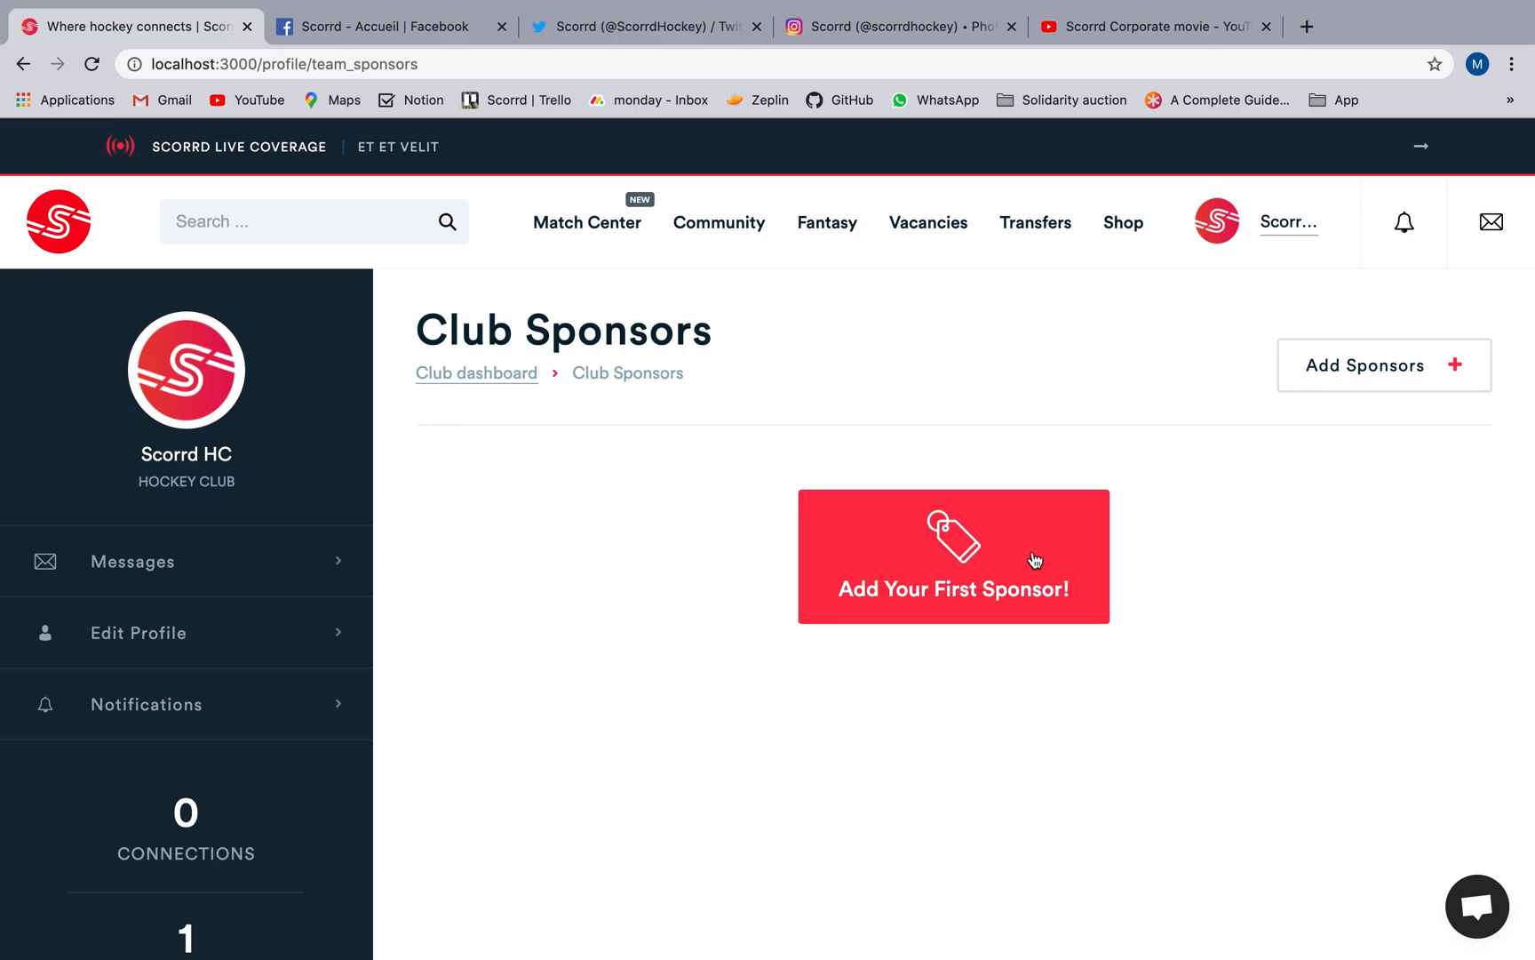
pyautogui.click(1034, 558)
pyautogui.click(679, 622)
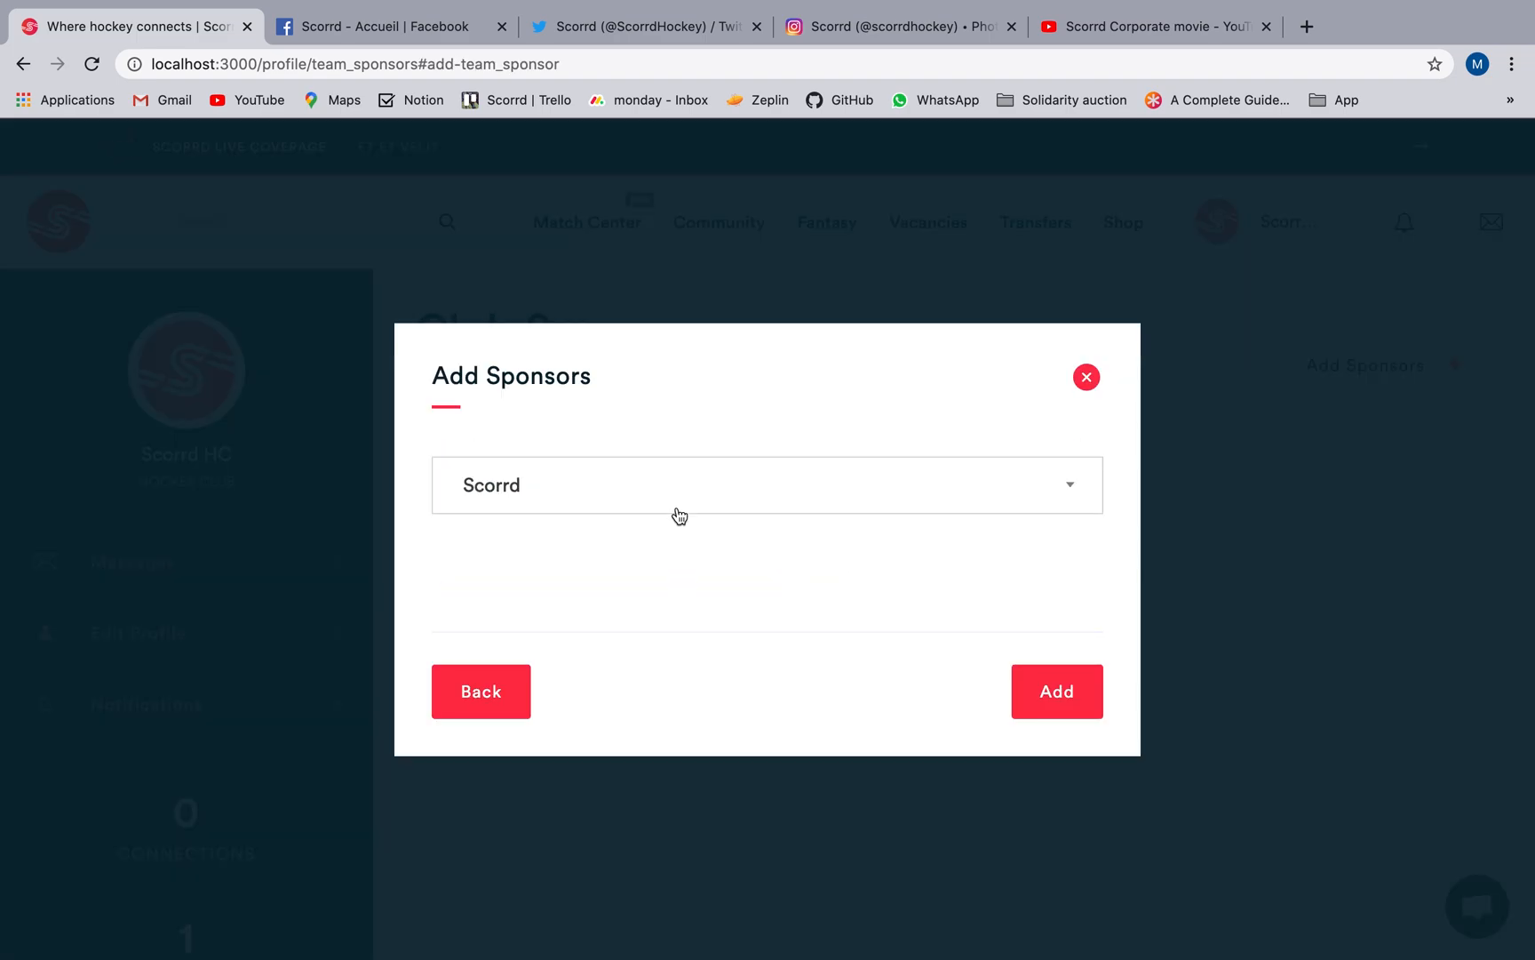
pyautogui.click(675, 511)
pyautogui.click(638, 560)
pyautogui.click(1052, 702)
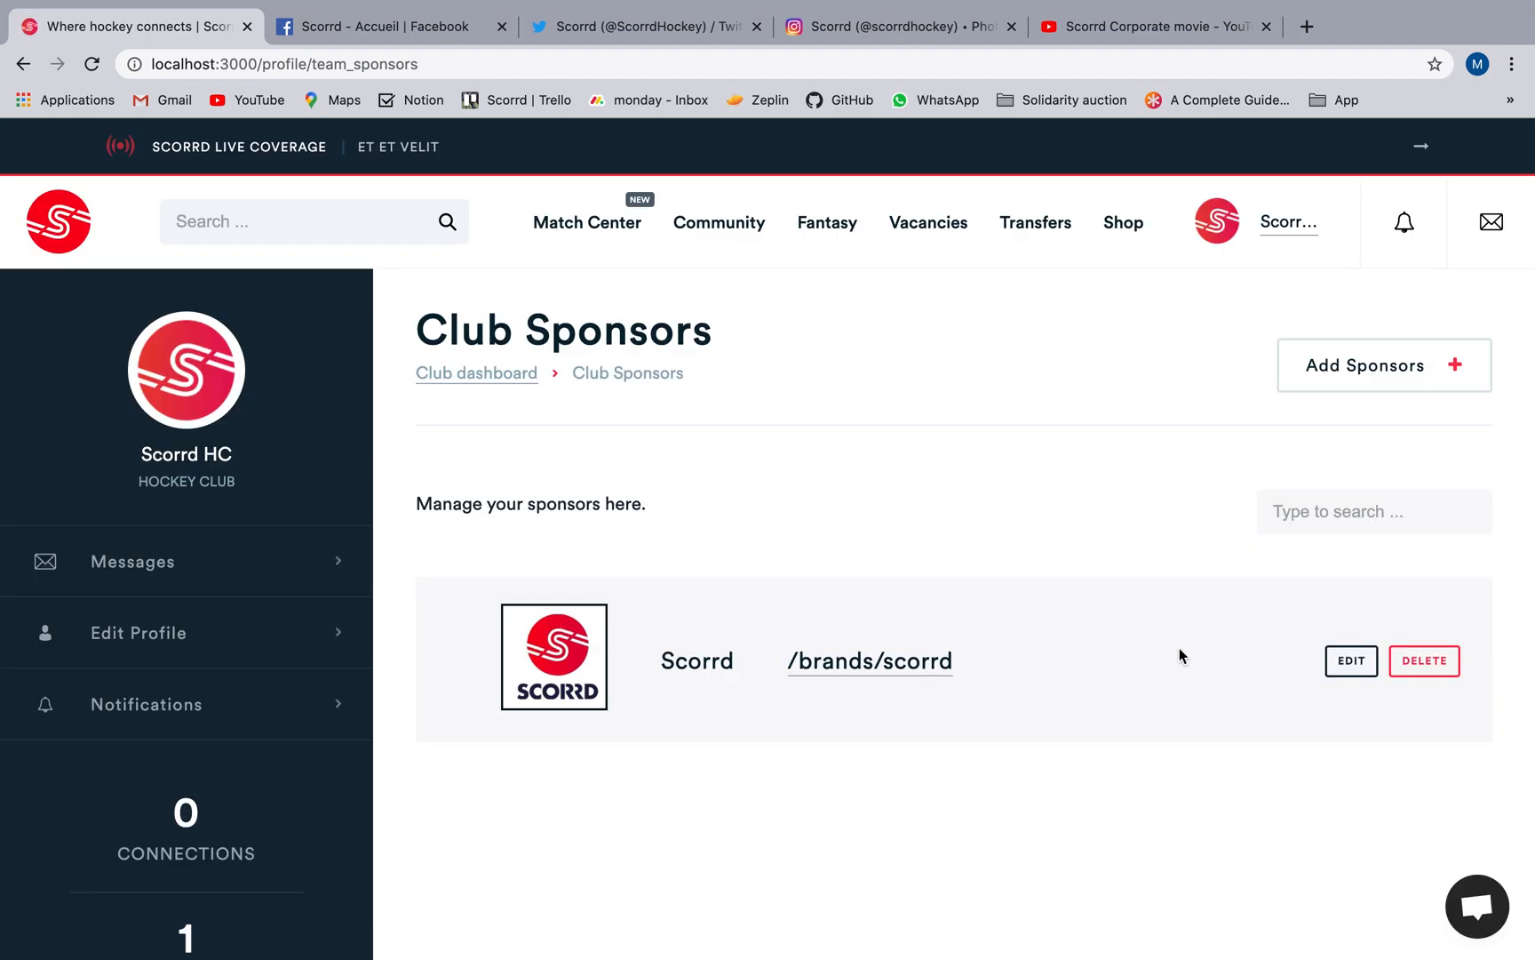
# Start a custom club sponsor with the club-sandwich image file as its logo and Duvel as its name.
pyautogui.click(1304, 360)
pyautogui.click(995, 600)
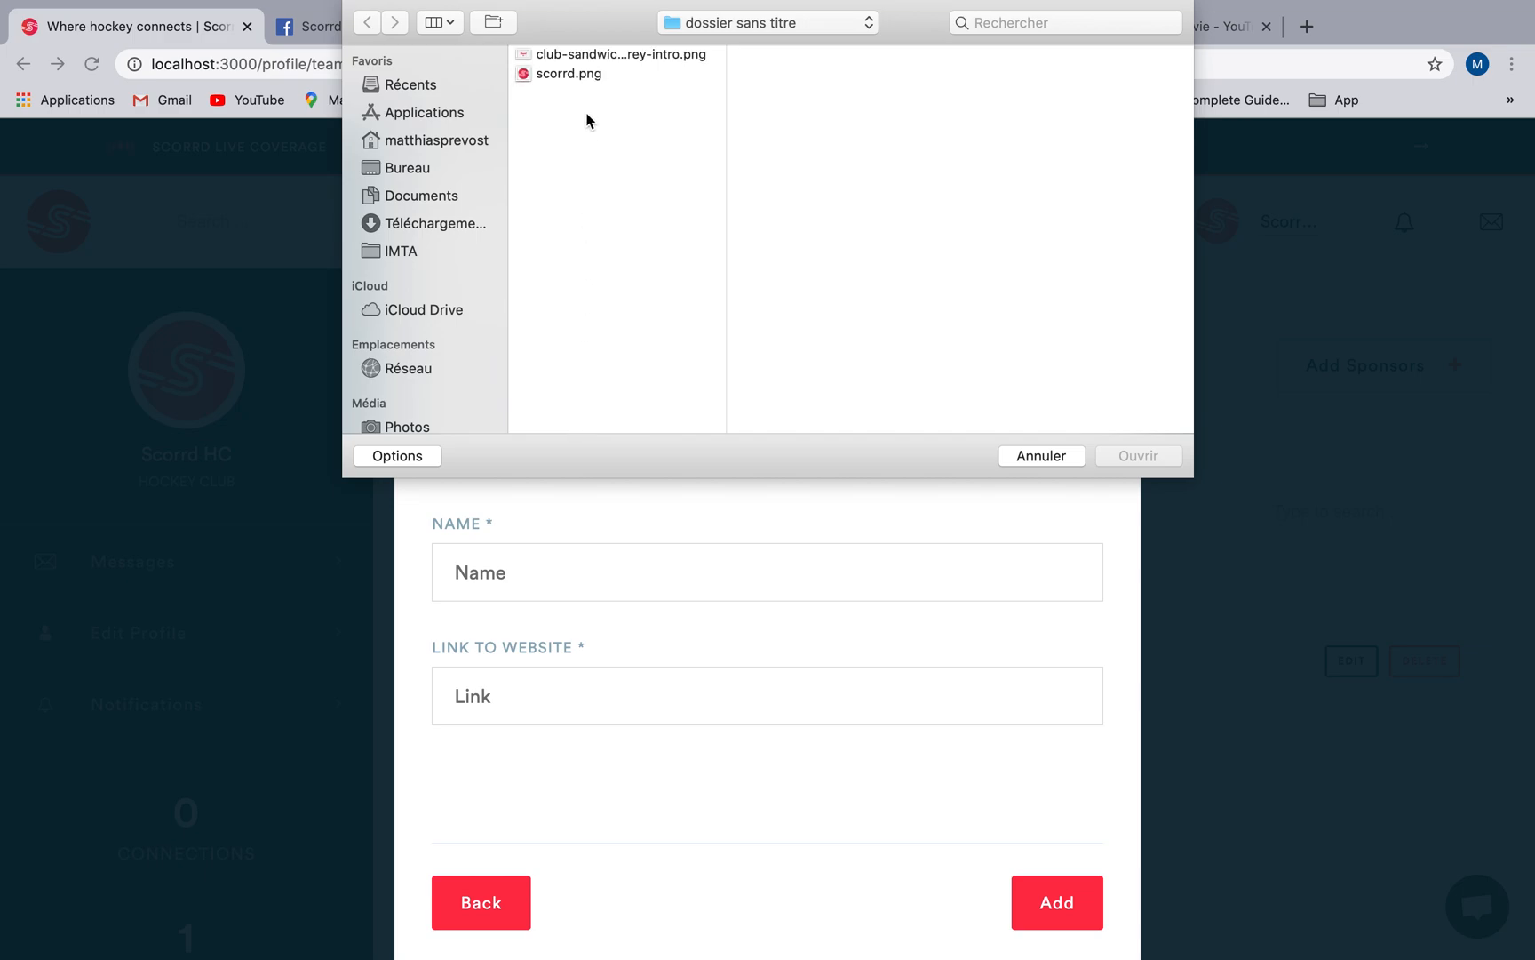
pyautogui.click(611, 55)
pyautogui.click(1134, 457)
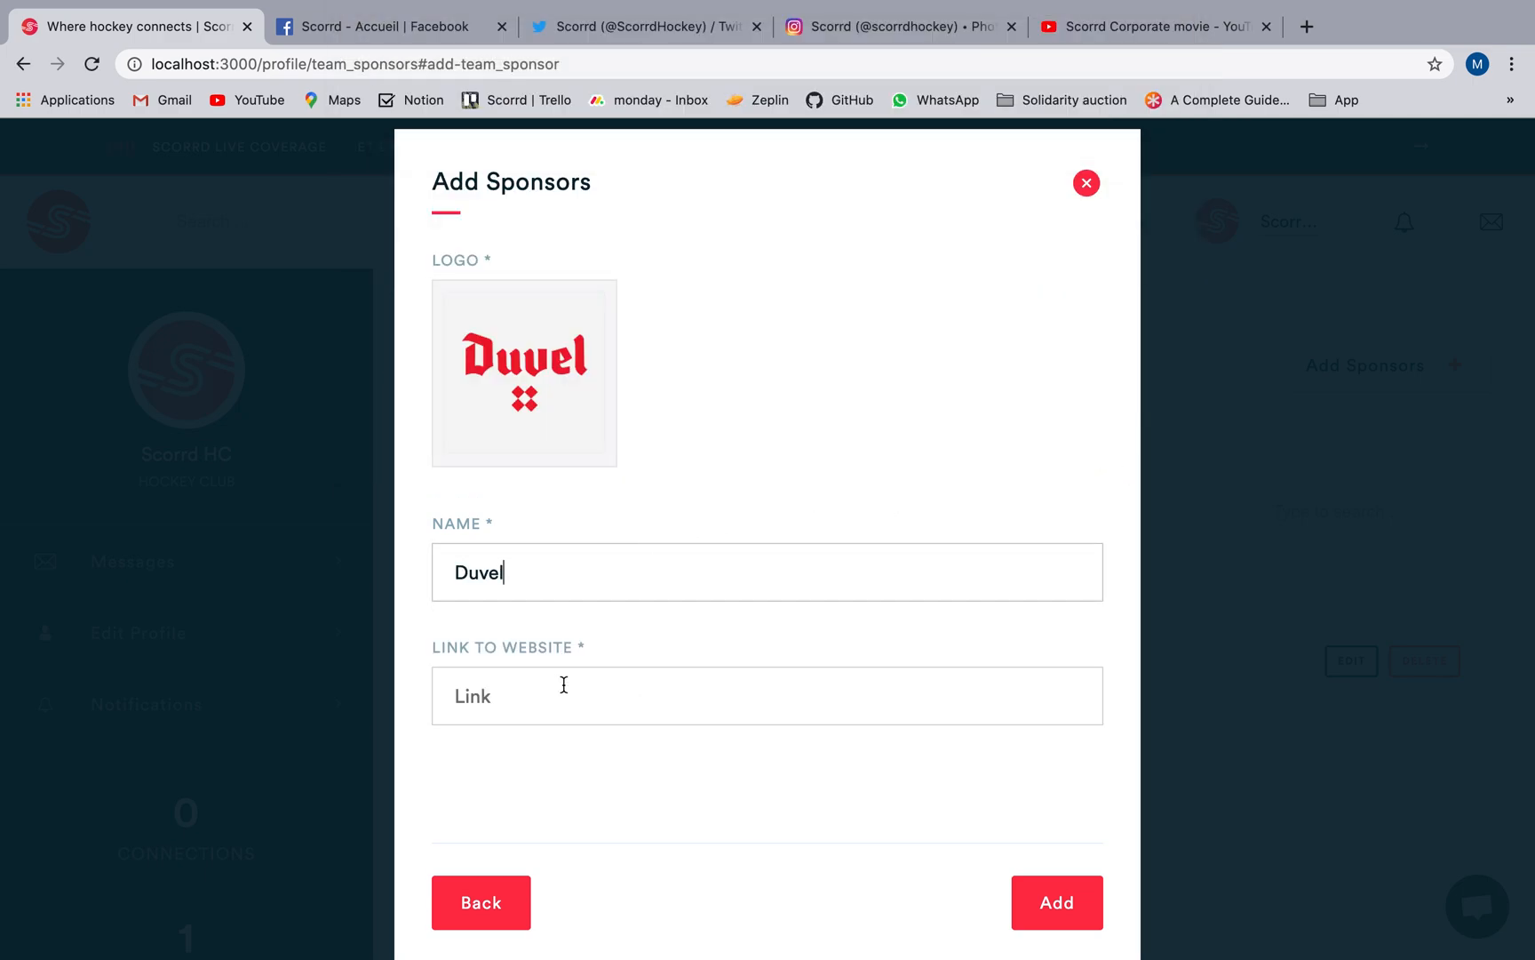
pyautogui.click(563, 684)
pyautogui.write('http:/')
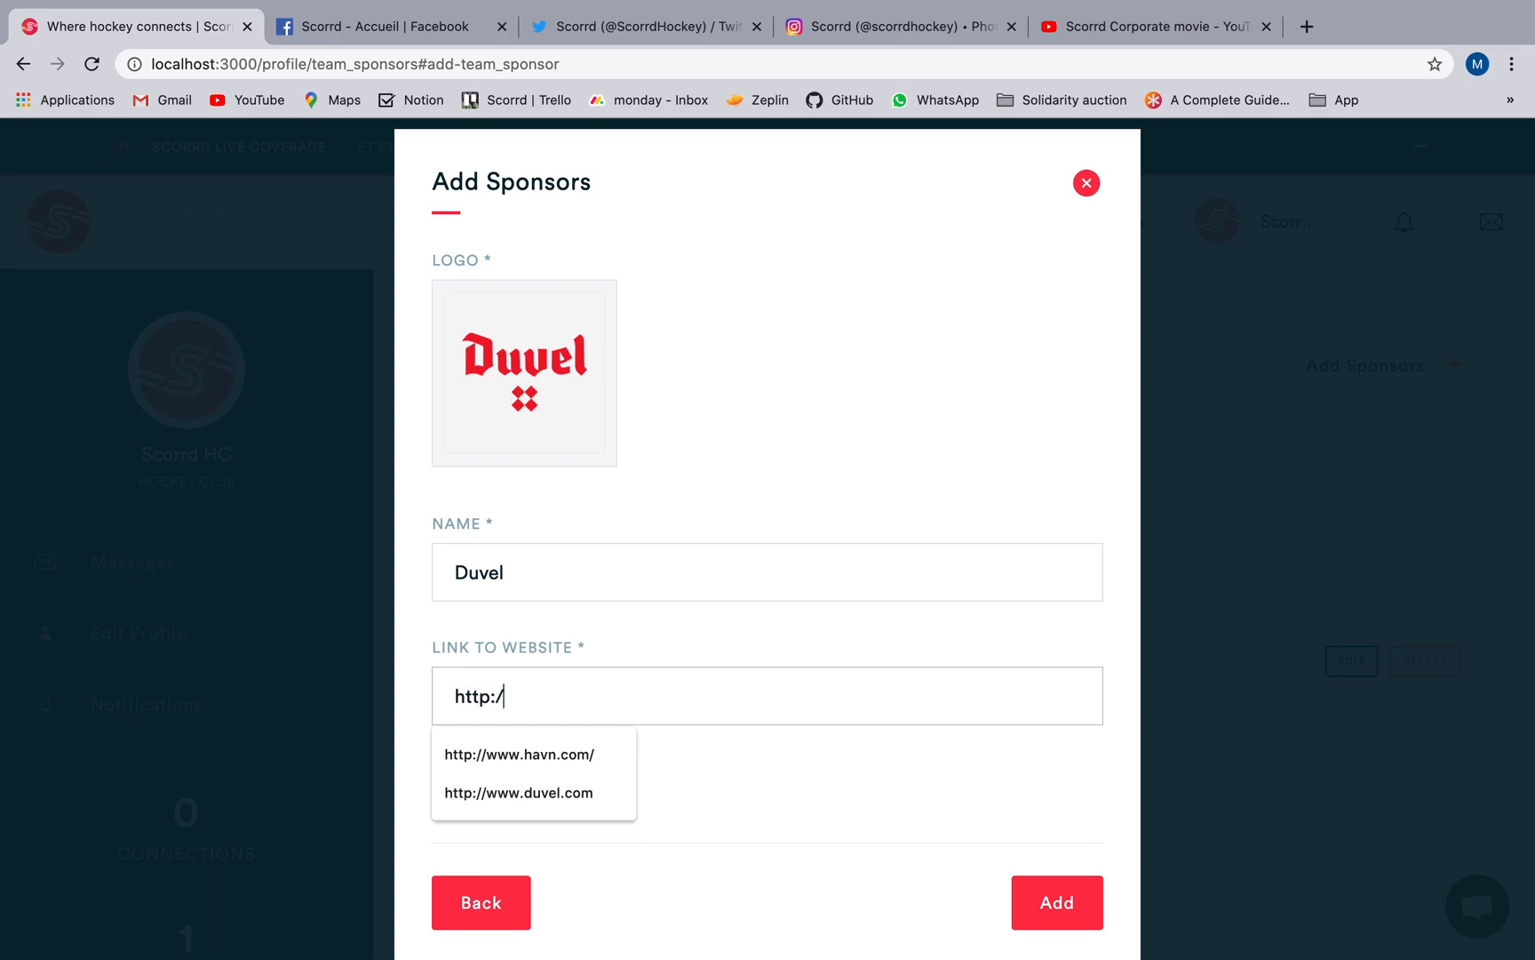
pyautogui.write('/duvel.com')
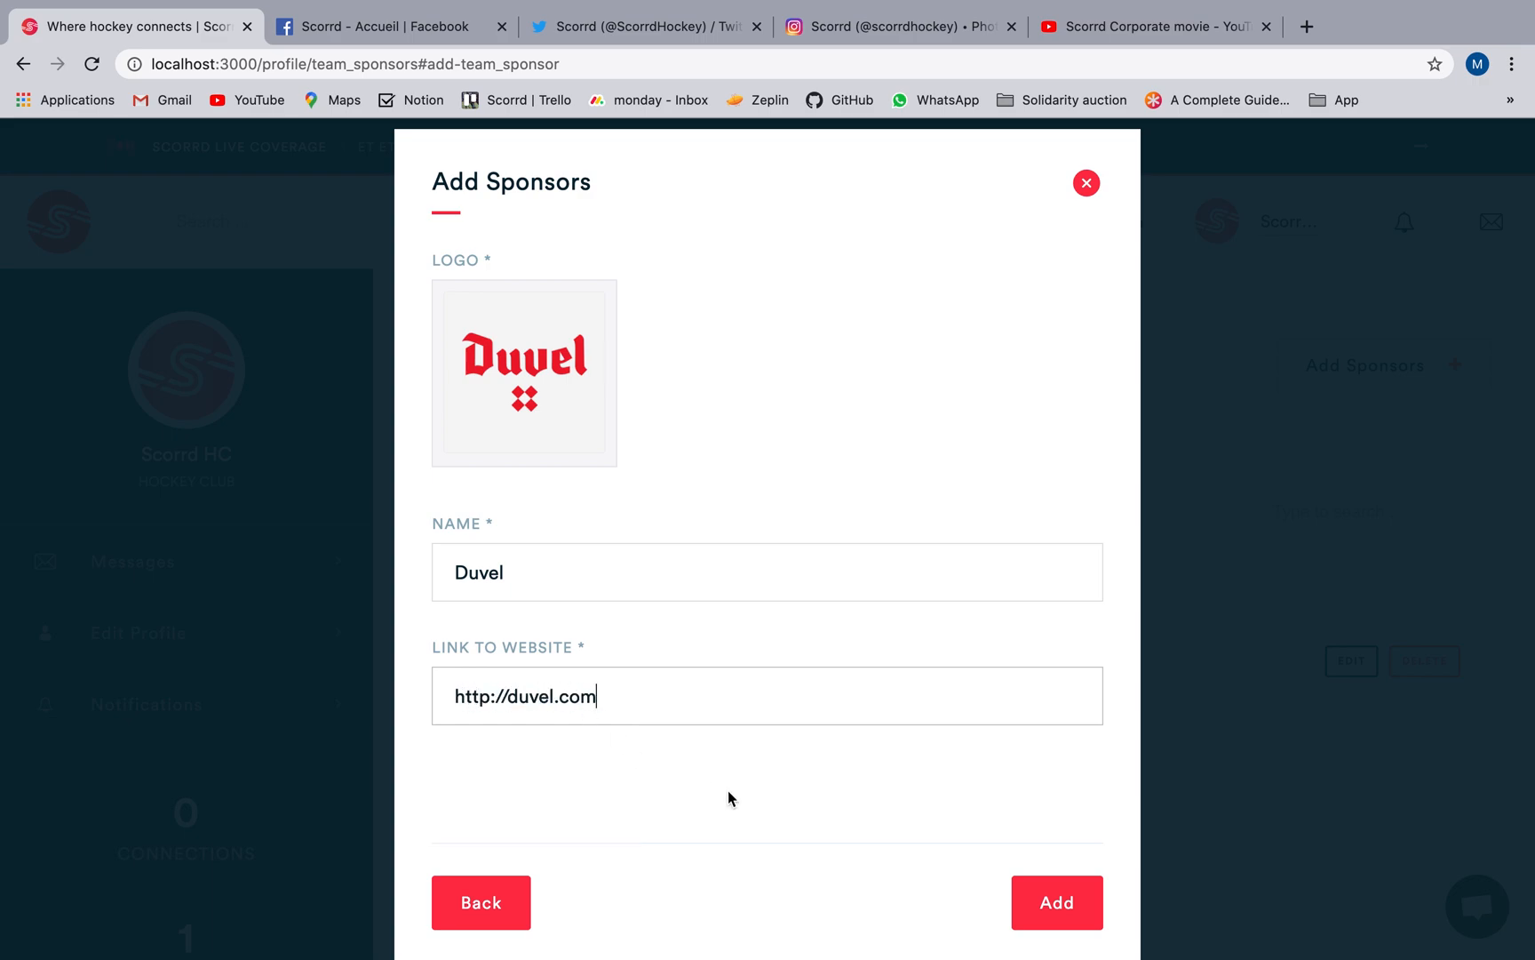
pyautogui.click(1075, 902)
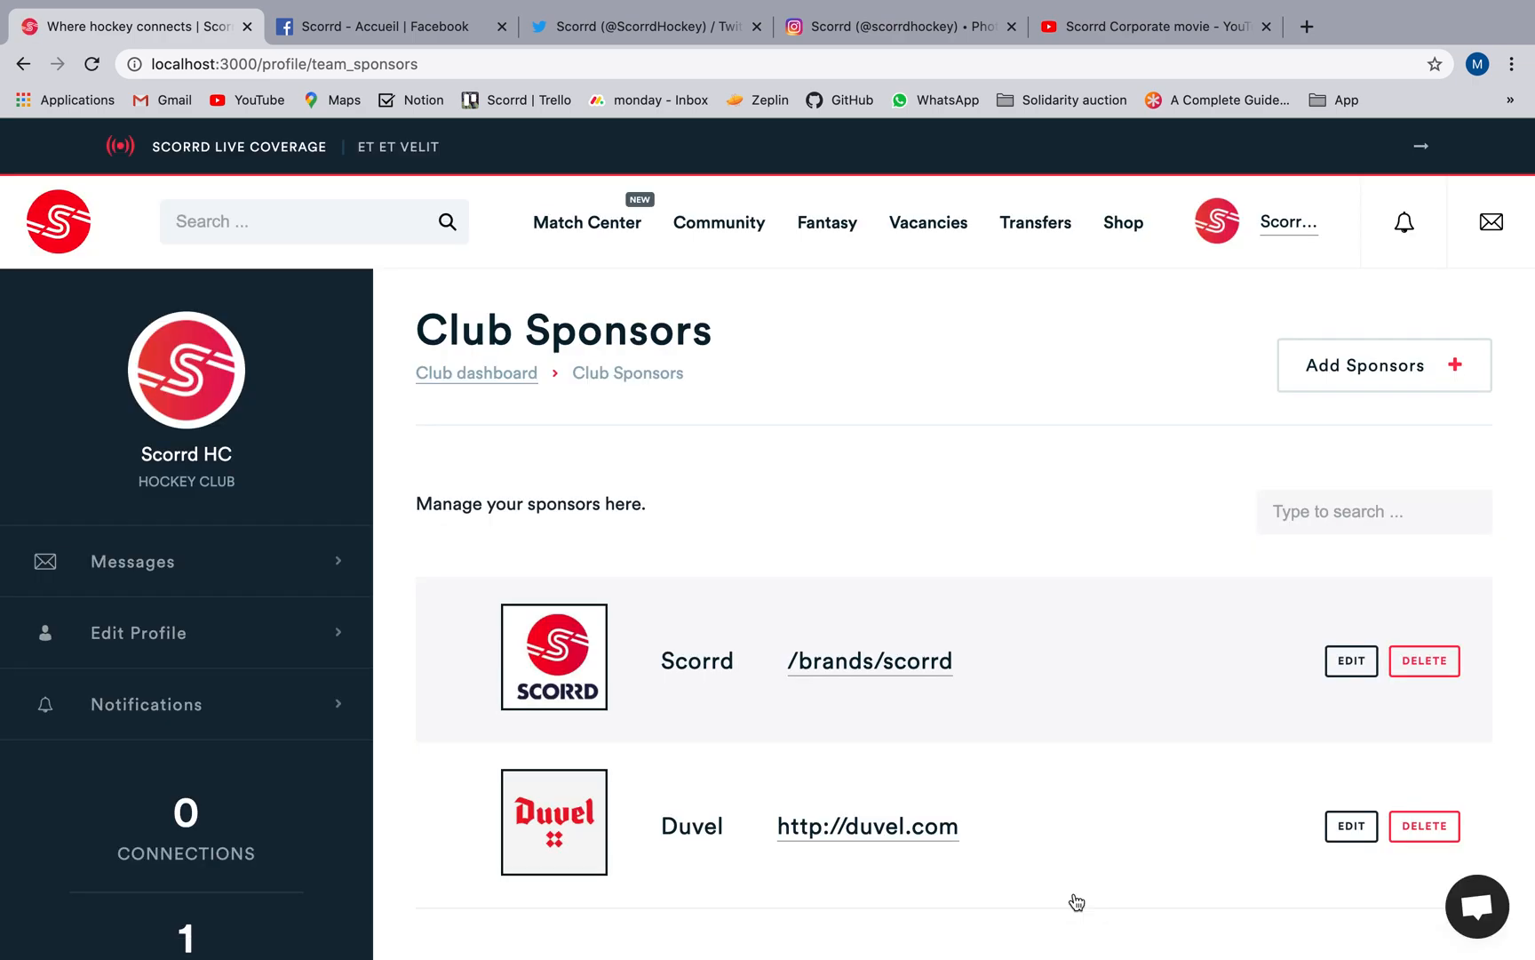
# Add a club team named Ladies 1 in the 1st national division women.
pyautogui.click(503, 378)
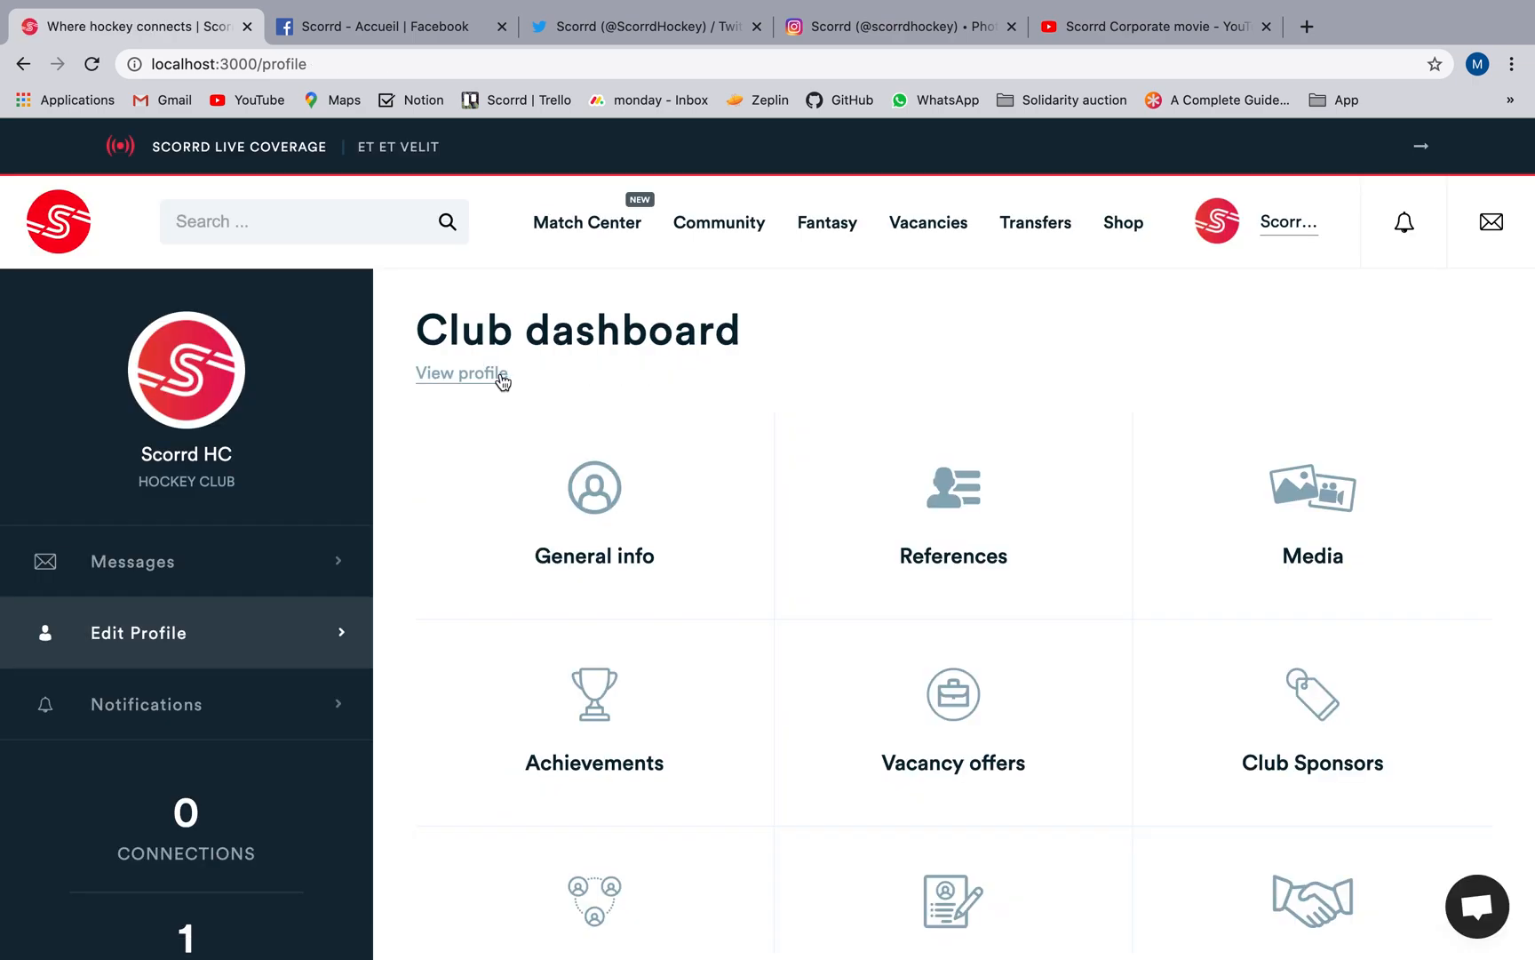
pyautogui.scroll(-3, 501, 396)
pyautogui.click(520, 590)
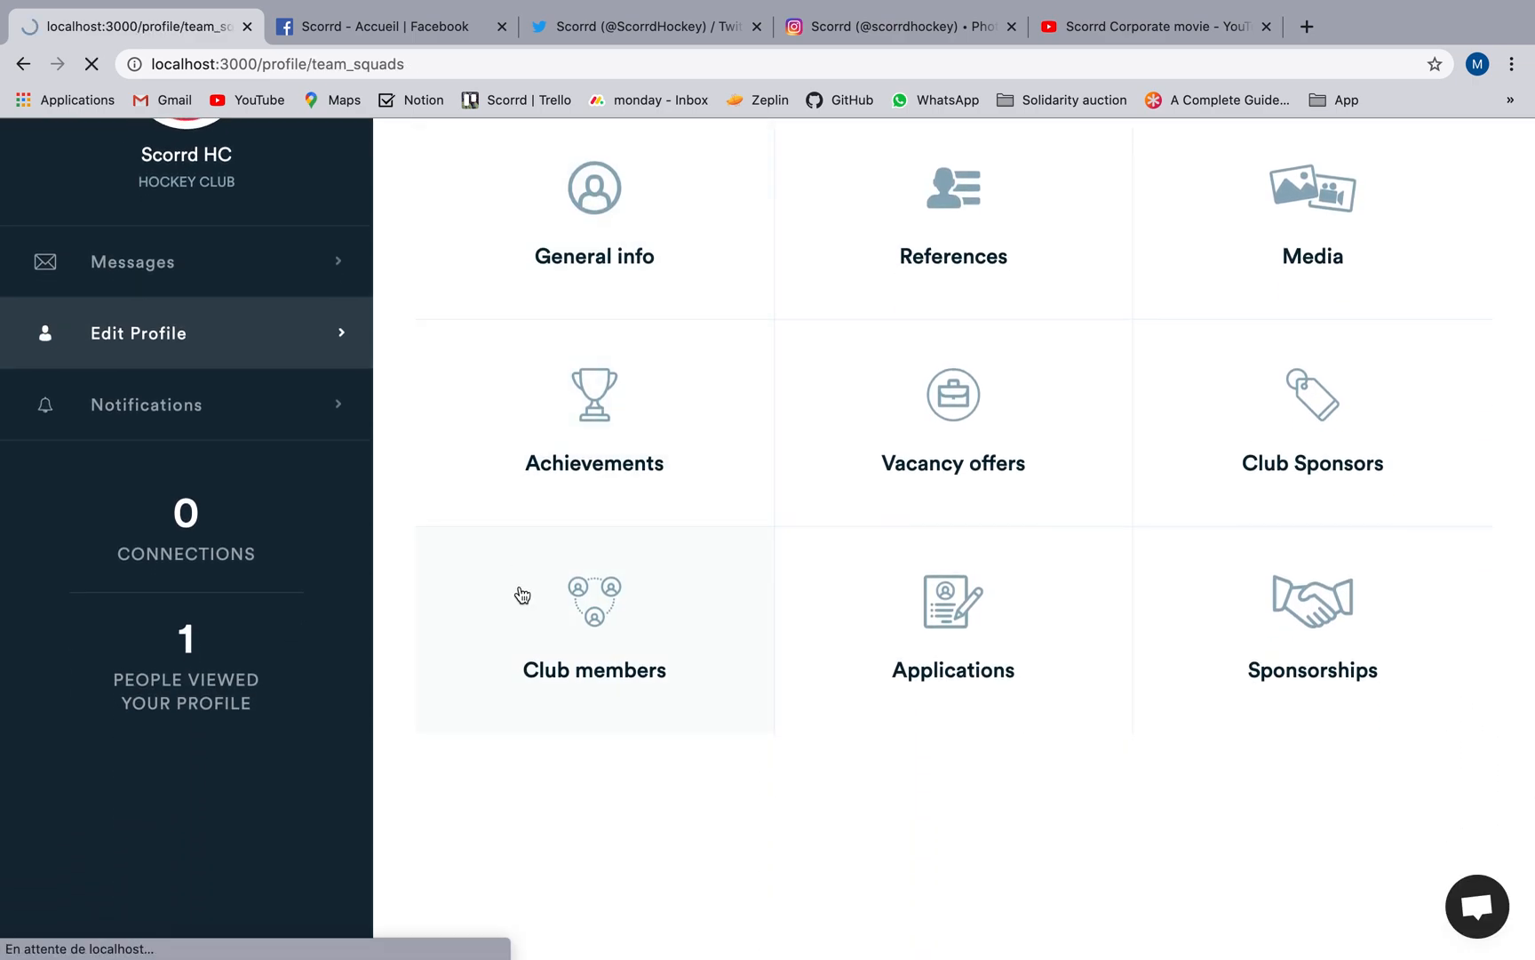
pyautogui.click(897, 548)
pyautogui.click(754, 459)
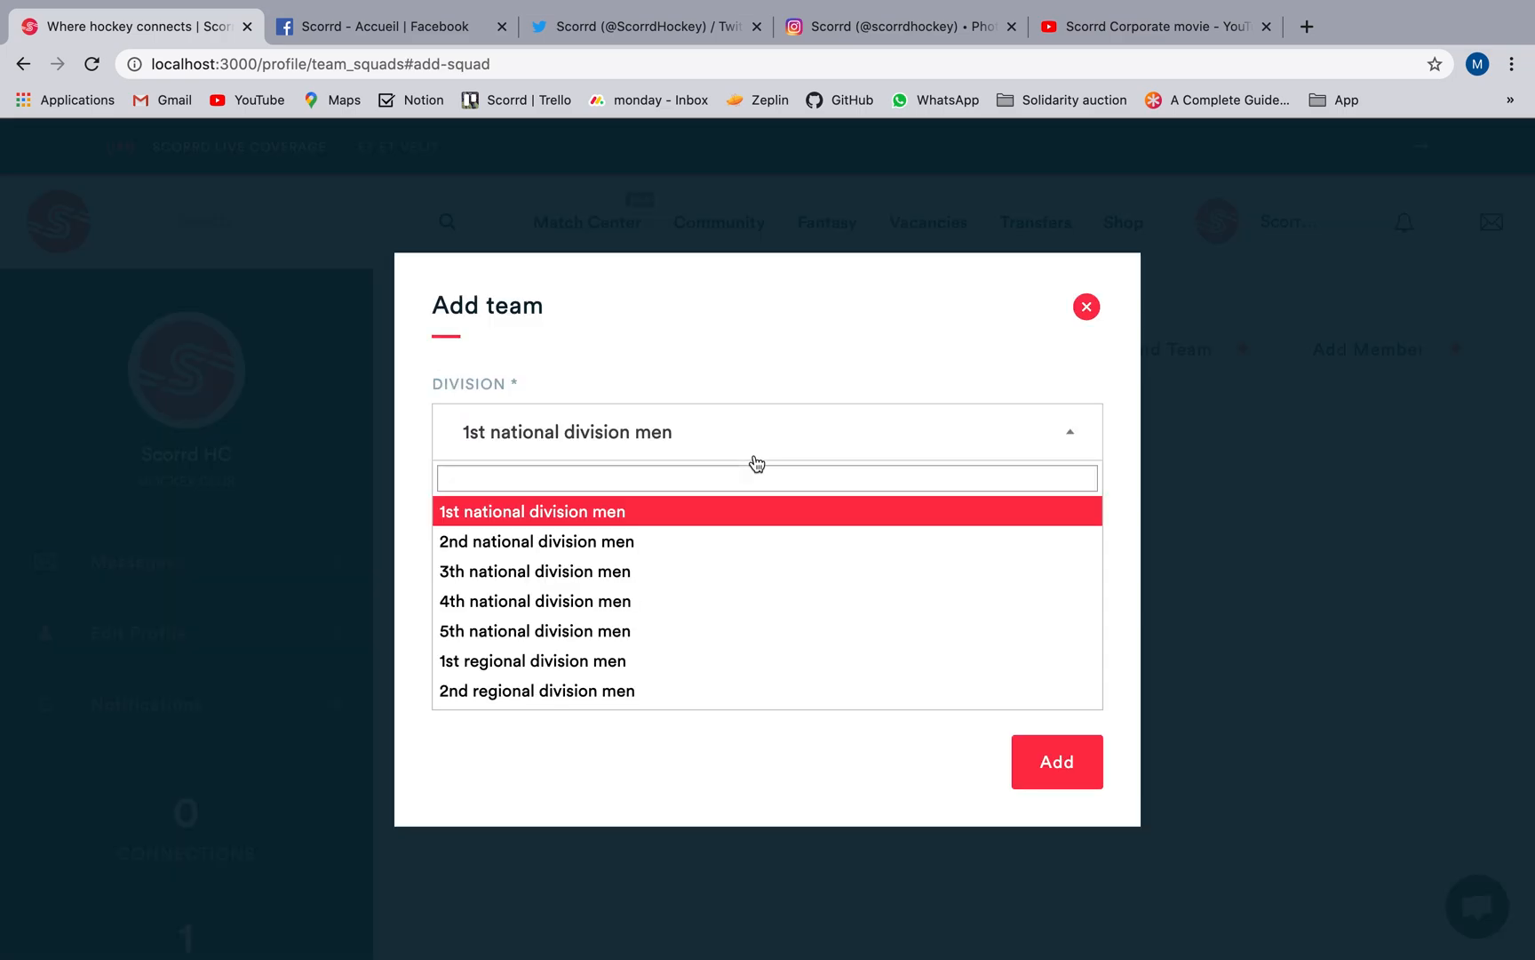
pyautogui.scroll(-5, 747, 541)
pyautogui.click(689, 636)
pyautogui.click(626, 560)
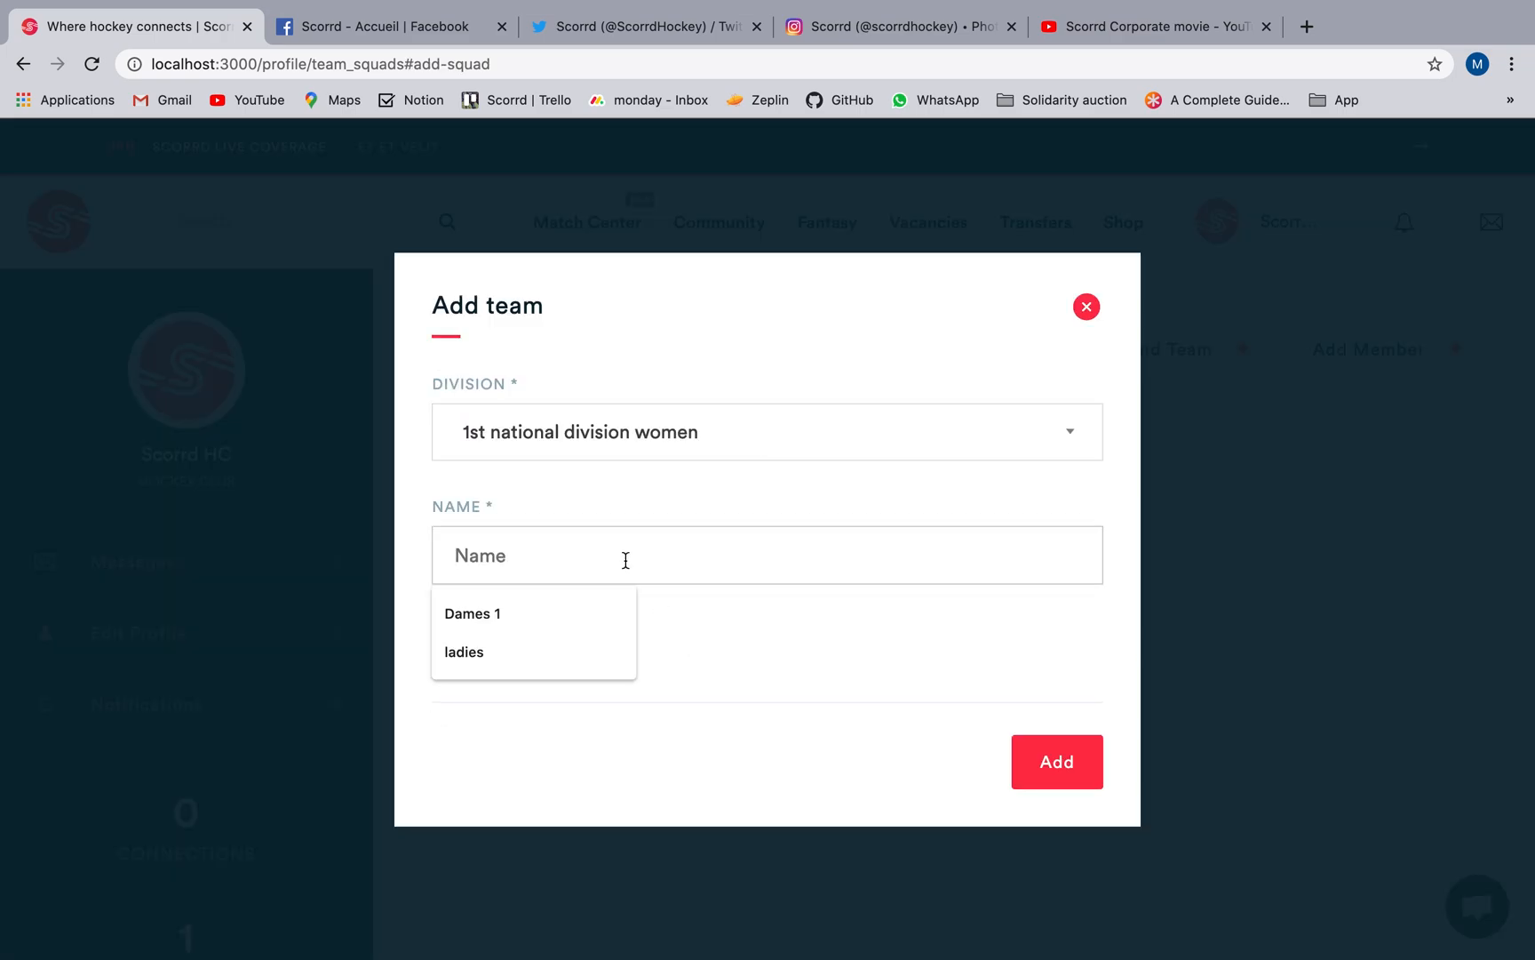
pyautogui.click(1040, 762)
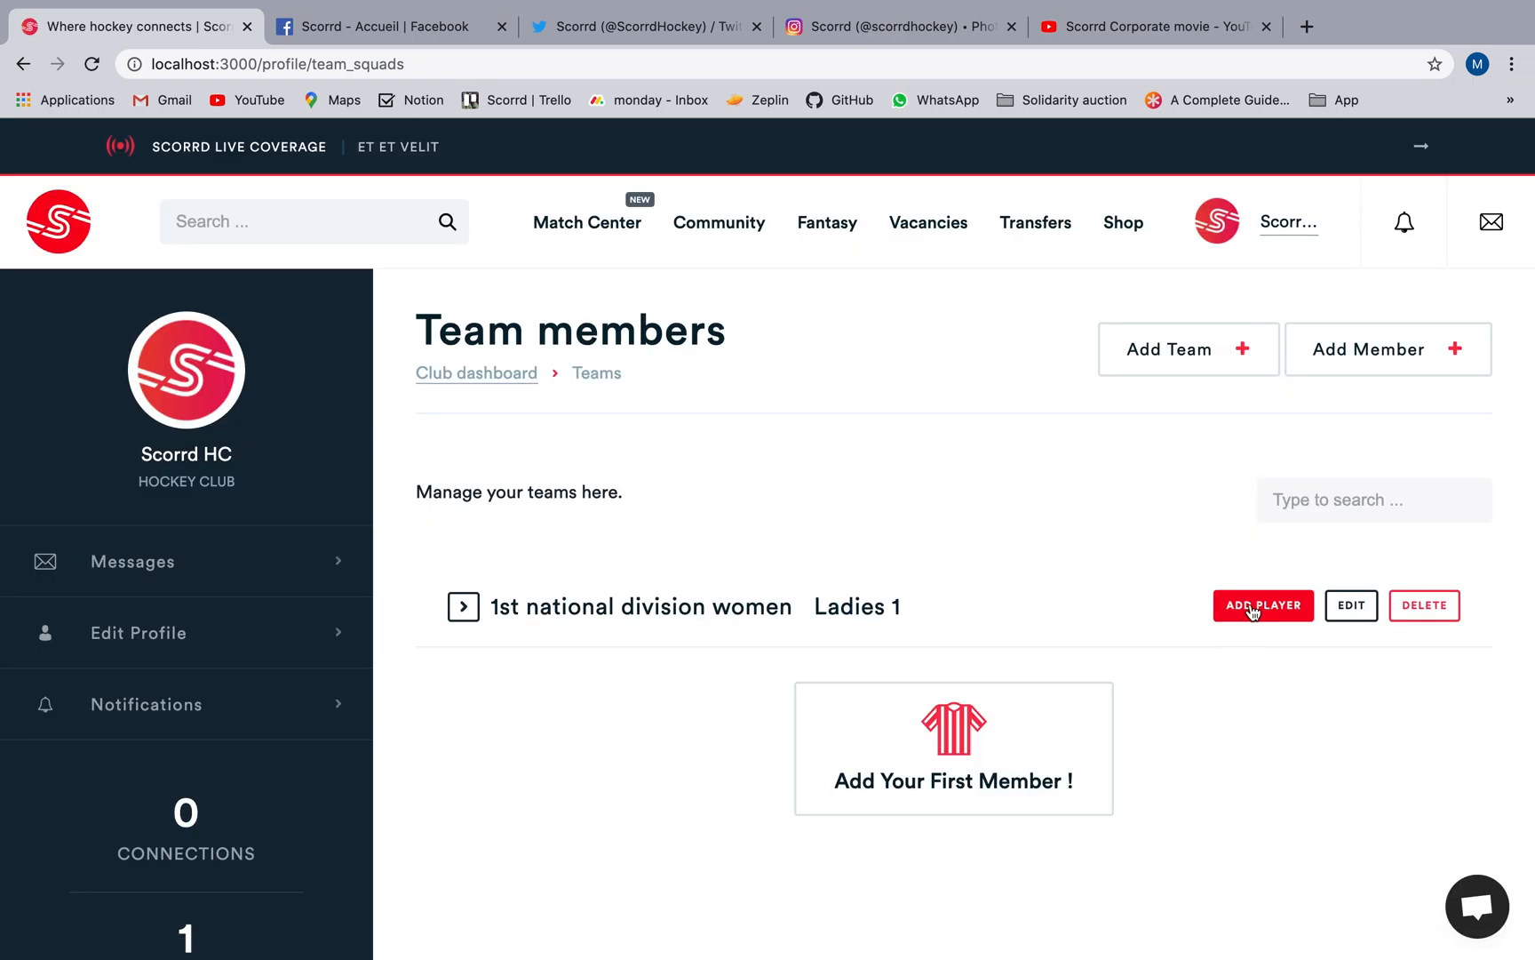
# Add a player found by searching "za" to the Ladies 1 team, with start date 2019.
pyautogui.click(1253, 608)
pyautogui.click(810, 411)
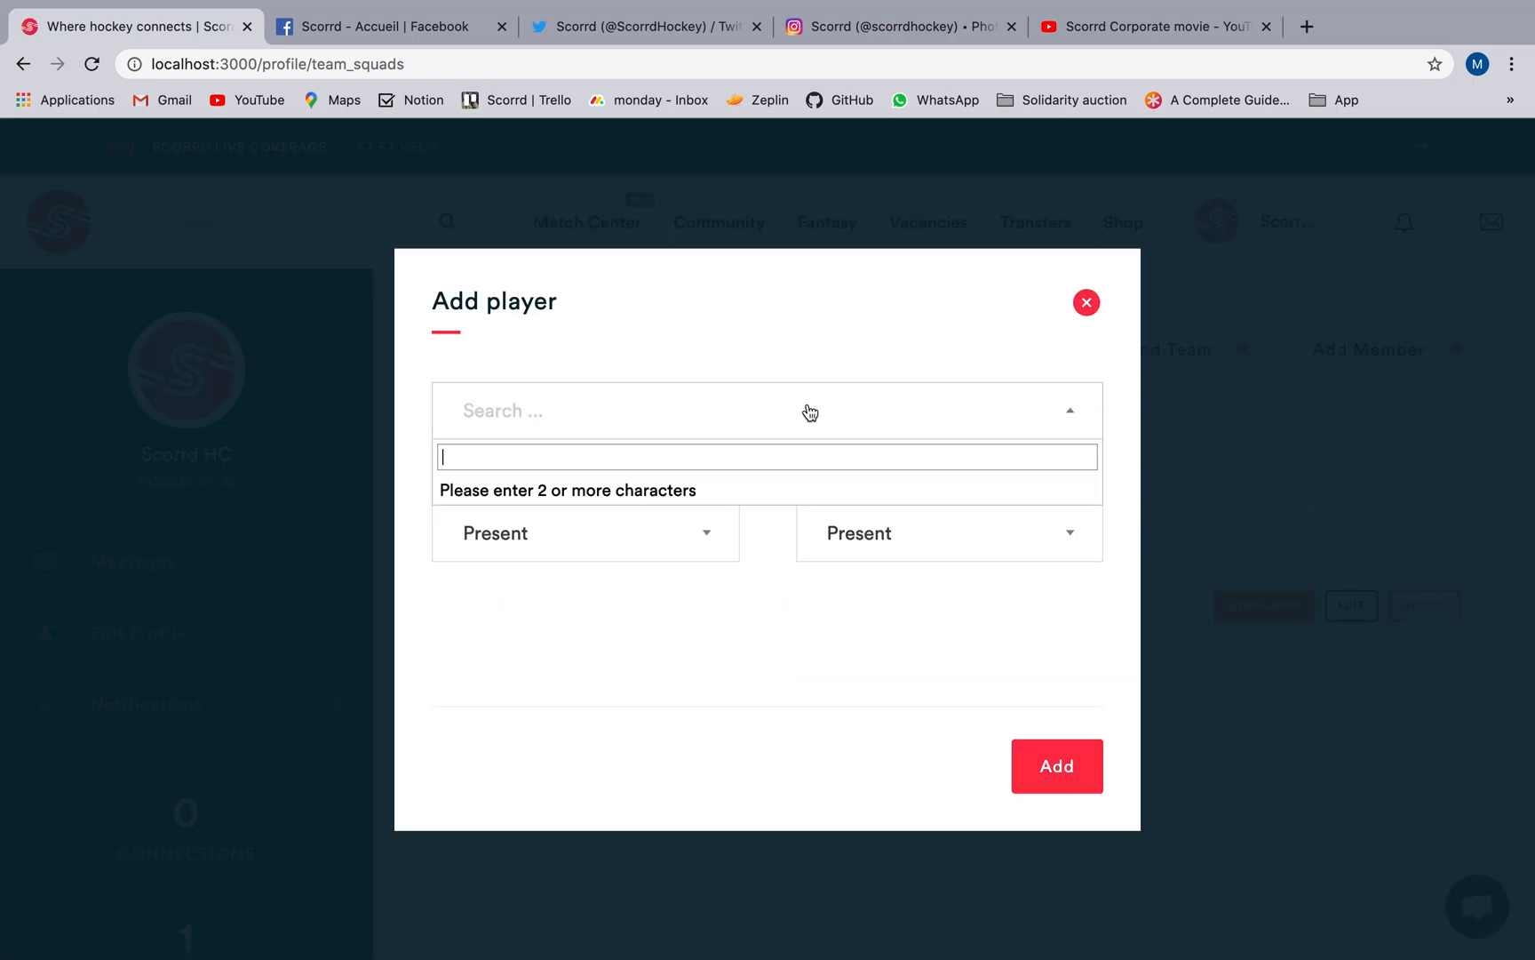
pyautogui.write('za')
pyautogui.click(574, 553)
pyautogui.click(561, 552)
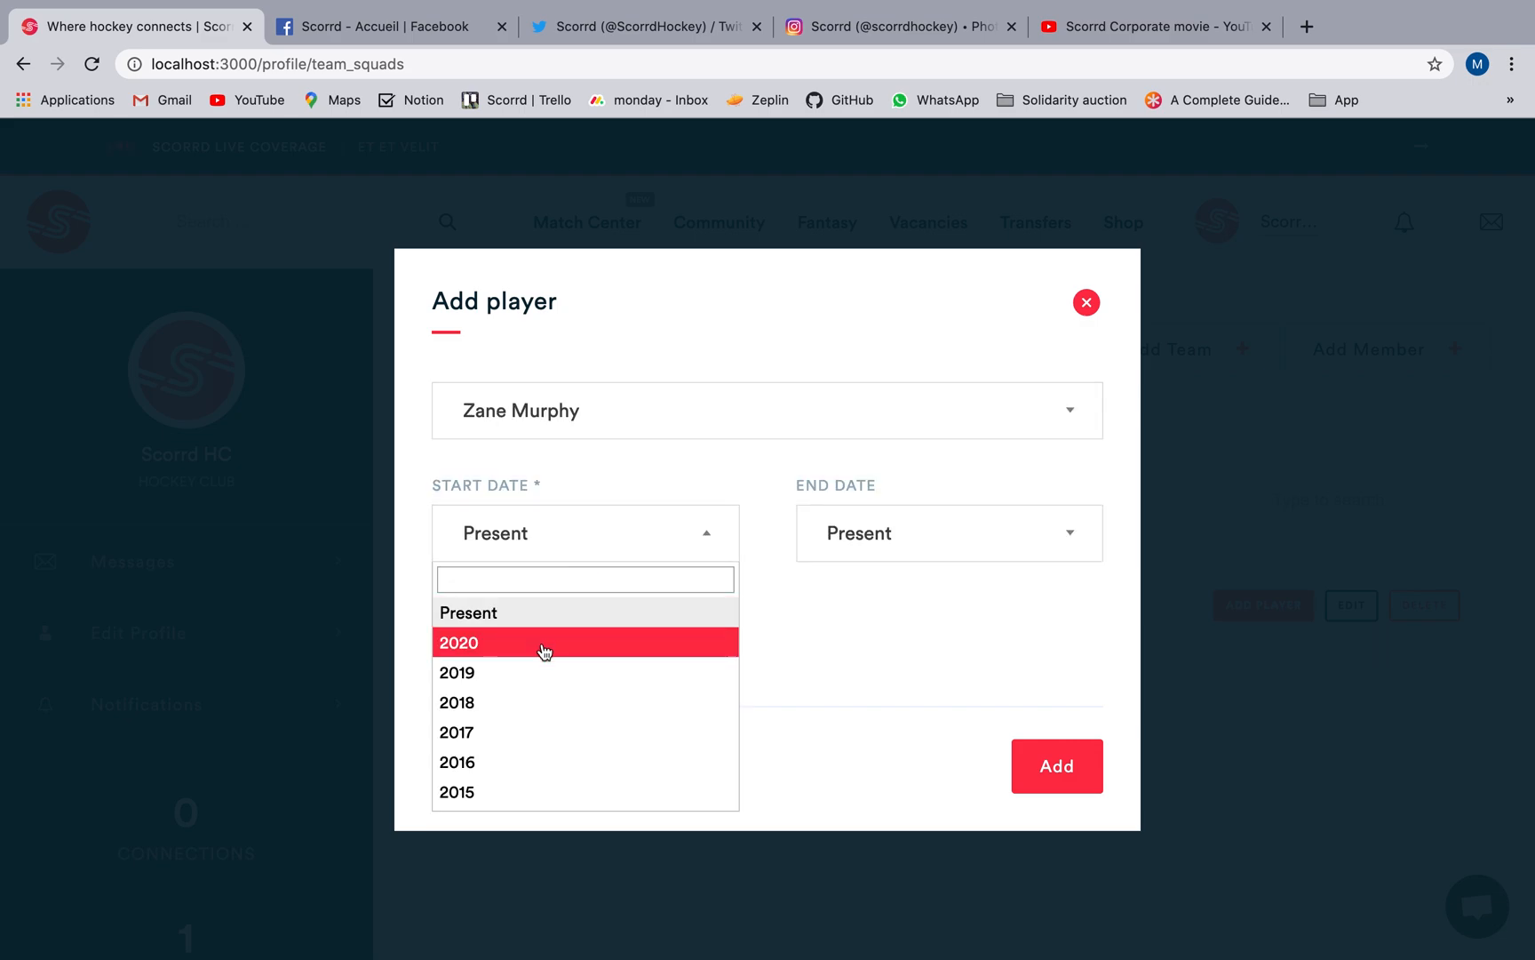
pyautogui.click(542, 673)
pyautogui.click(1038, 769)
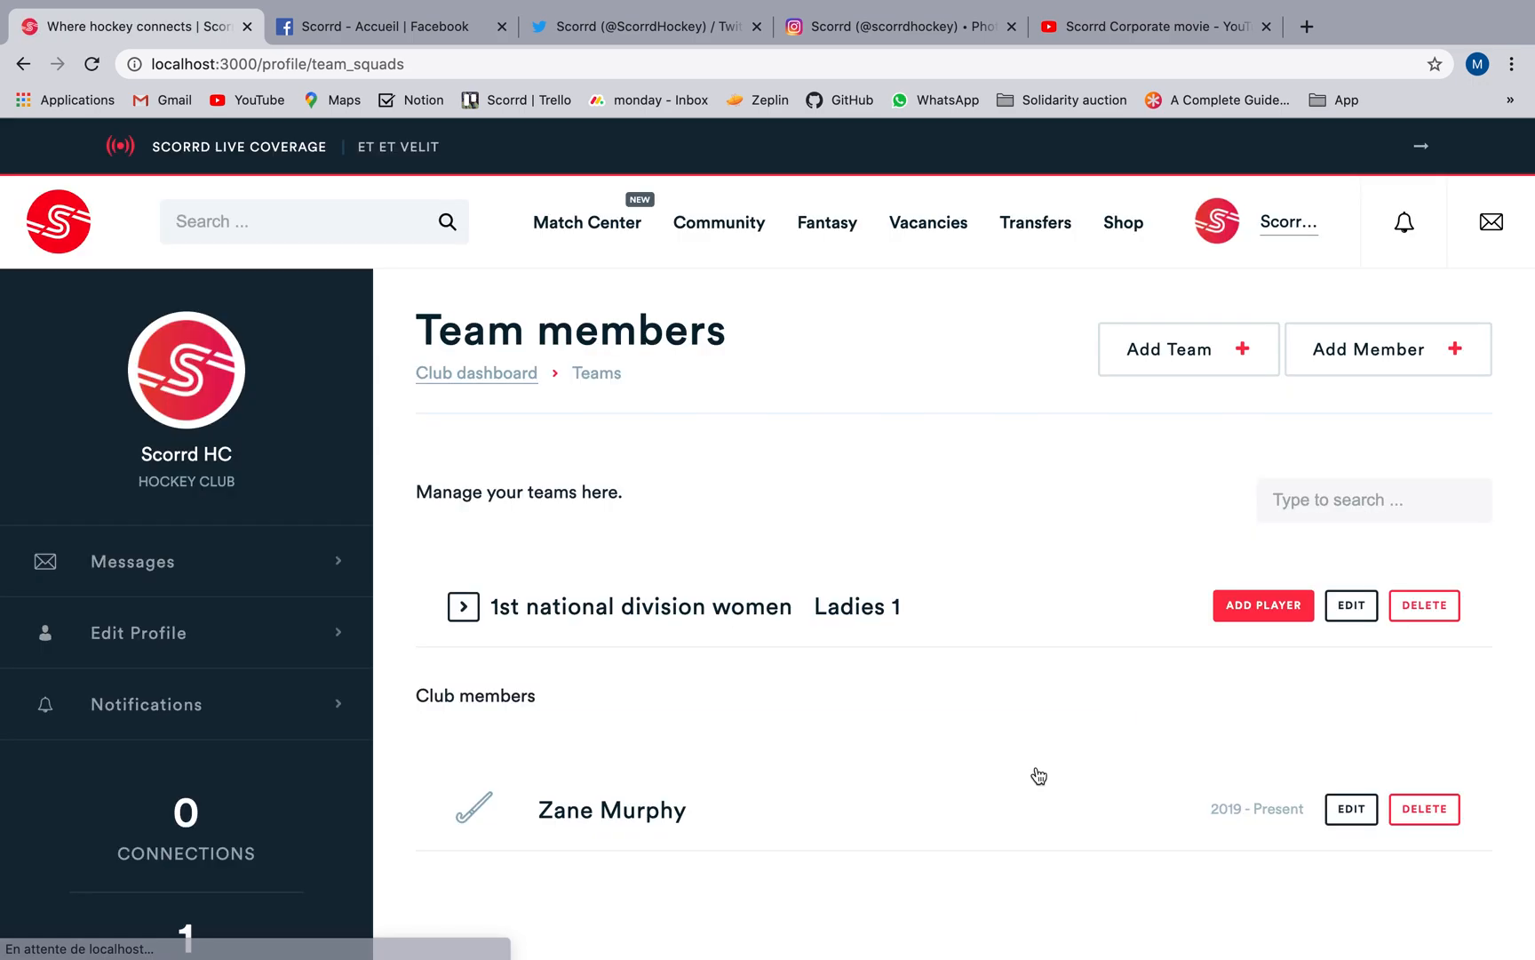
# Review the players listed under Ladies 1 and the applications received for the club's vacancies.
pyautogui.scroll(-2, 1035, 775)
pyautogui.click(471, 544)
pyautogui.click(480, 305)
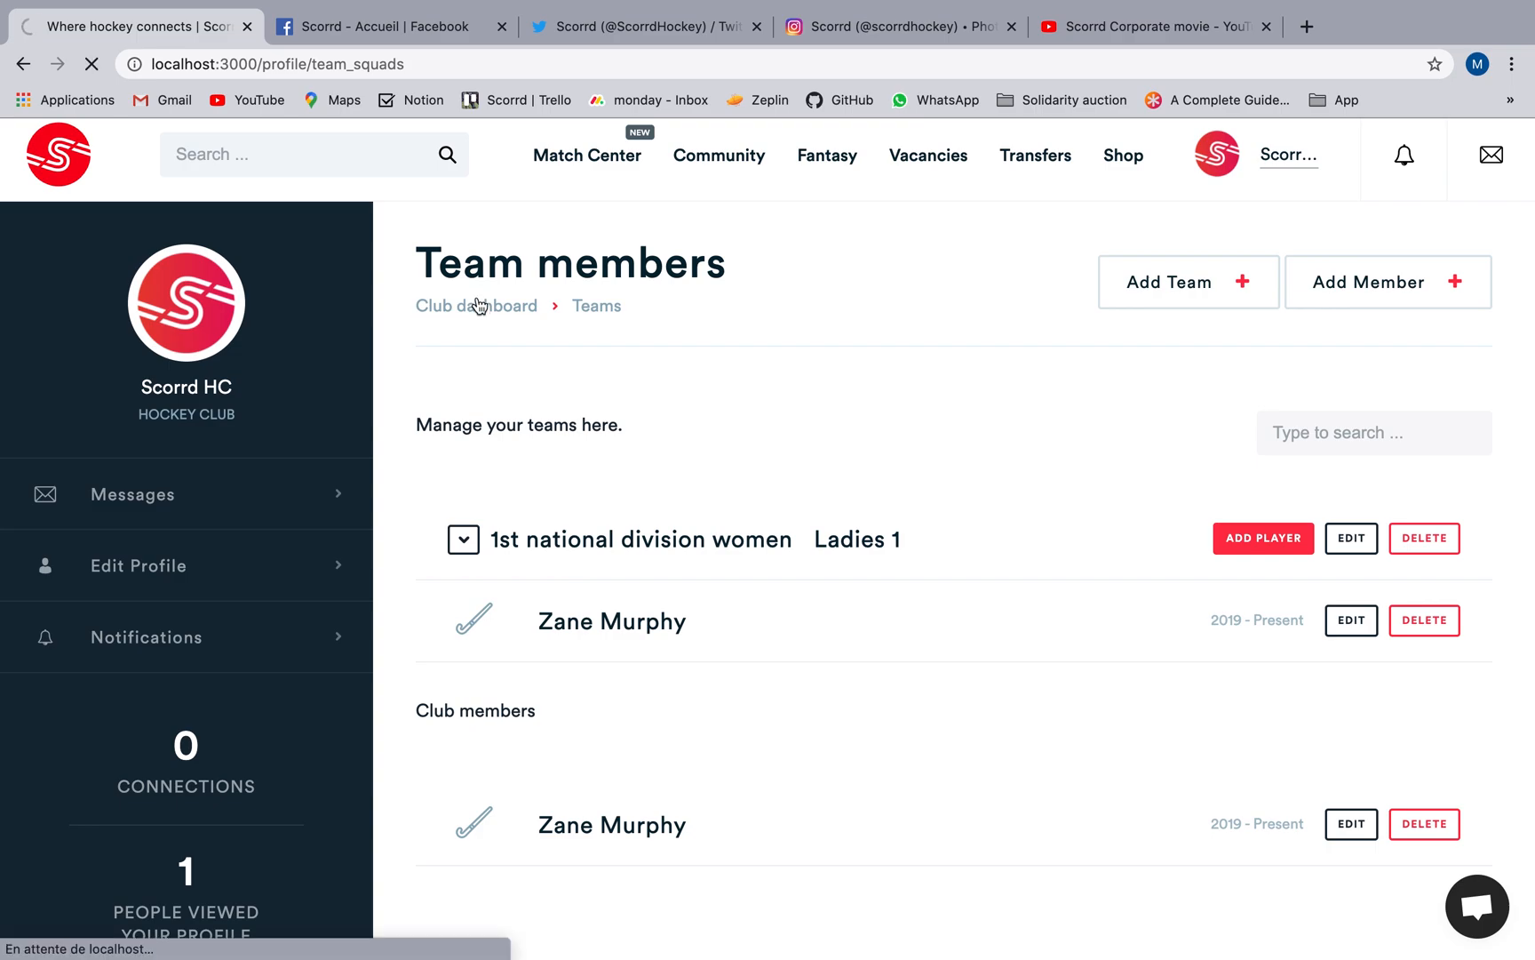
pyautogui.scroll(-3, 586, 415)
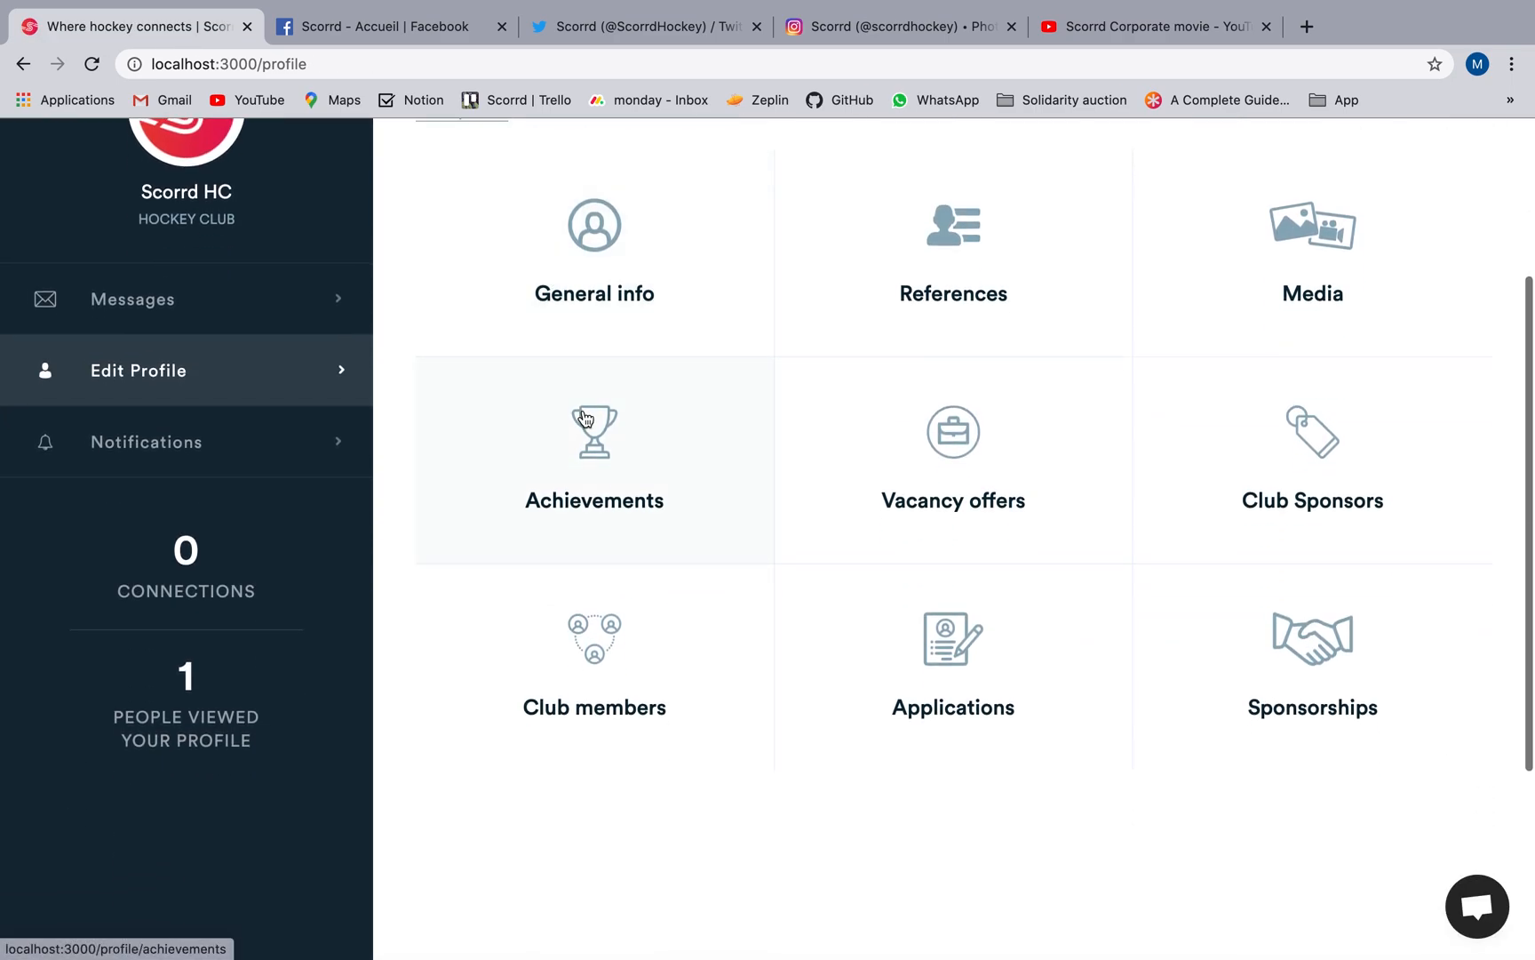
pyautogui.click(841, 615)
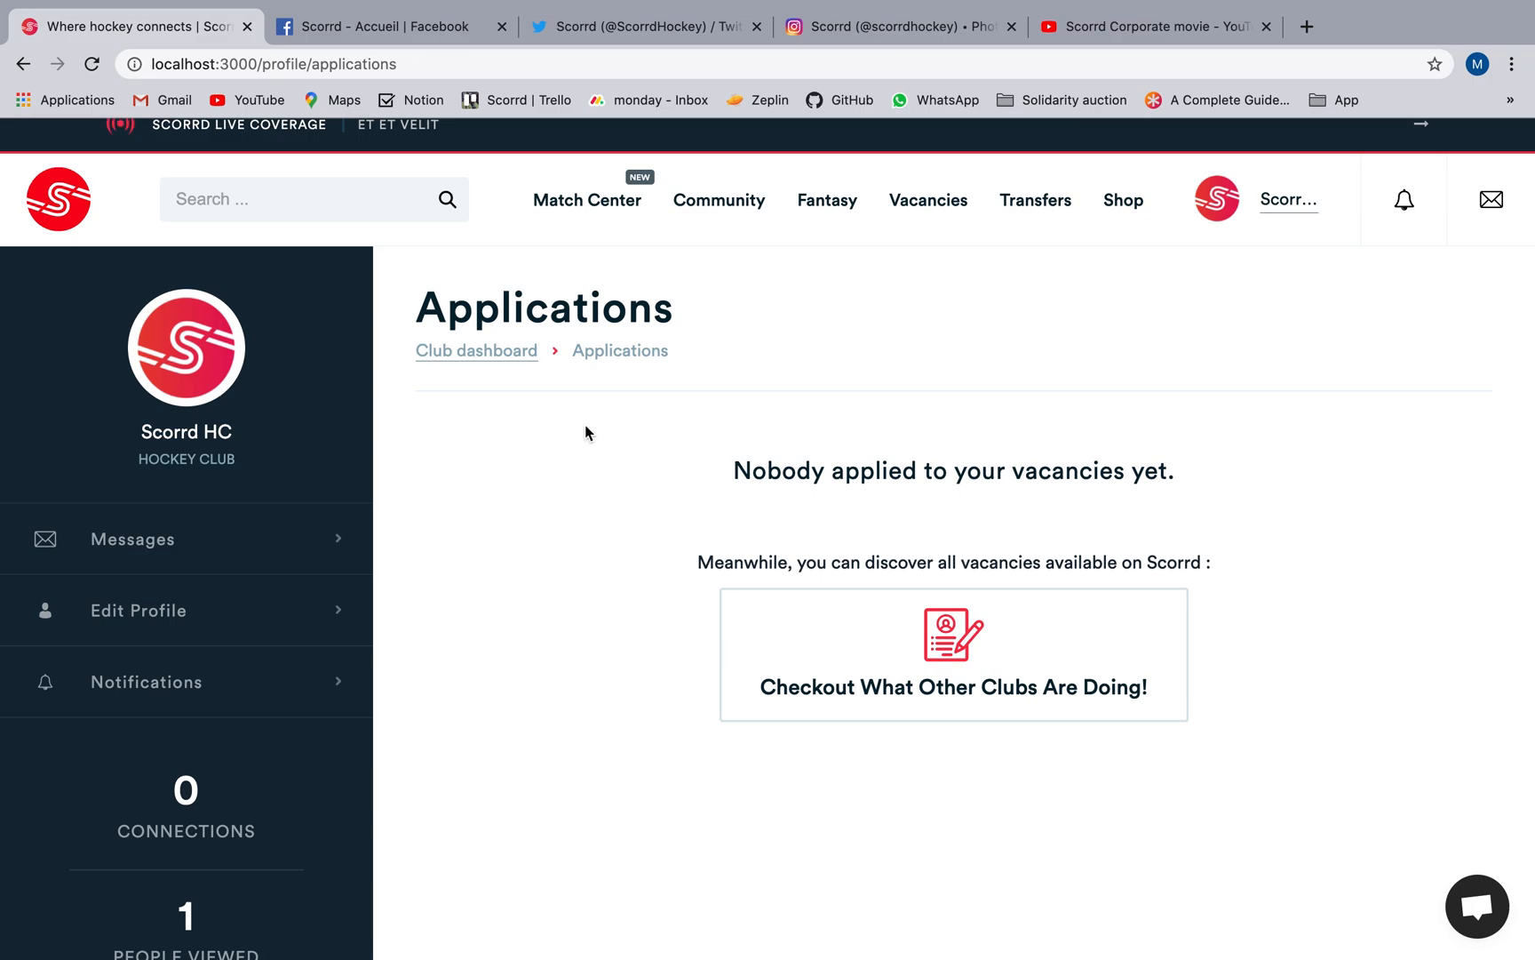
# Request a sponsorship from Korok, leaving the motivation empty.
pyautogui.click(500, 352)
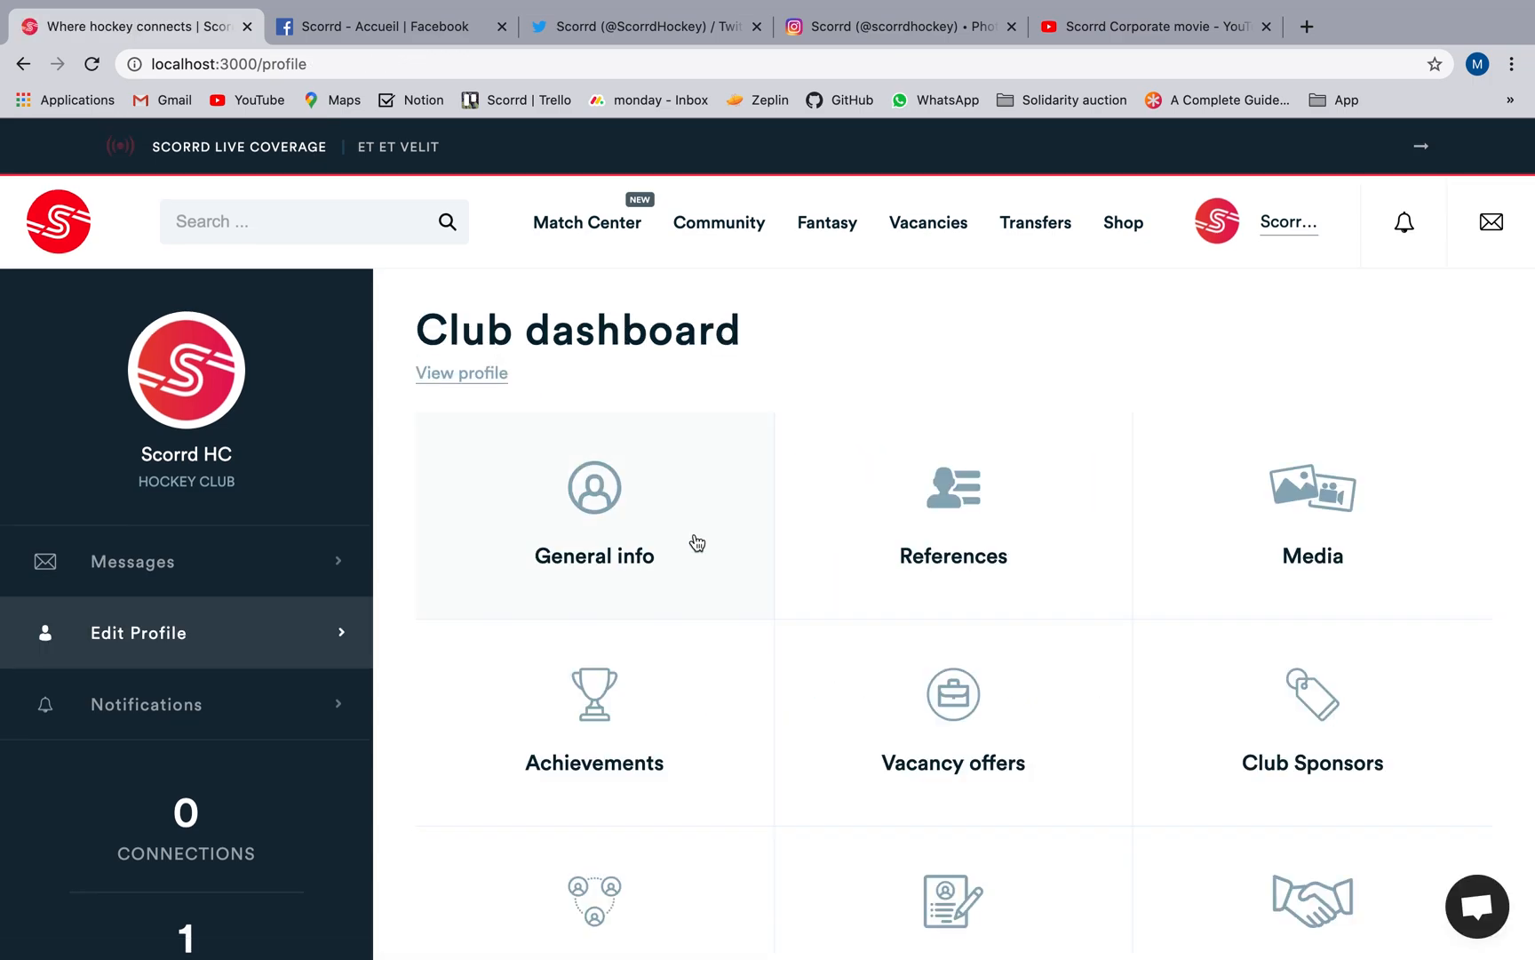
pyautogui.scroll(-5, 698, 543)
pyautogui.click(1166, 649)
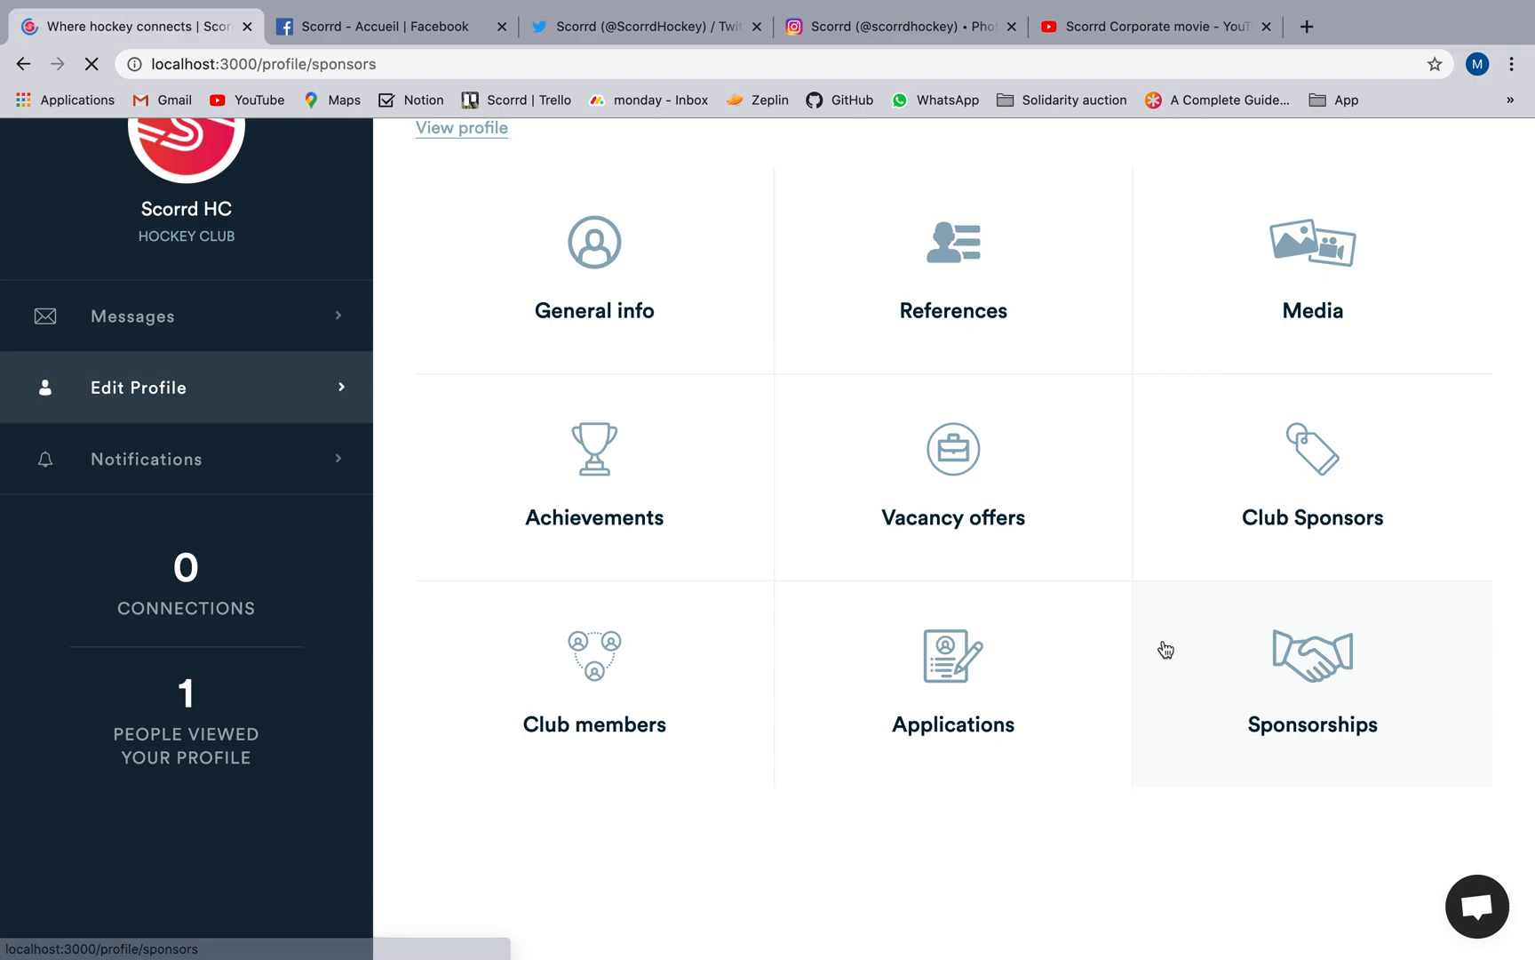
pyautogui.click(1057, 571)
pyautogui.click(837, 419)
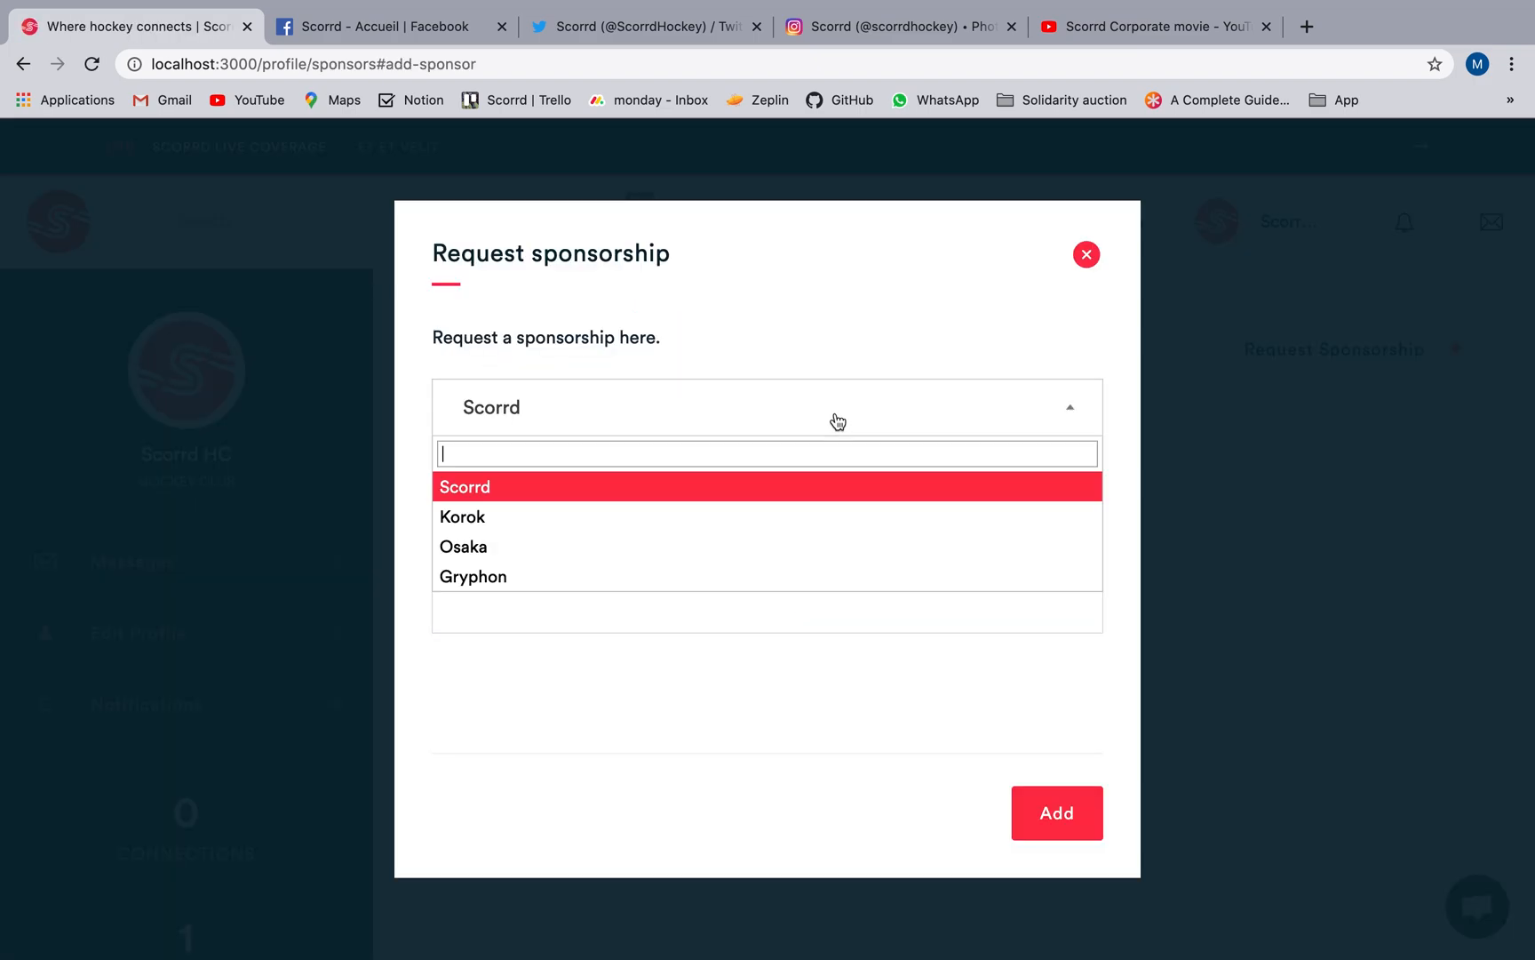
pyautogui.click(715, 515)
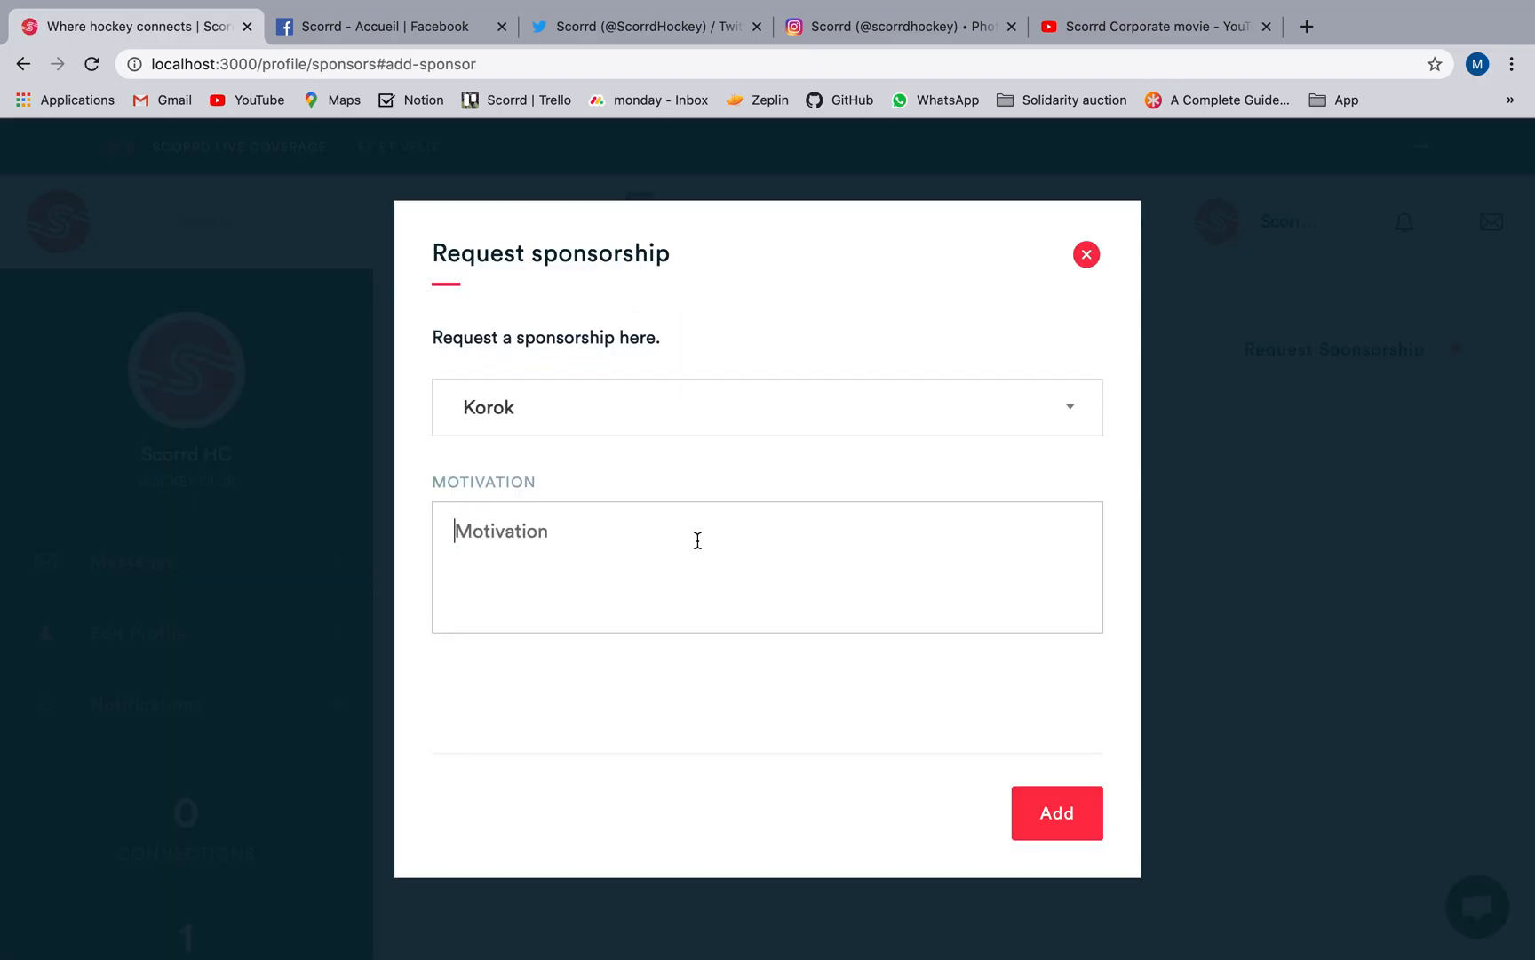
pyautogui.click(1022, 813)
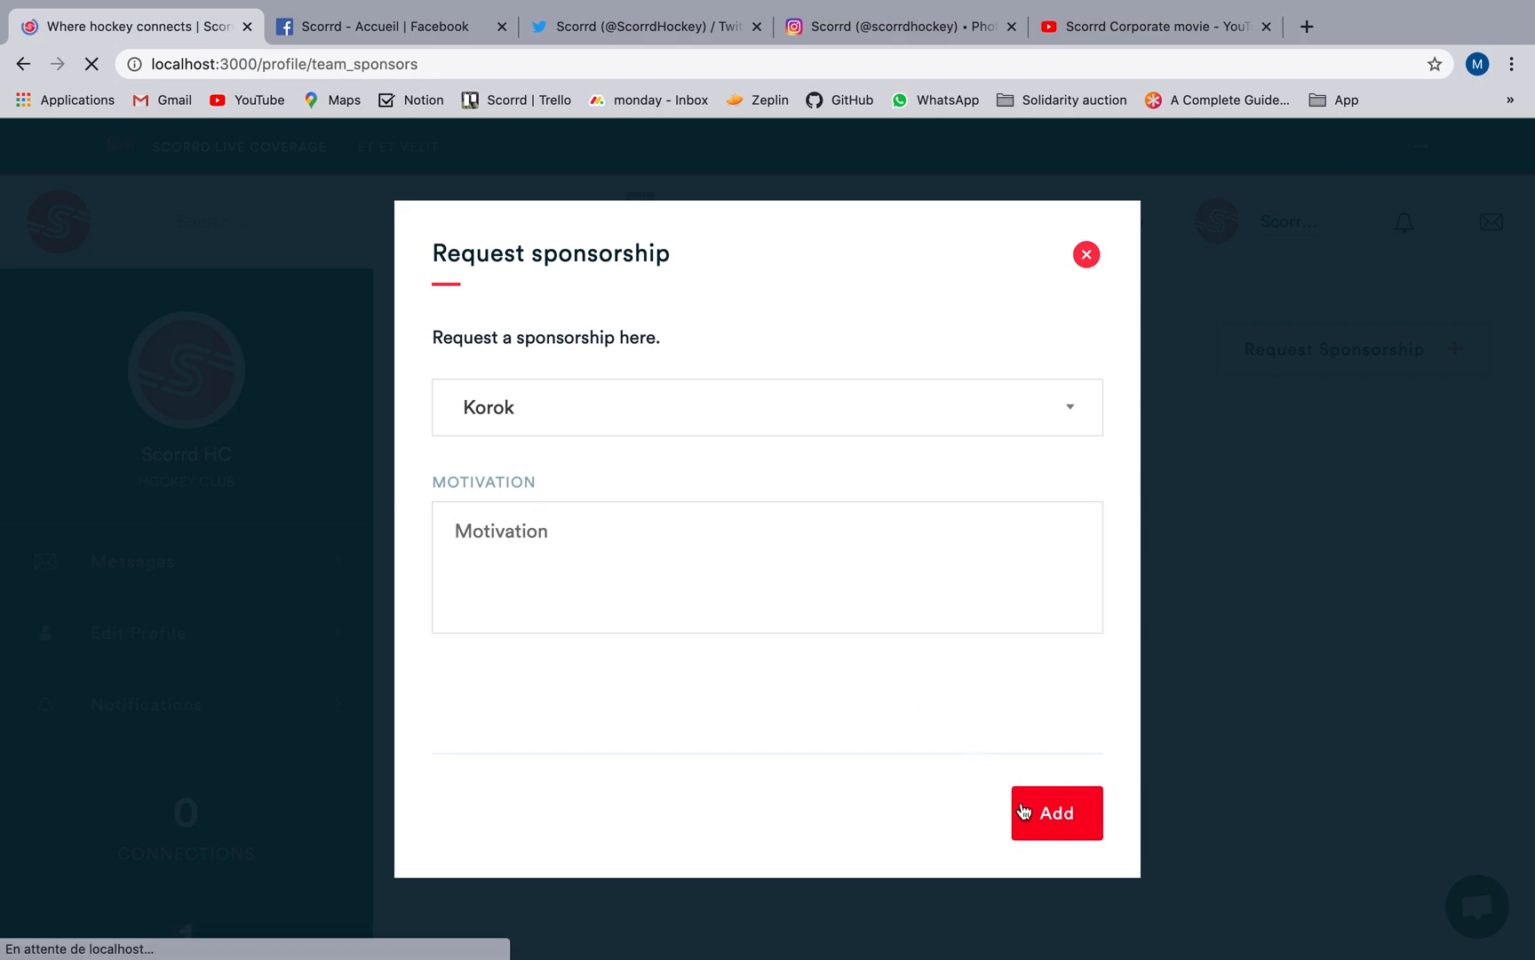
# View the club's public profile from the club dashboard and look through its page.
pyautogui.click(478, 374)
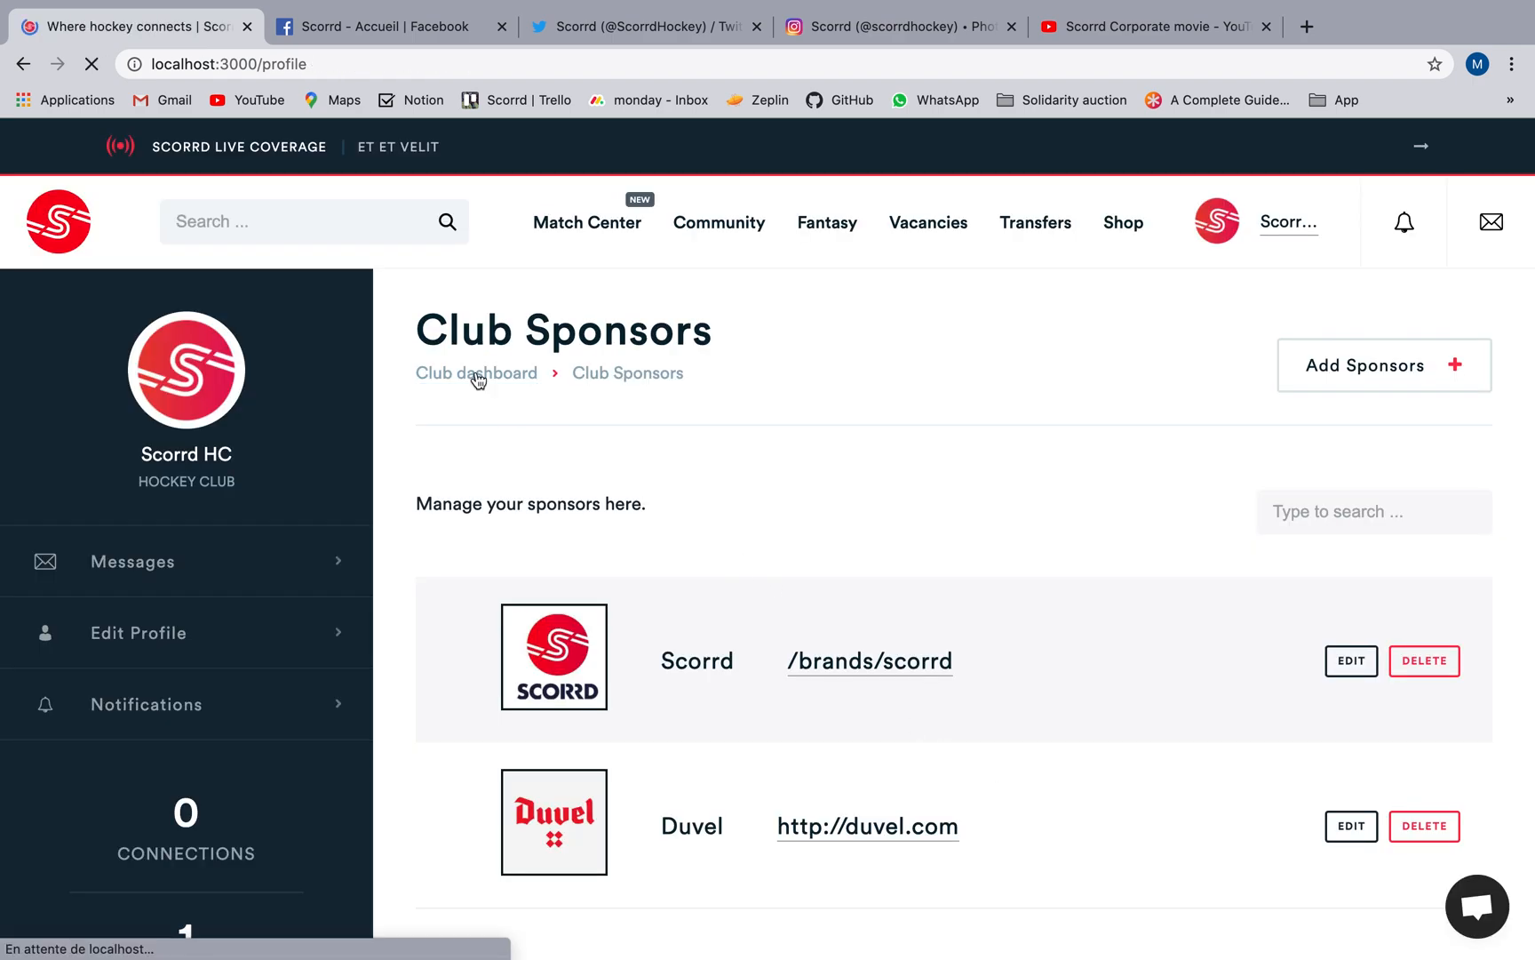
pyautogui.click(441, 378)
pyautogui.scroll(-8, 440, 380)
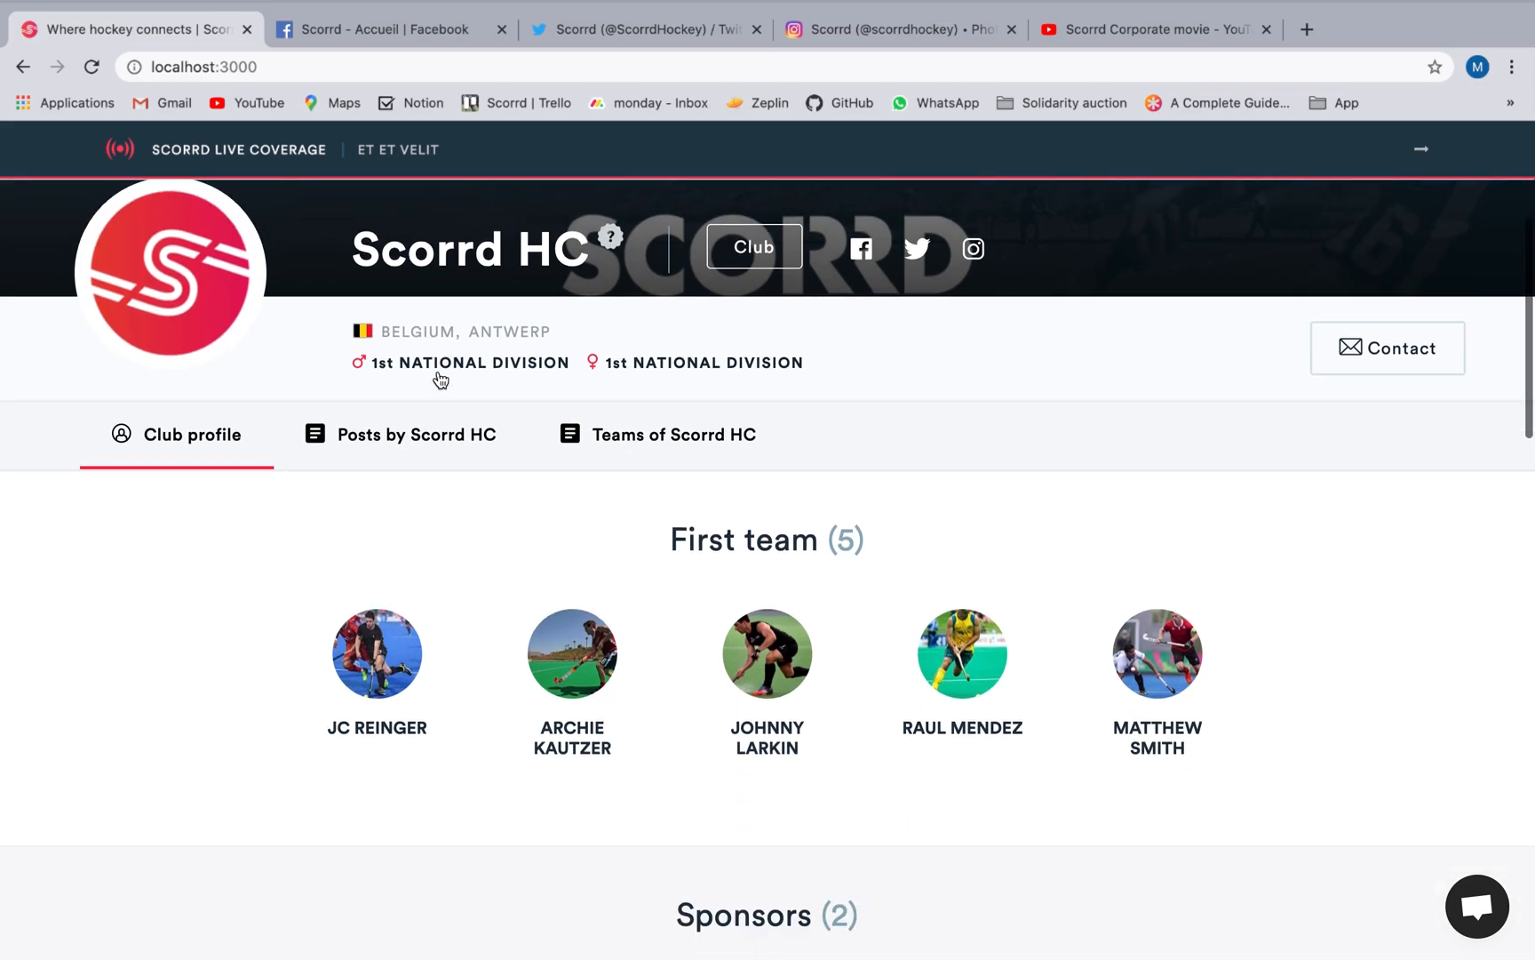
# Look through the public profile's sponsors, description, media, achievements and location, and show the Gentlemen 1 players among the club's teams.
pyautogui.scroll(-6, 441, 380)
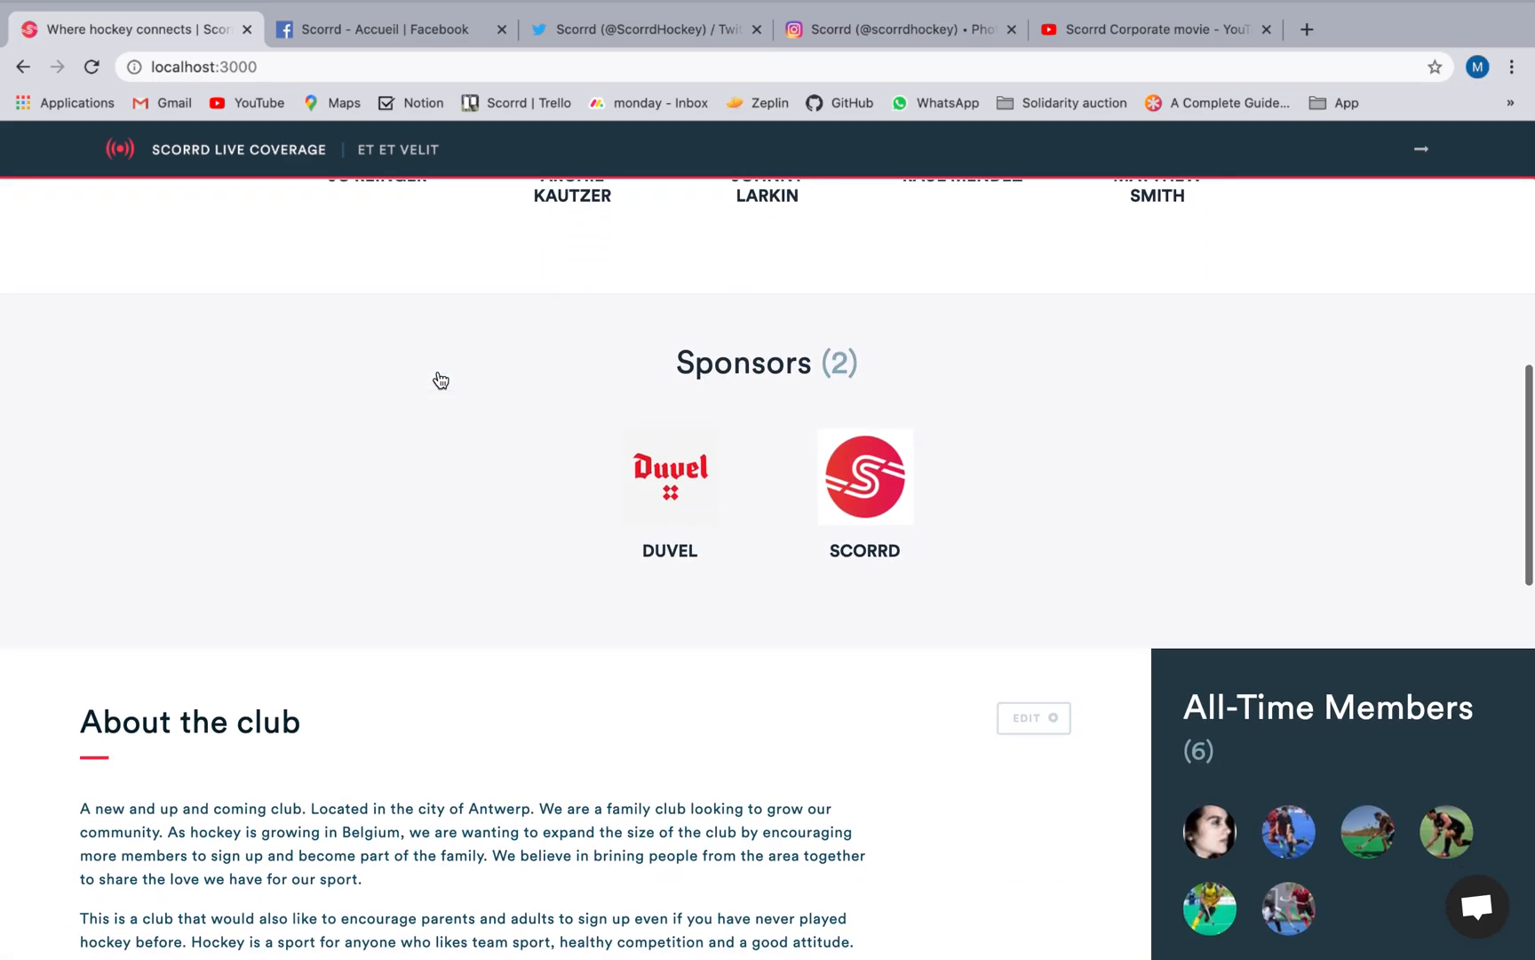
pyautogui.scroll(-5, 441, 379)
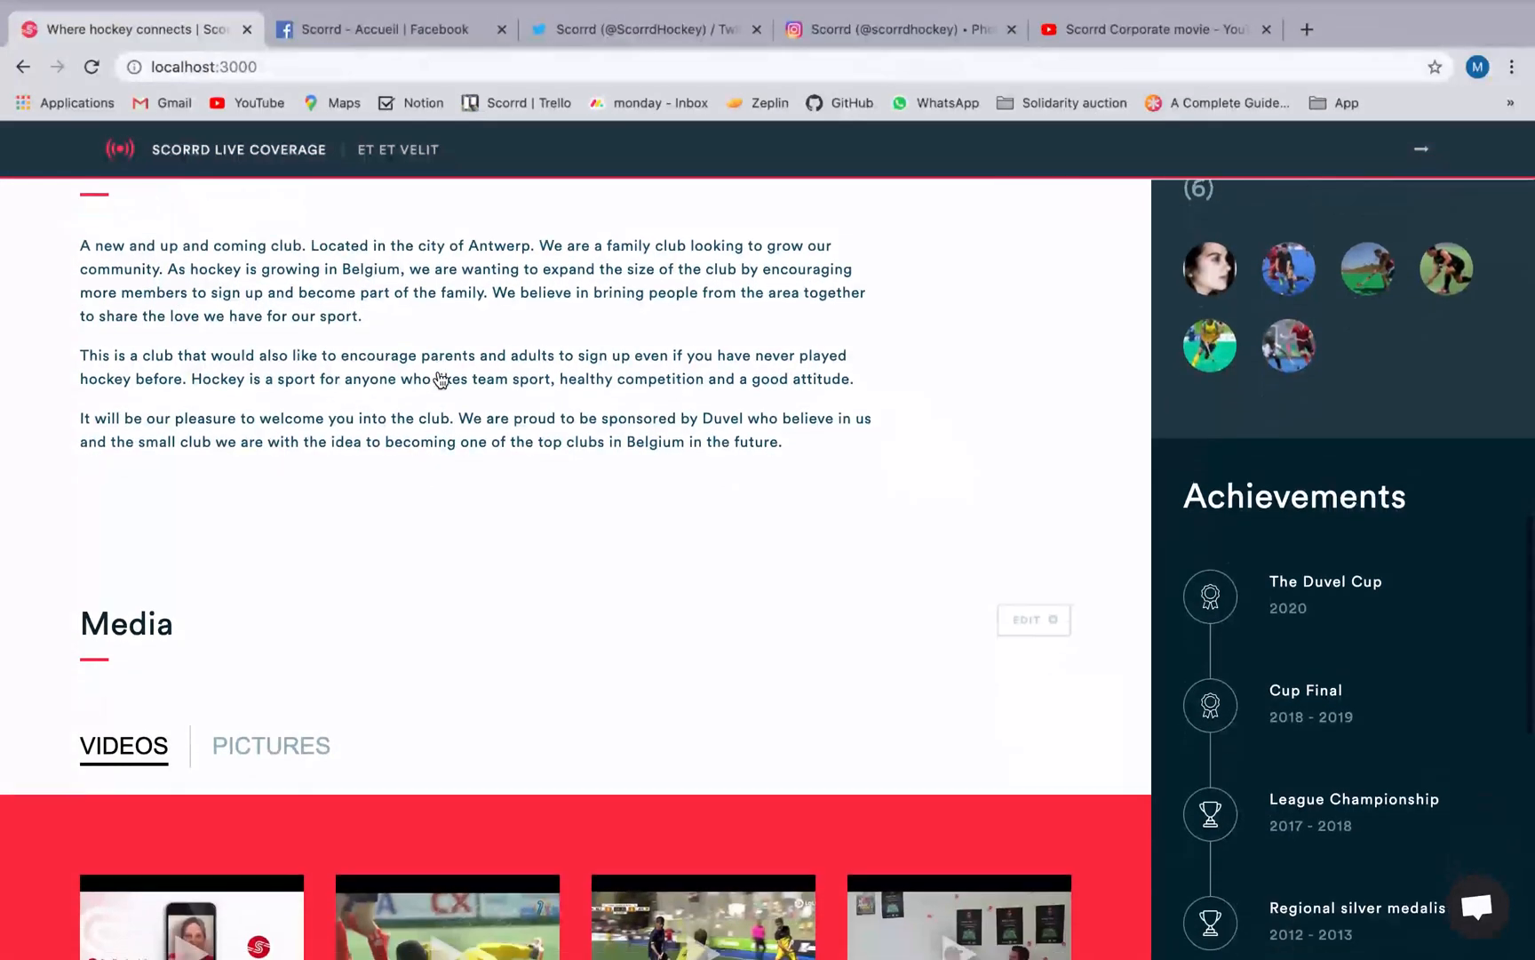
pyautogui.scroll(-6, 441, 380)
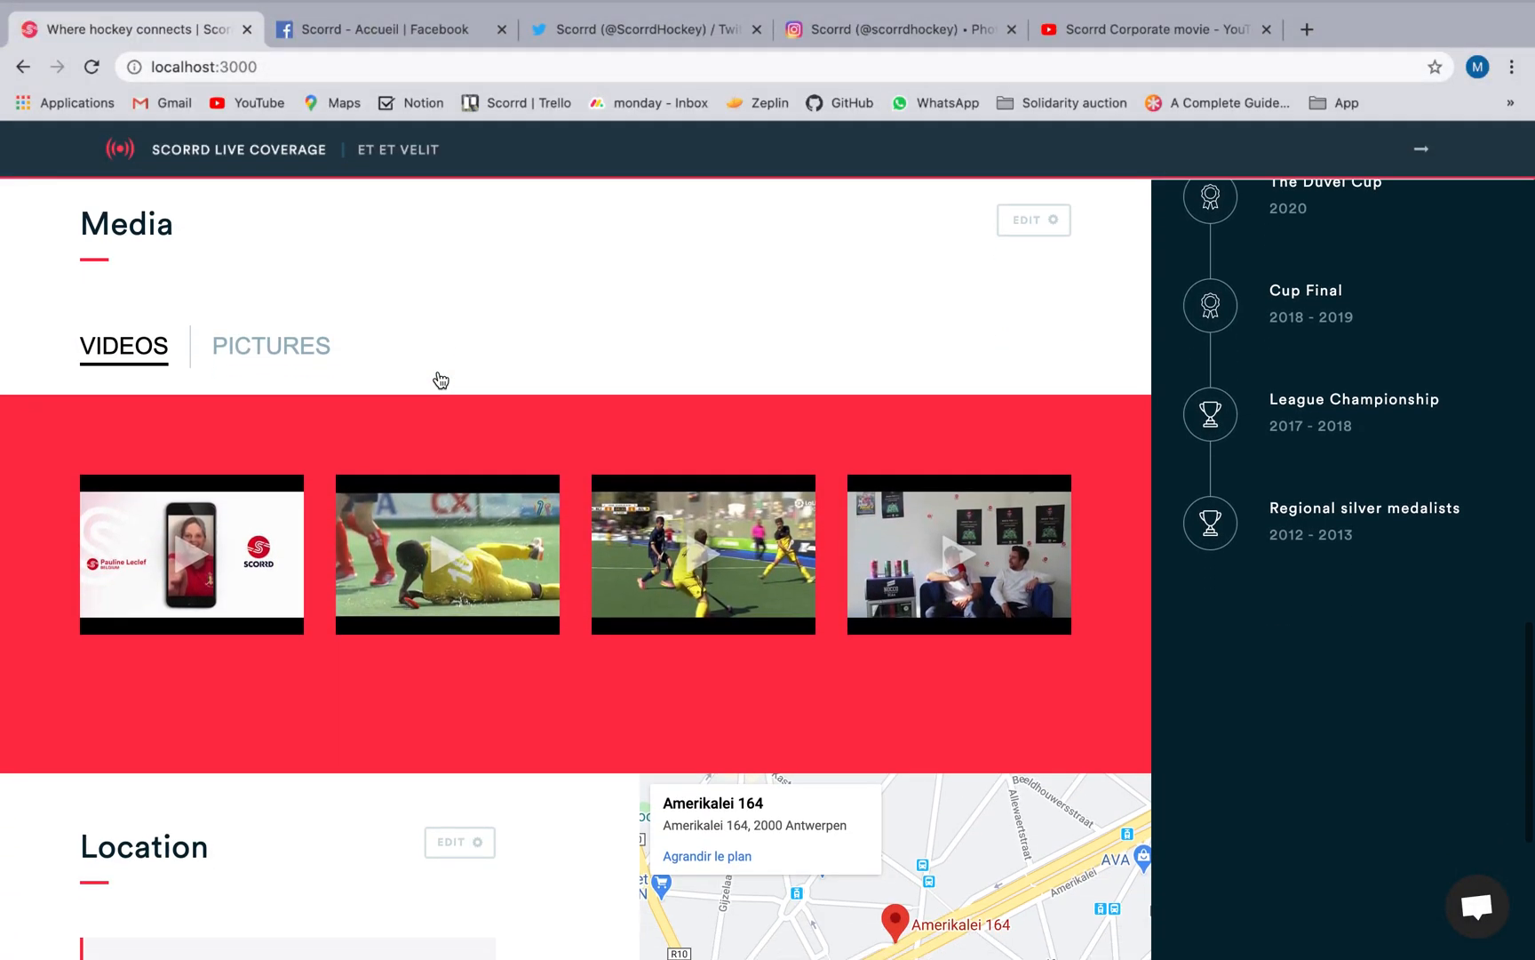
pyautogui.scroll(10, 440, 380)
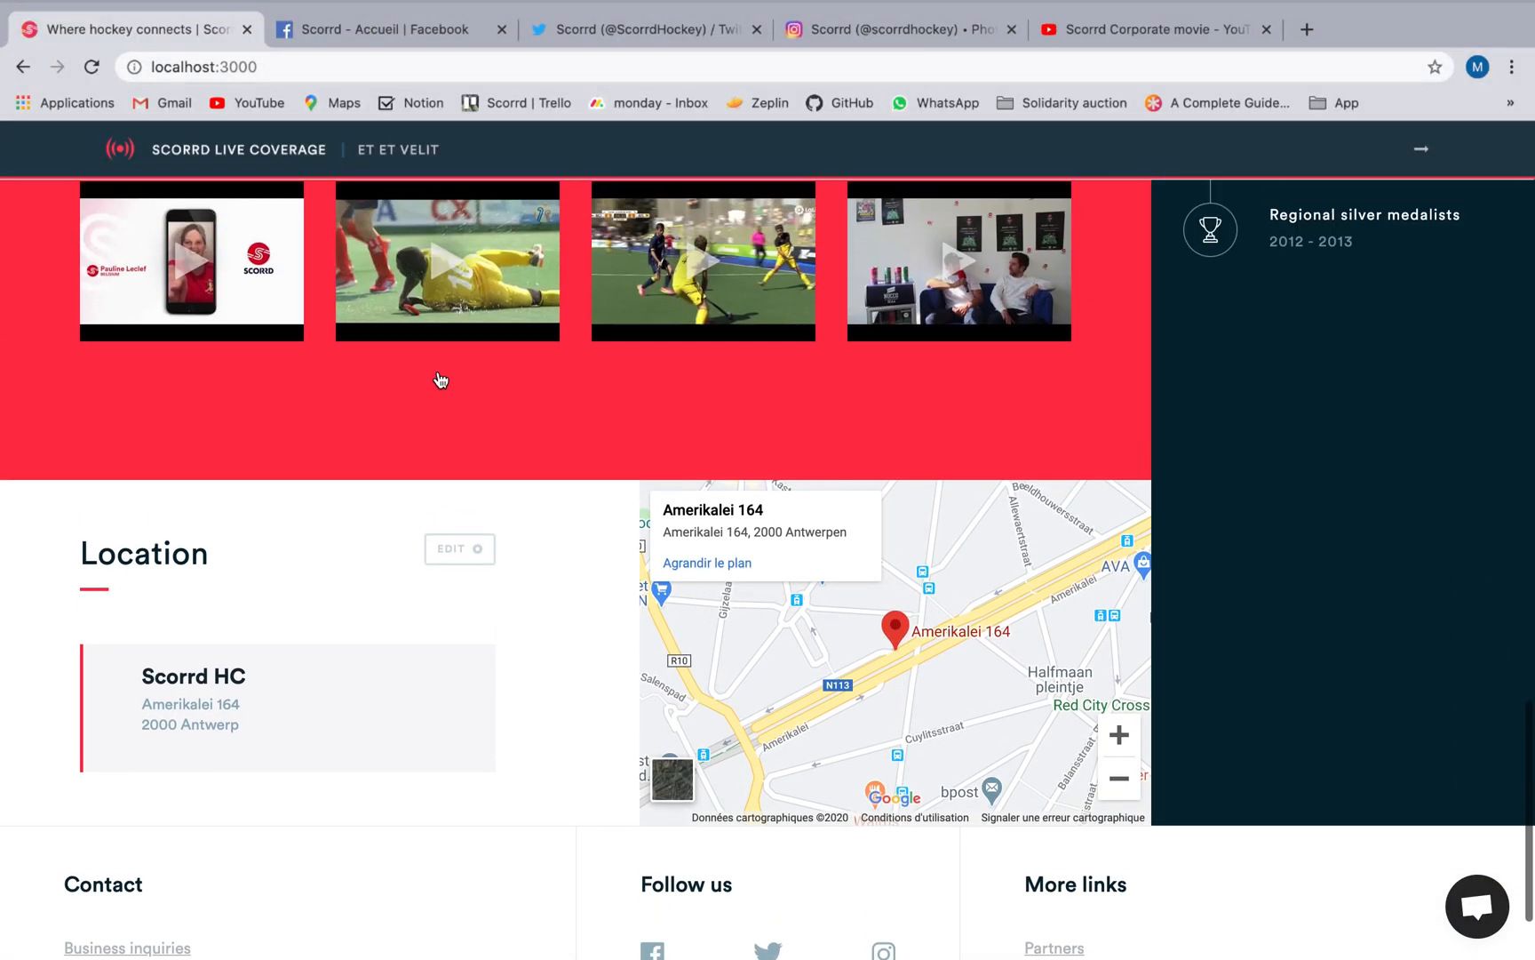
pyautogui.scroll(10, 440, 379)
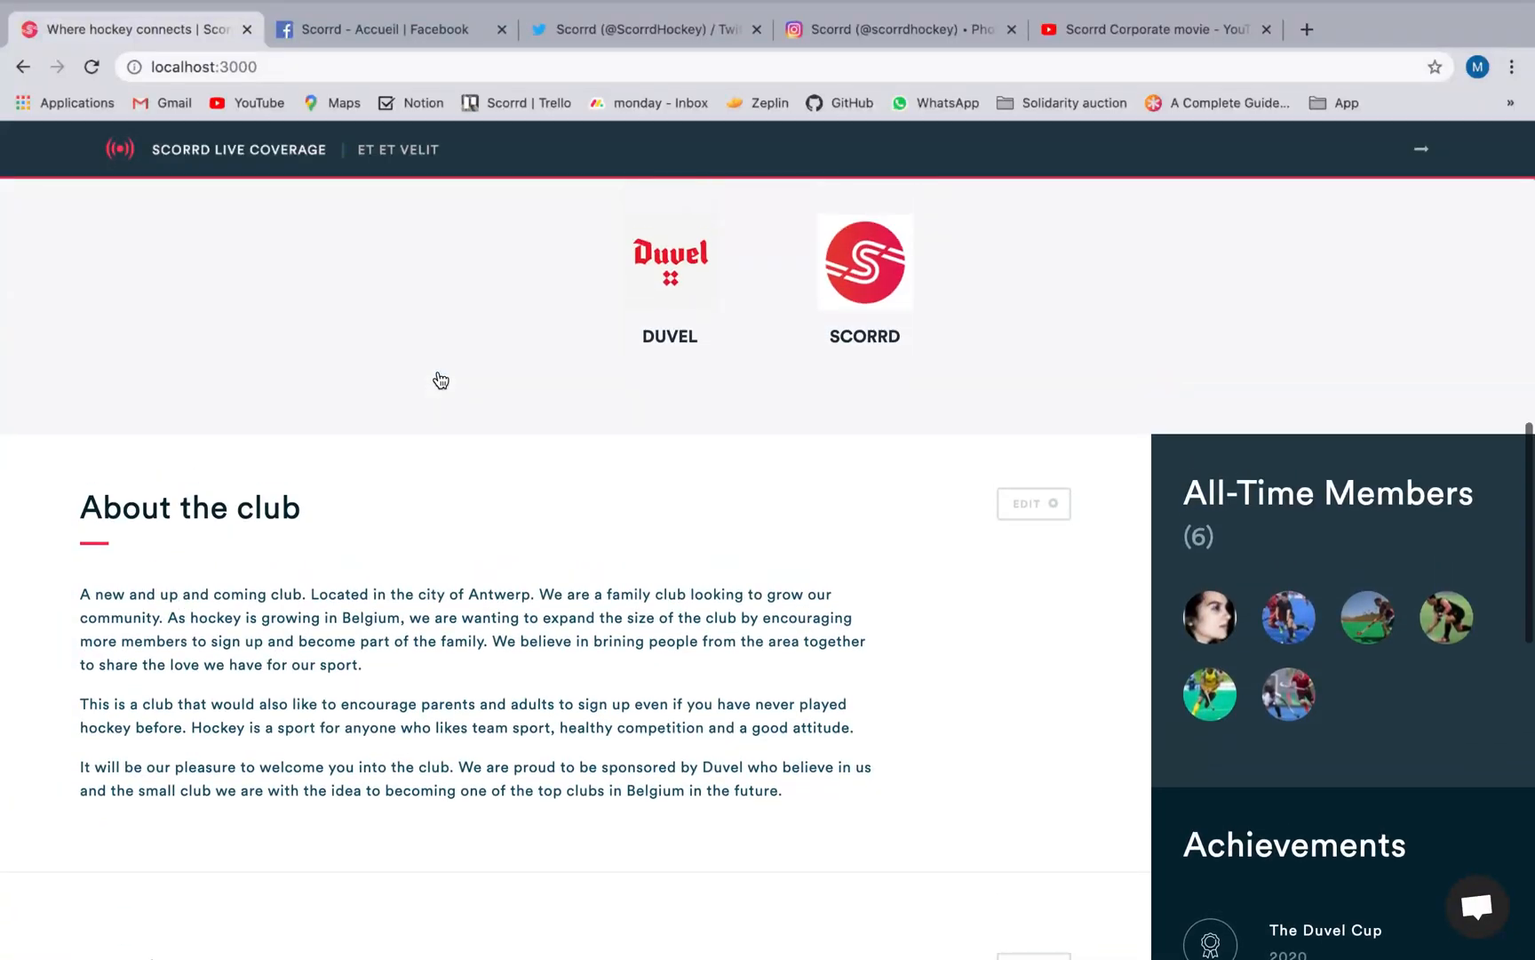
pyautogui.click(637, 308)
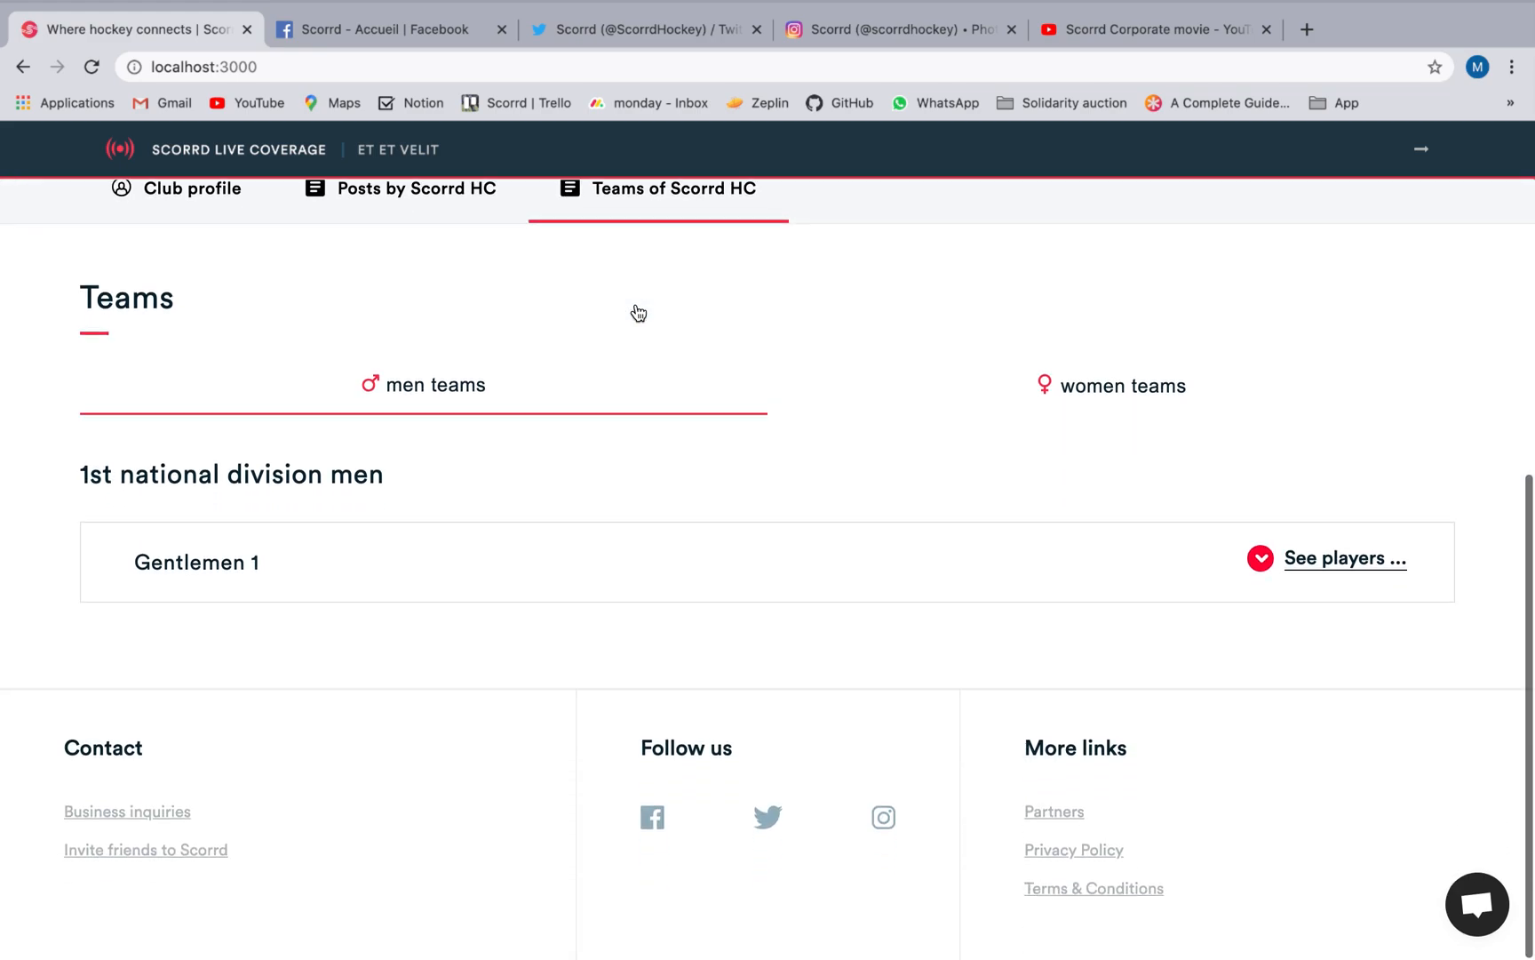
pyautogui.click(1332, 569)
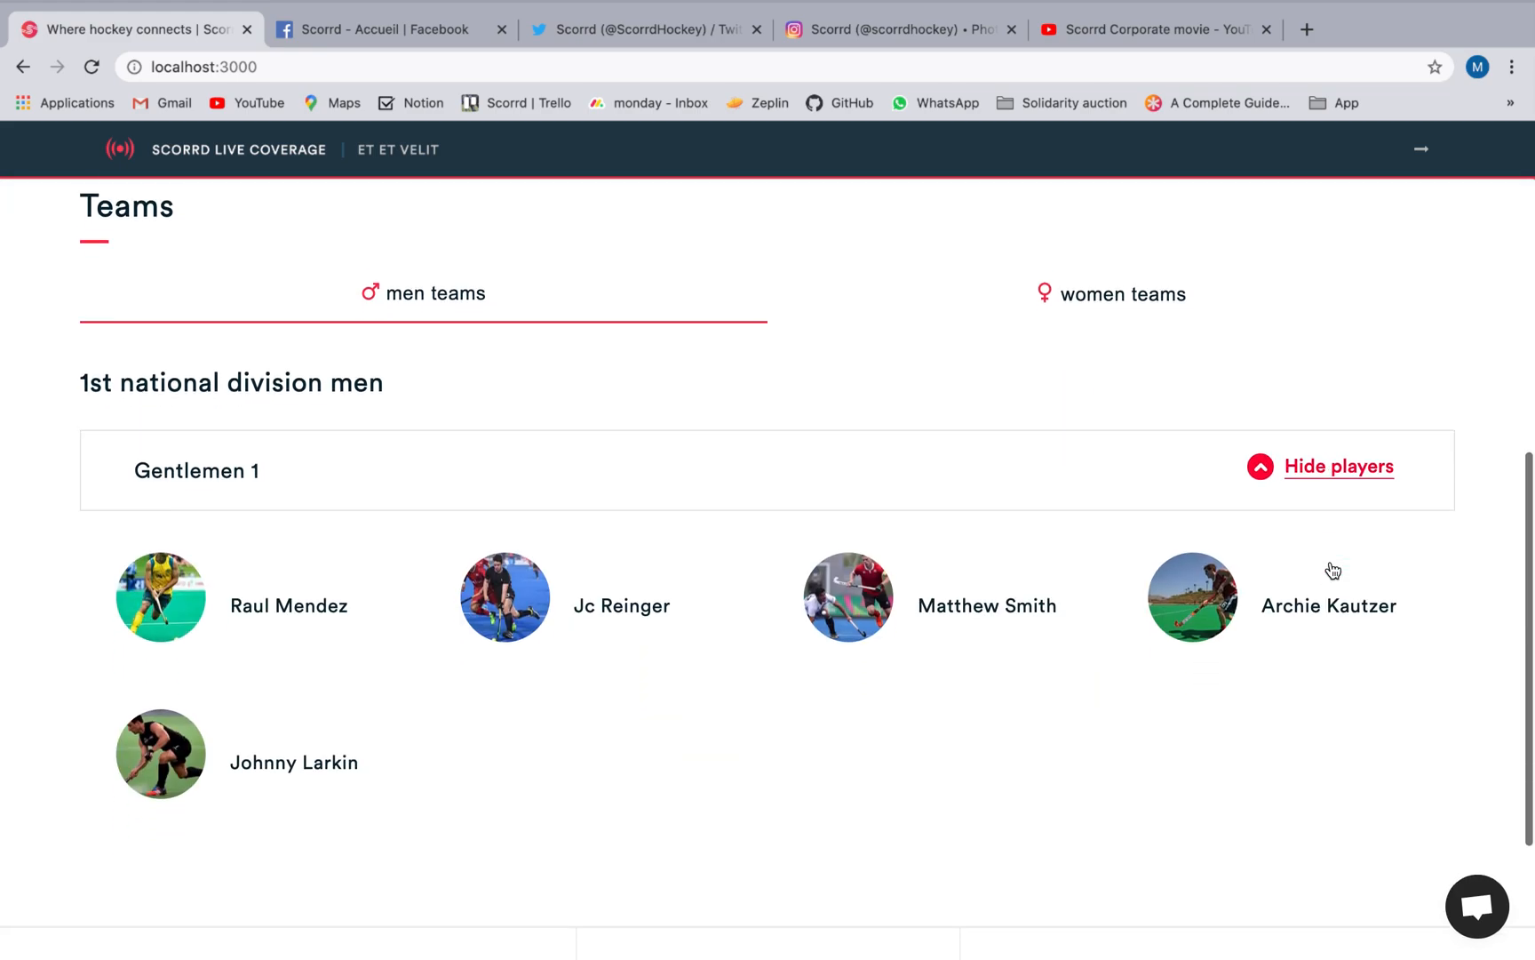